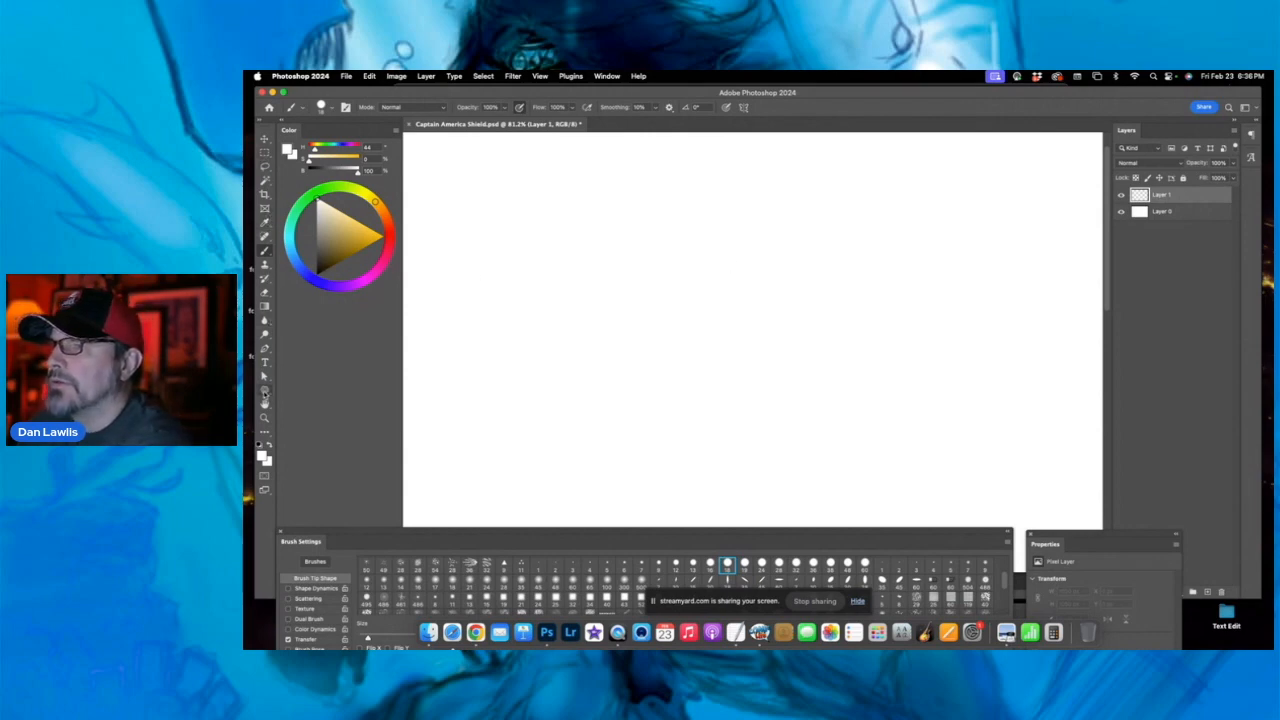
- Choose the Ellipse tool in Shape mode and set its fill to bright red
{"action": "left_click", "coordinate": [265, 391]}
{"action": "right_click", "coordinate": [265, 391]}
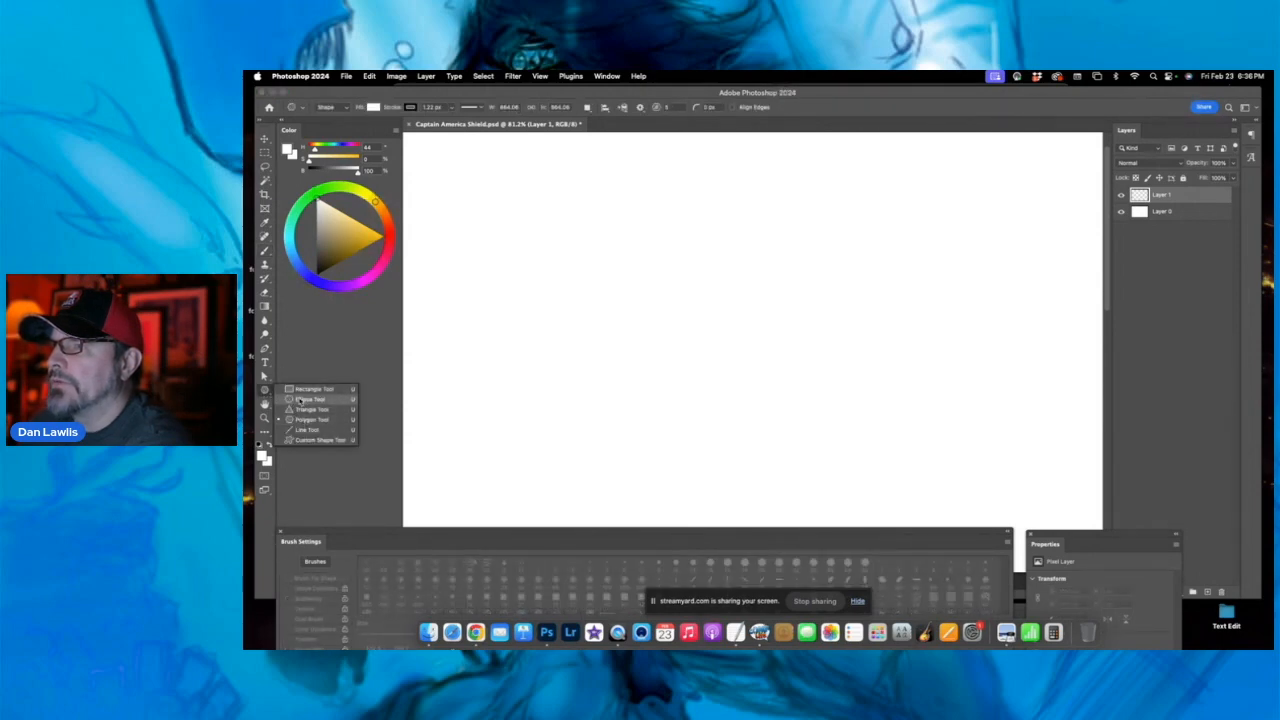
{"action": "left_click", "coordinate": [300, 402]}
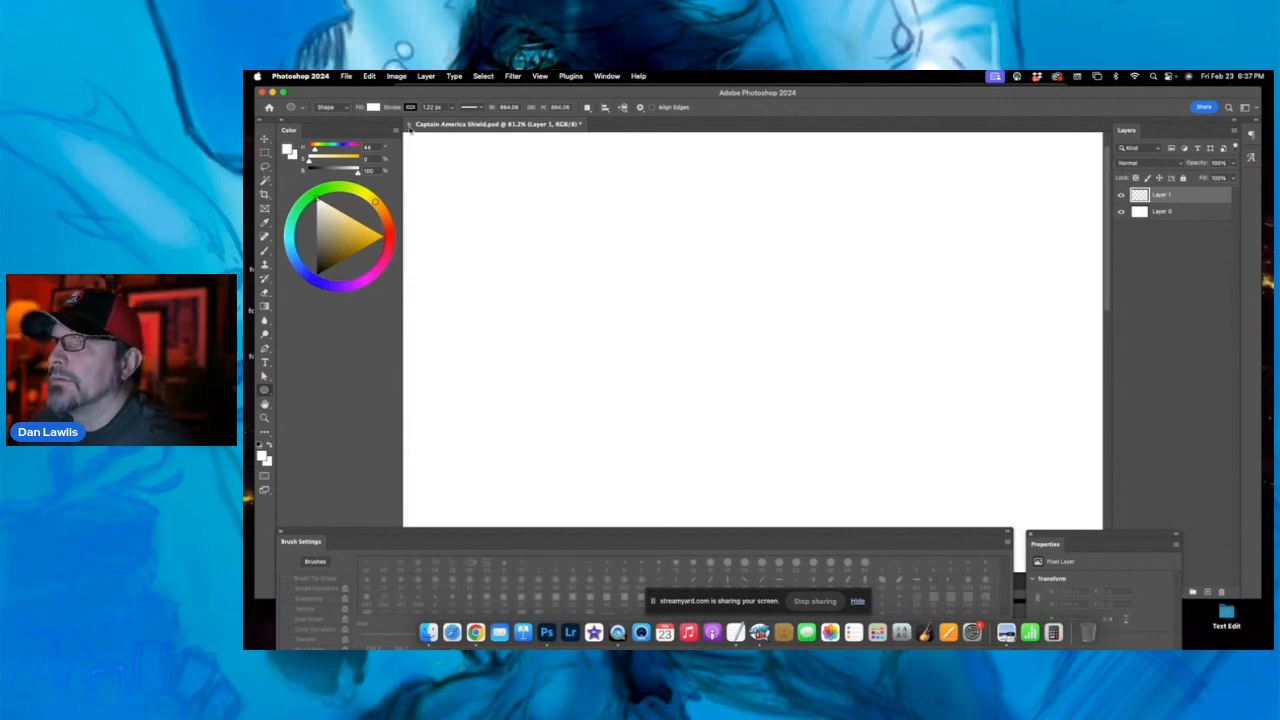
{"action": "left_click", "coordinate": [373, 107]}
{"action": "left_click", "coordinate": [384, 163]}
{"action": "left_click", "coordinate": [439, 128]}
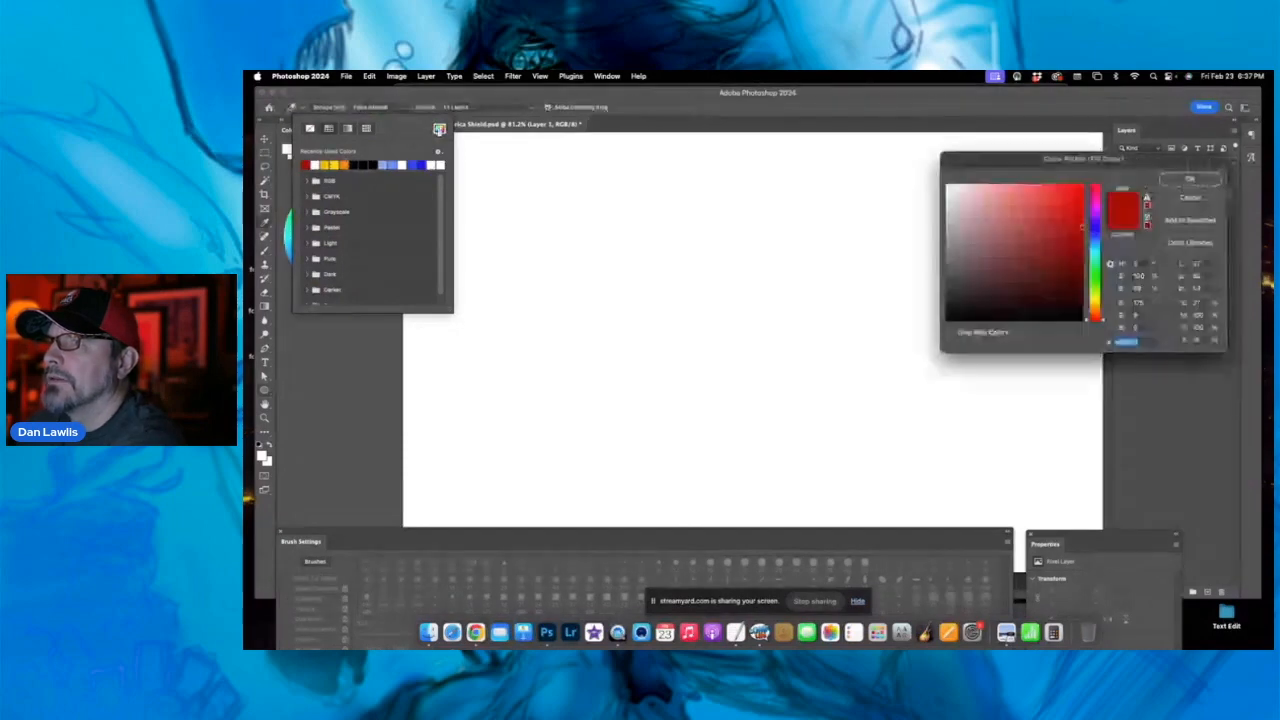
{"action": "left_click", "coordinate": [1185, 179]}
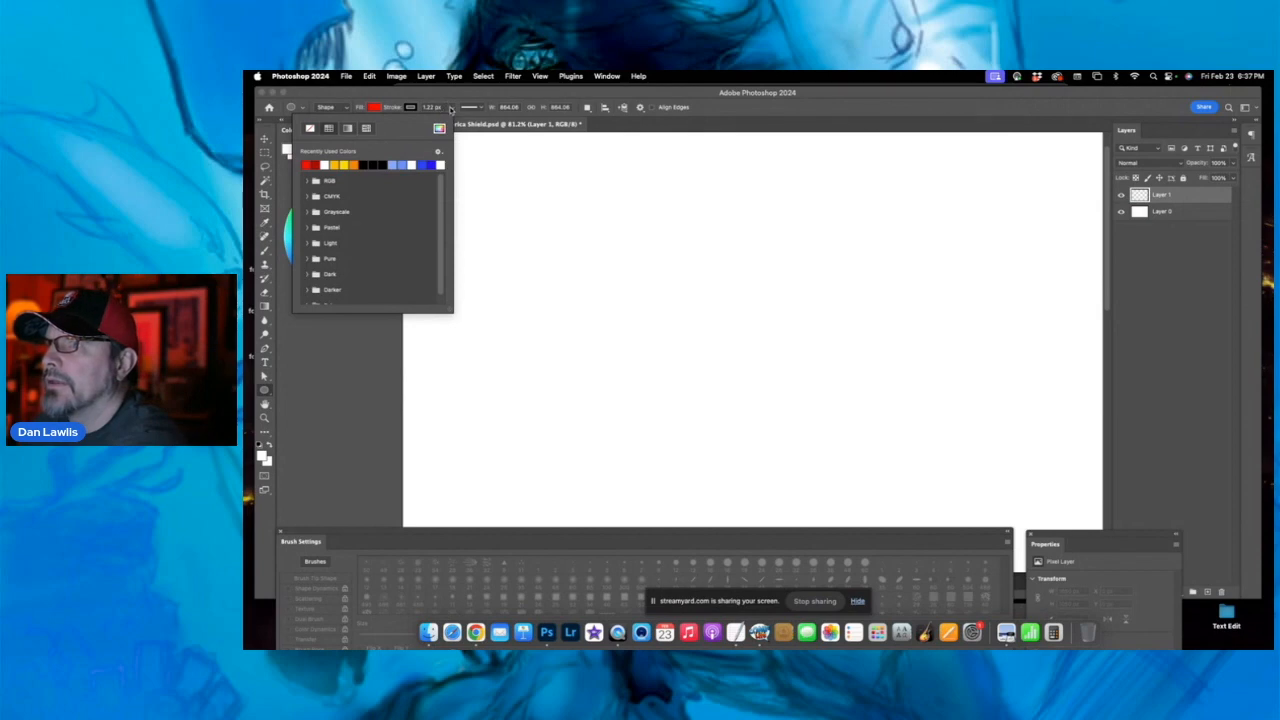
- Draw a circle about 744 px in diameter with a 1.47 px black stroke and position it centrally in the visible canvas
{"action": "left_click", "coordinate": [446, 114]}
{"action": "left_click_drag", "start_coordinate": [451, 119], "coordinate": [450, 122]}
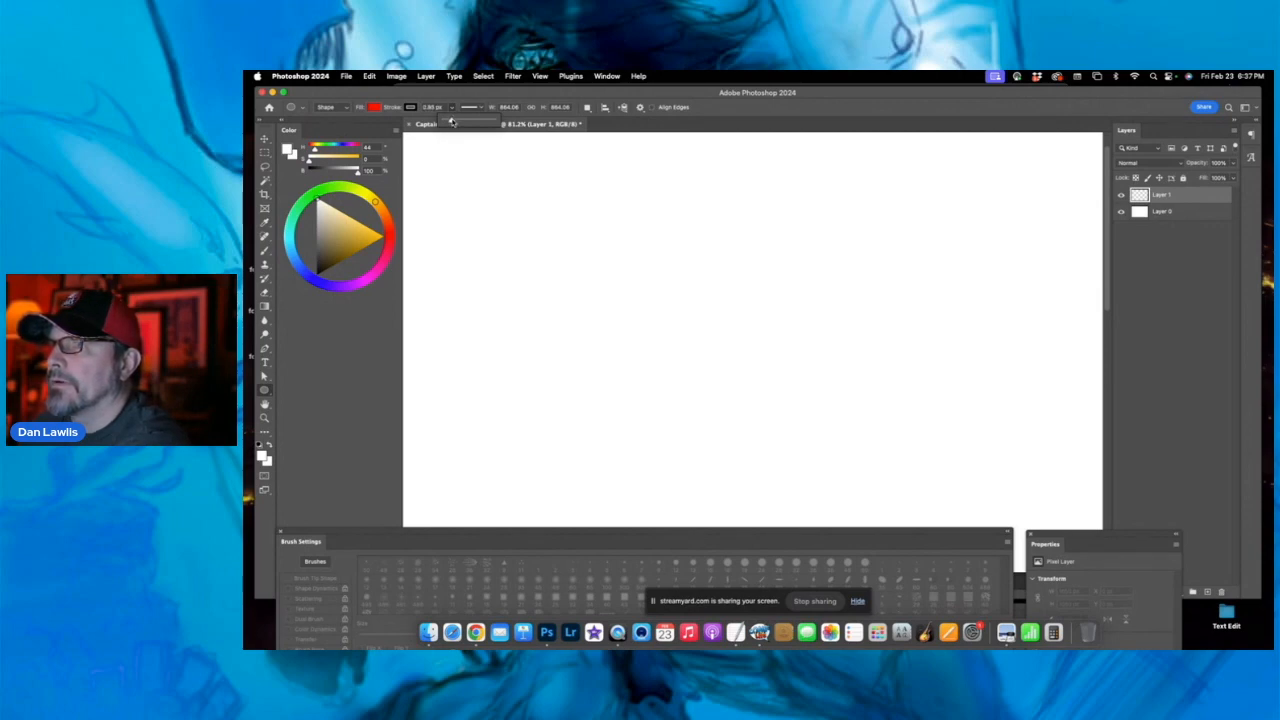
{"action": "left_click_drag", "start_coordinate": [452, 121], "coordinate": [453, 122]}
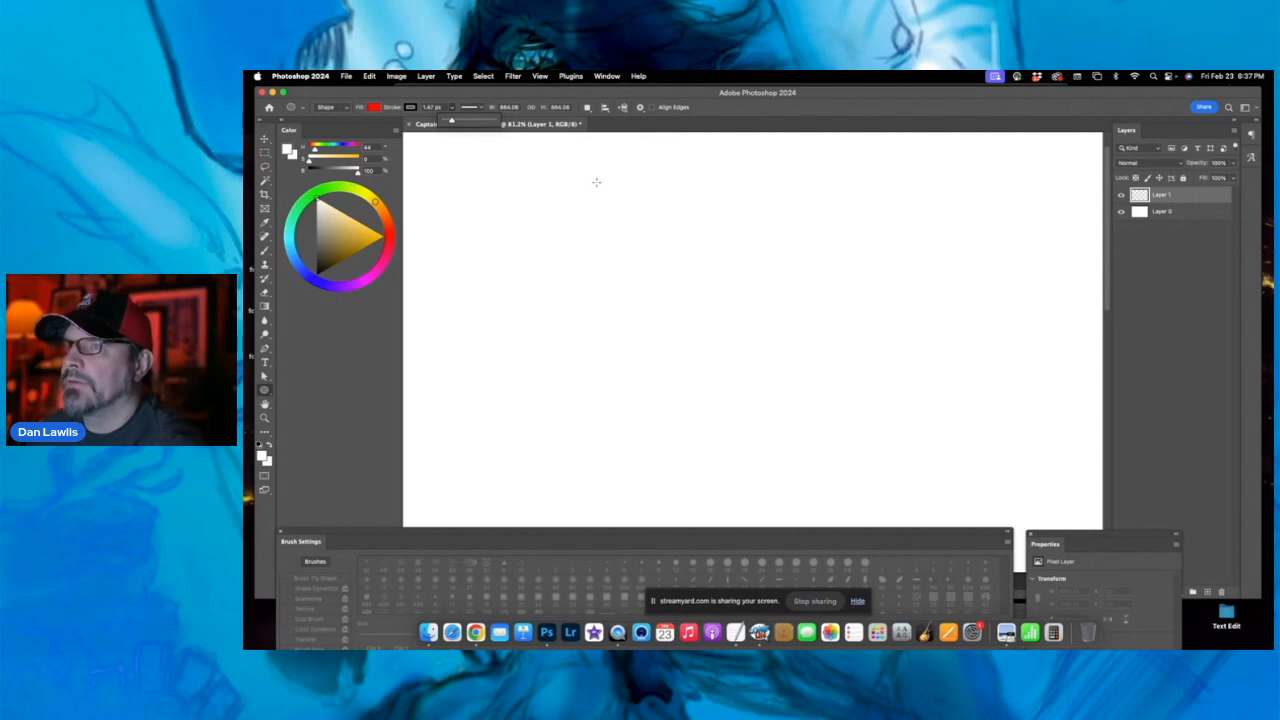
{"action": "mouse_move", "coordinate": [601, 192]}
{"action": "left_mouse_down"}
{"action": "mouse_move", "coordinate": [823, 400]}
{"action": "mouse_move", "coordinate": [997, 516]}
{"action": "left_mouse_up"}
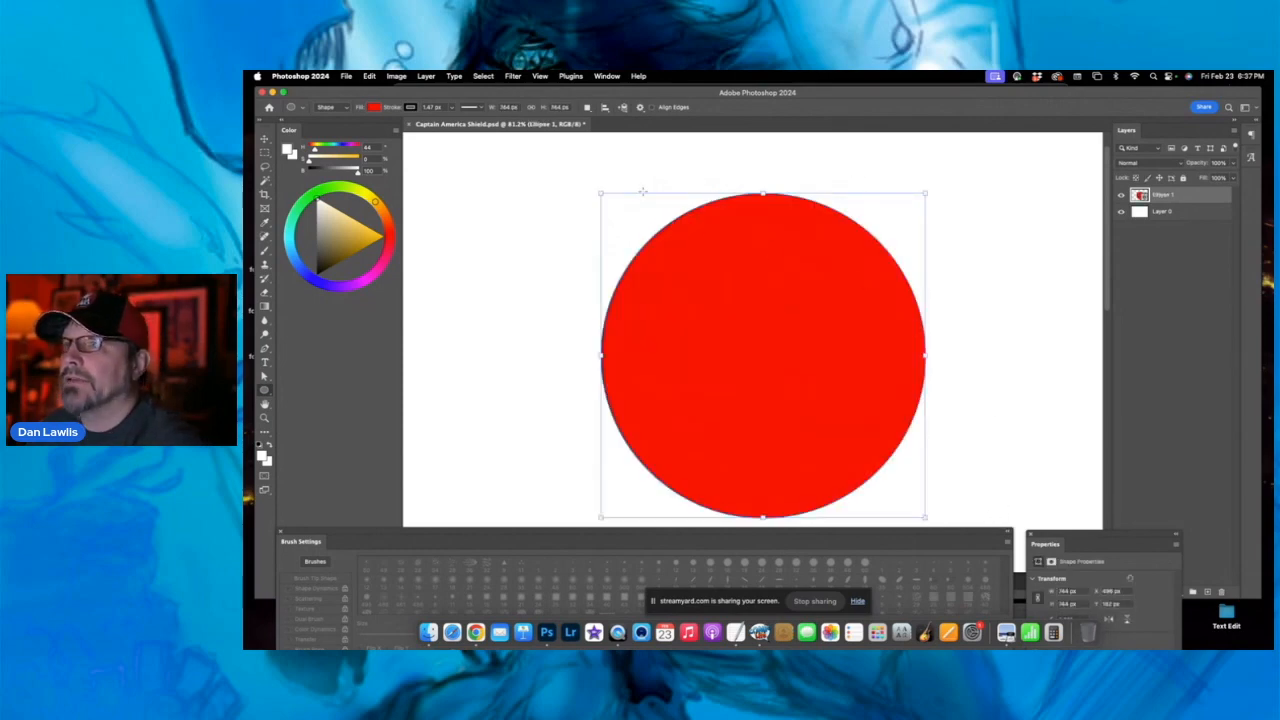
{"action": "key", "text": "v"}
{"action": "left_click_drag", "start_coordinate": [783, 301], "coordinate": [769, 276]}
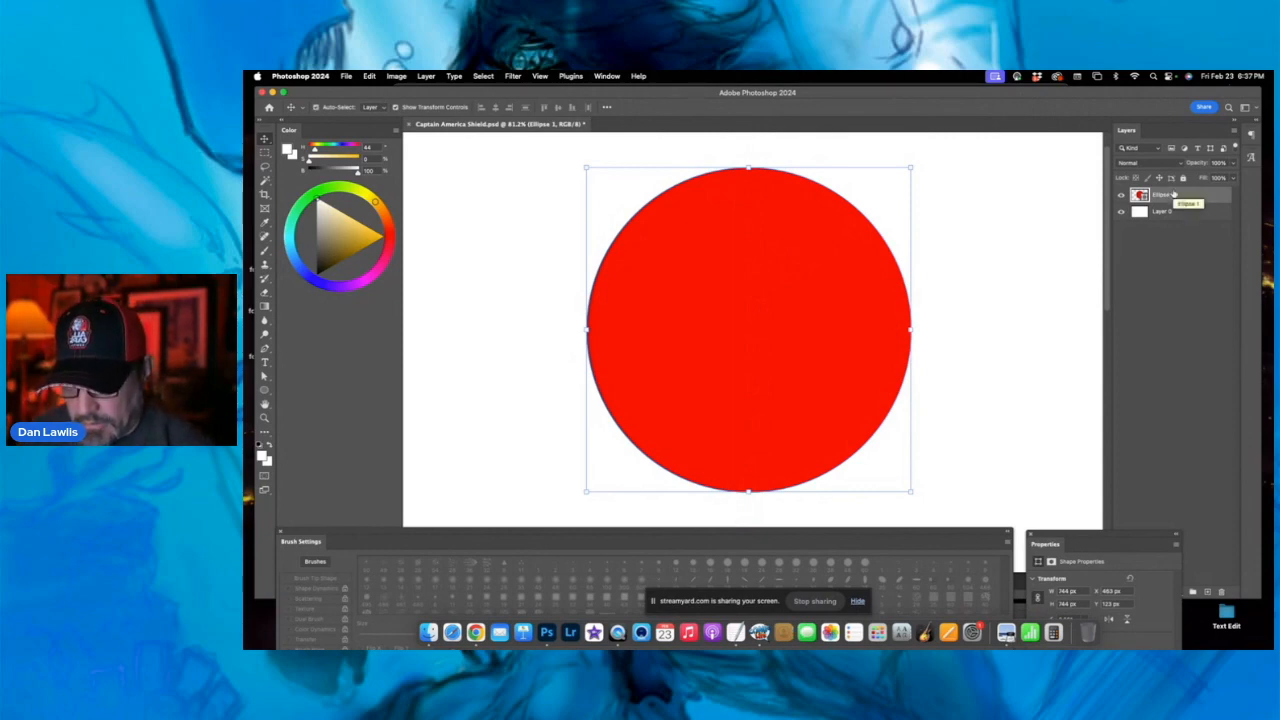
- Duplicate the red circle layer twice and hide both copies
{"action": "key", "text": "super+j"}
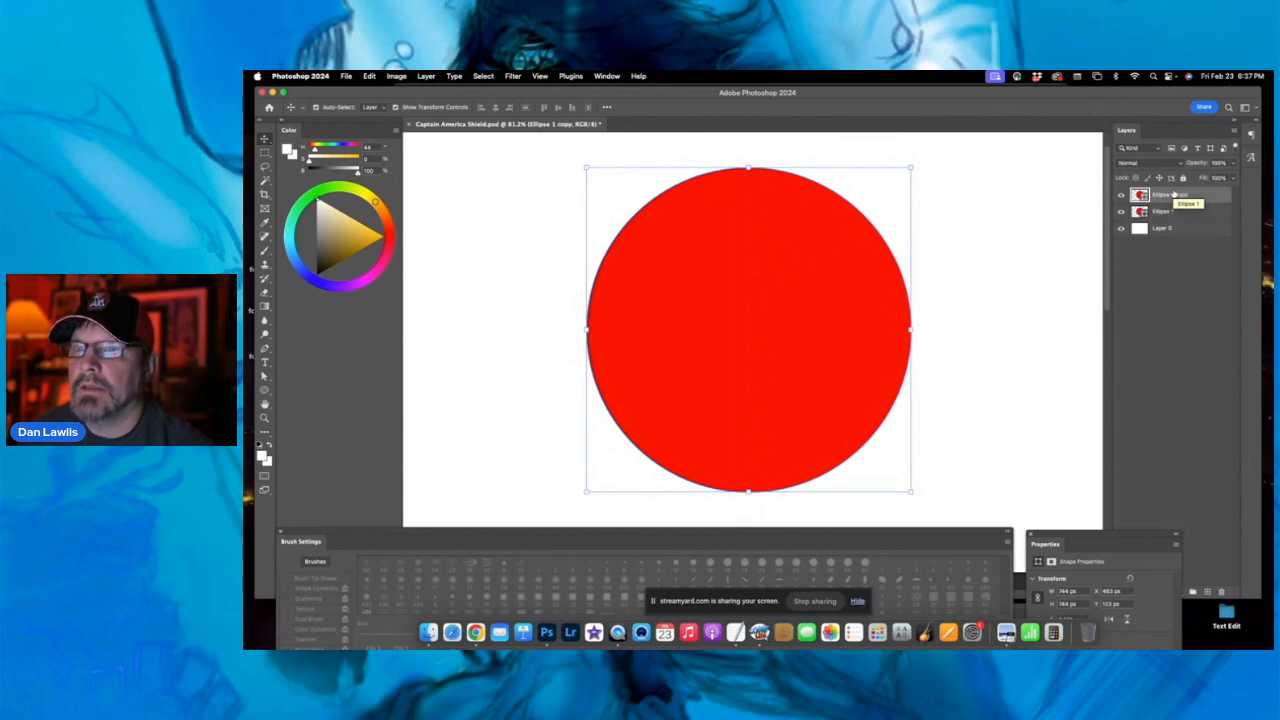
{"action": "key", "text": "super+j"}
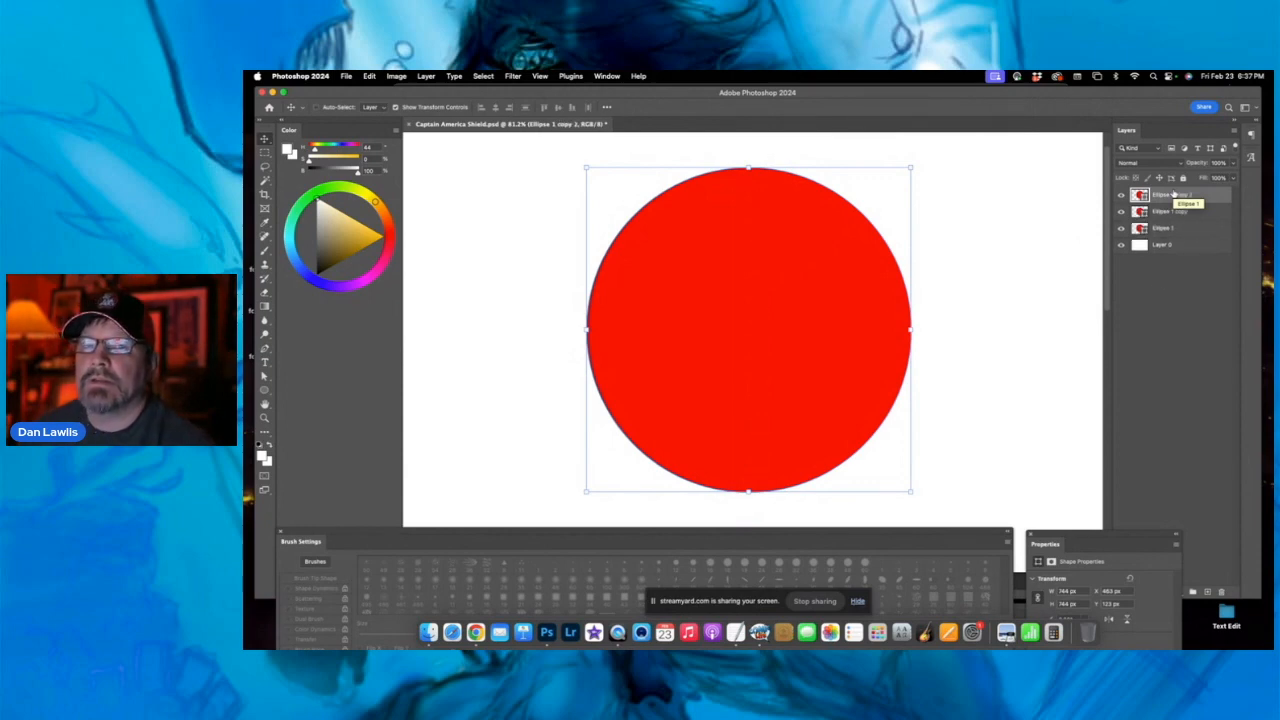
{"action": "left_click", "coordinate": [1120, 198]}
{"action": "left_click", "coordinate": [1121, 212]}
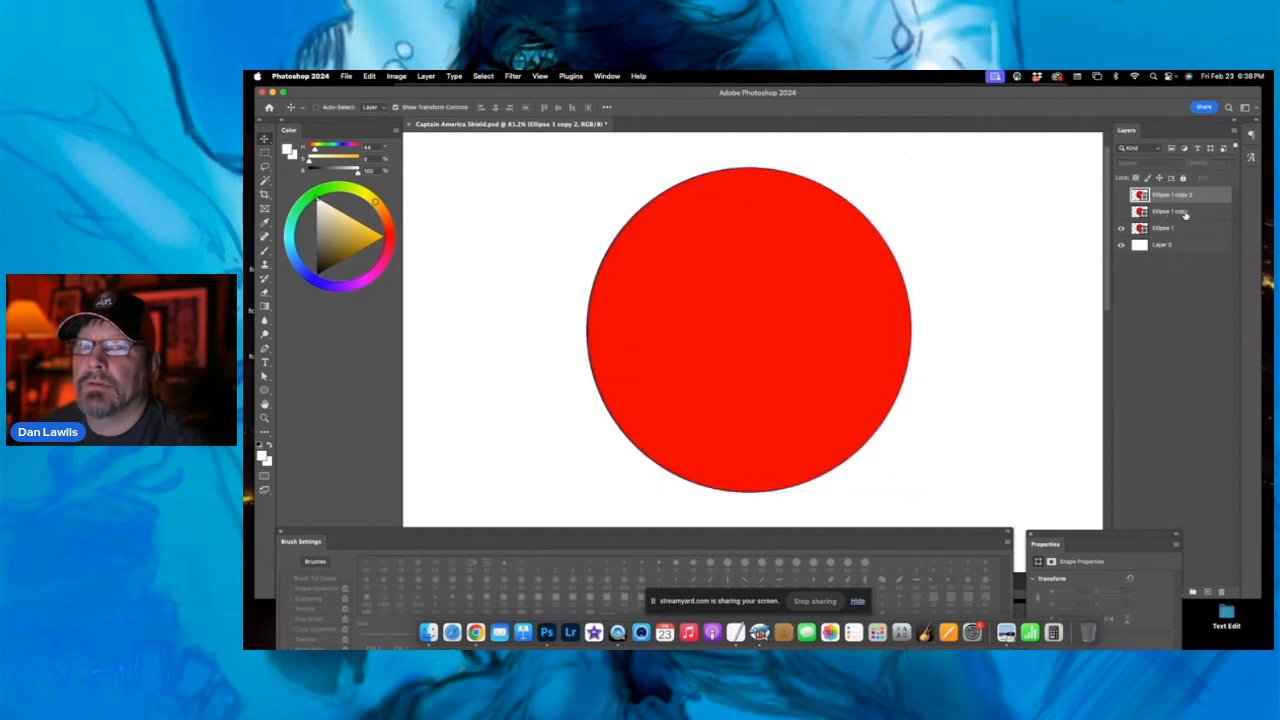
- Show the first circle copy, Ellipse 1 copy, and remove its fill
{"action": "left_click", "coordinate": [1200, 212]}
{"action": "left_click", "coordinate": [1121, 212]}
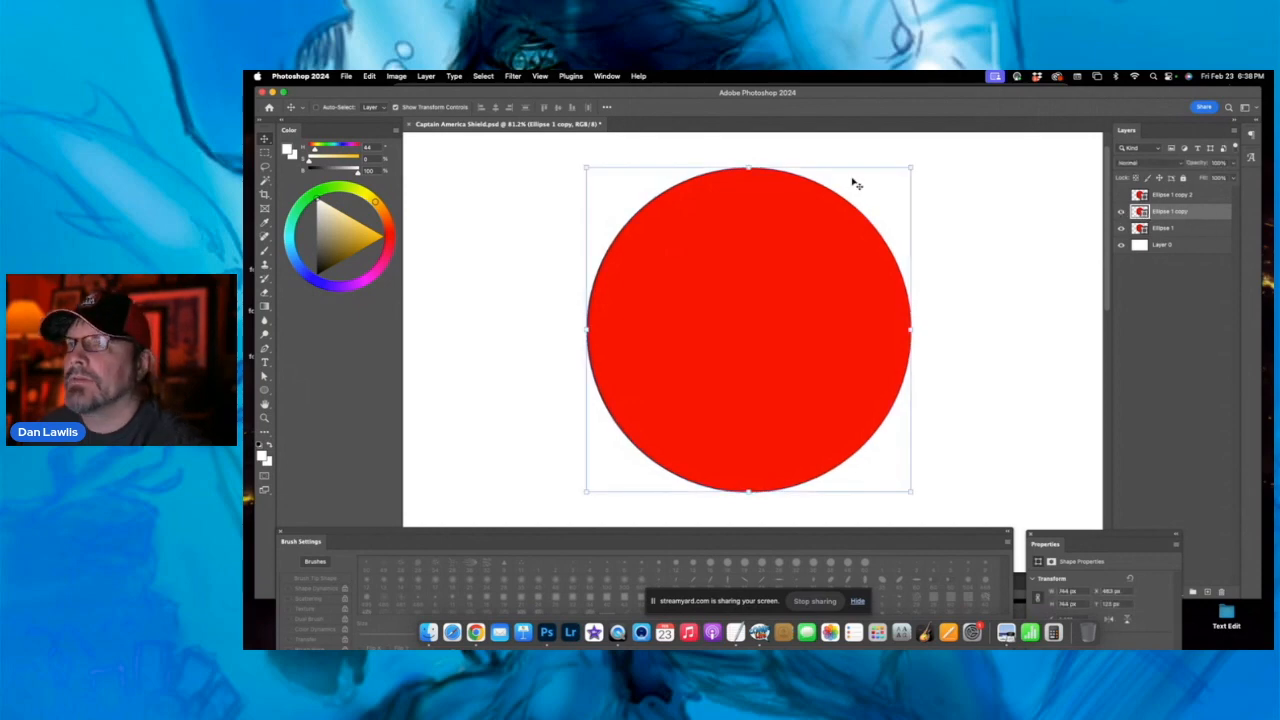
{"action": "left_click", "coordinate": [264, 392]}
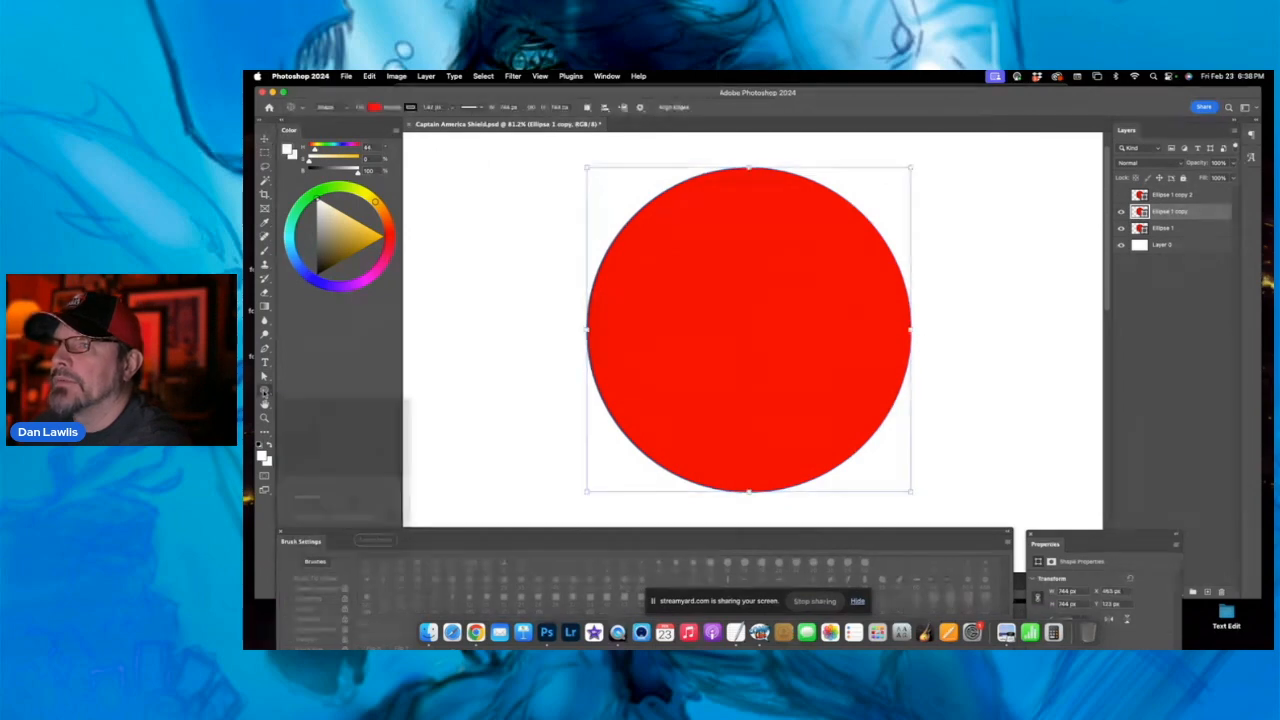
{"action": "left_click", "coordinate": [375, 107]}
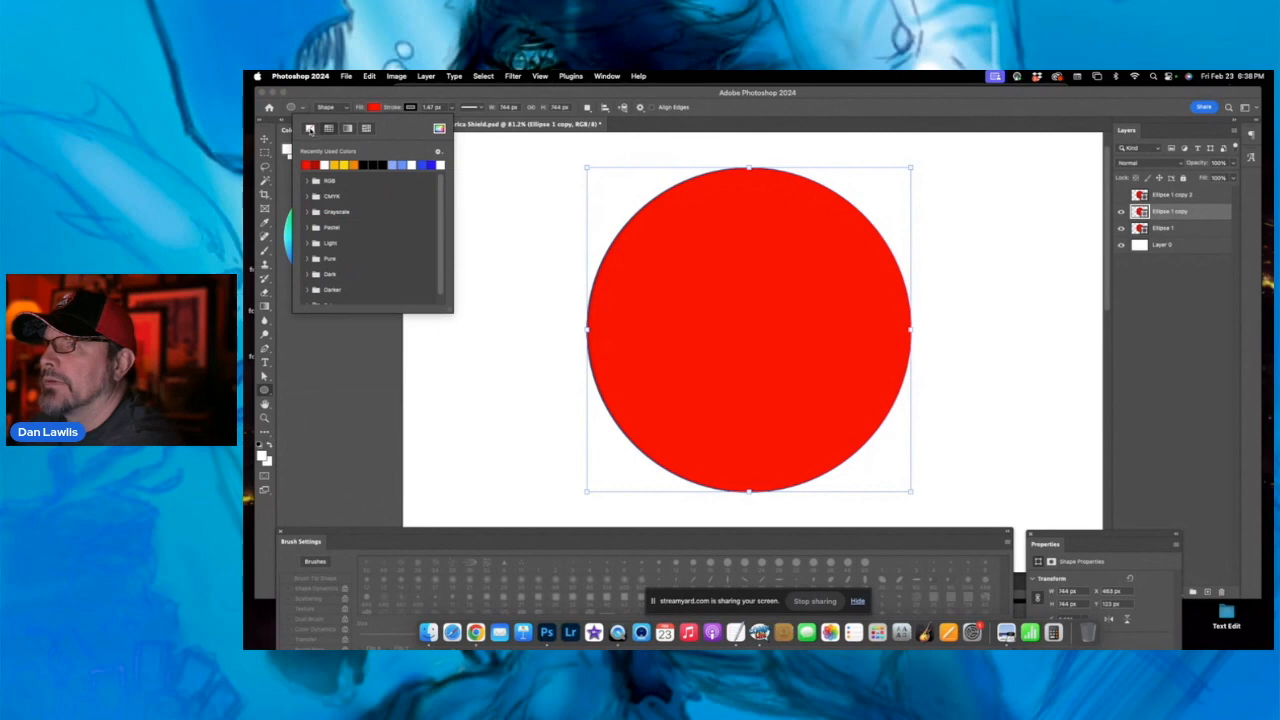
{"action": "left_click", "coordinate": [310, 129]}
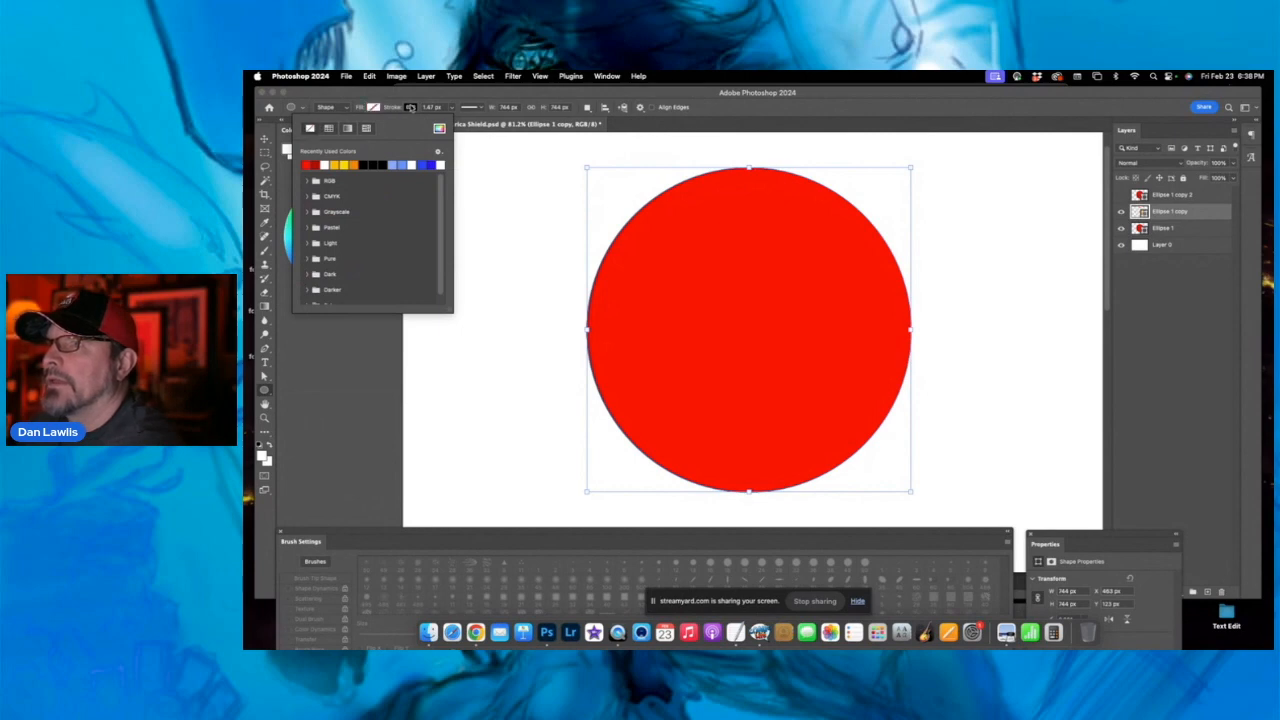
- Give the unfilled circle copy a white stroke about 68 px wide
{"action": "left_click", "coordinate": [412, 107]}
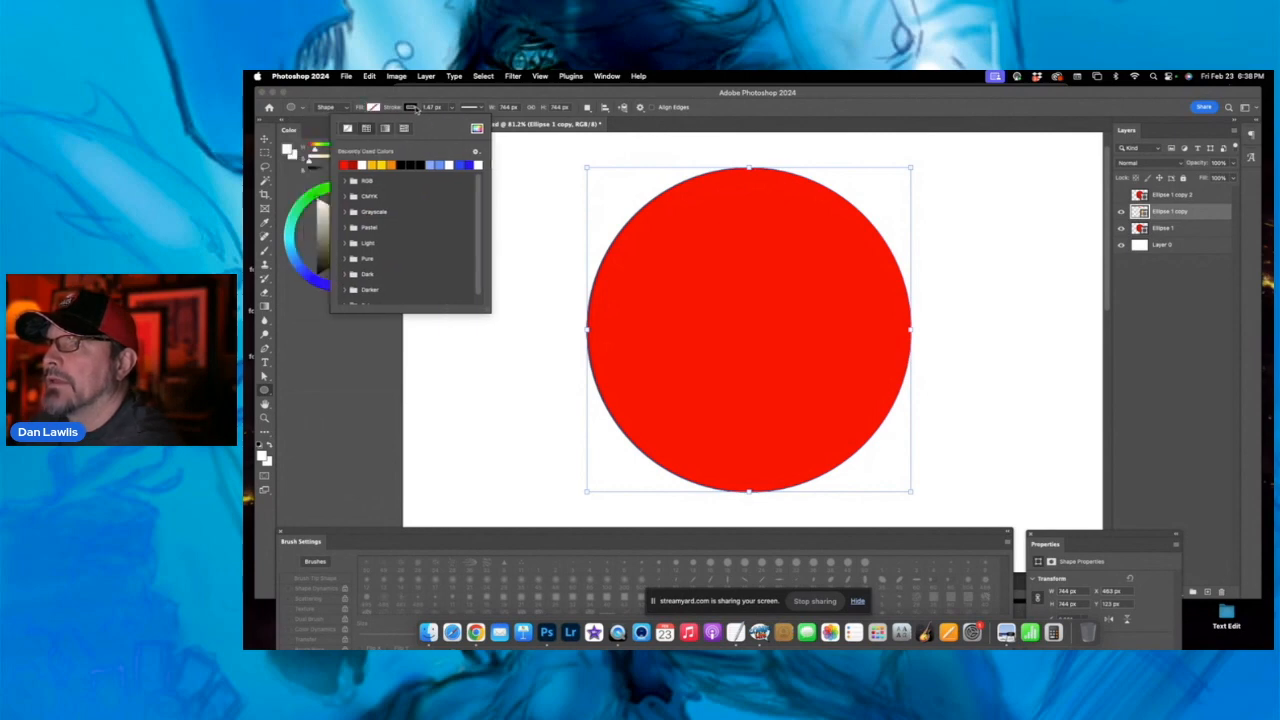
{"action": "left_click", "coordinate": [452, 109]}
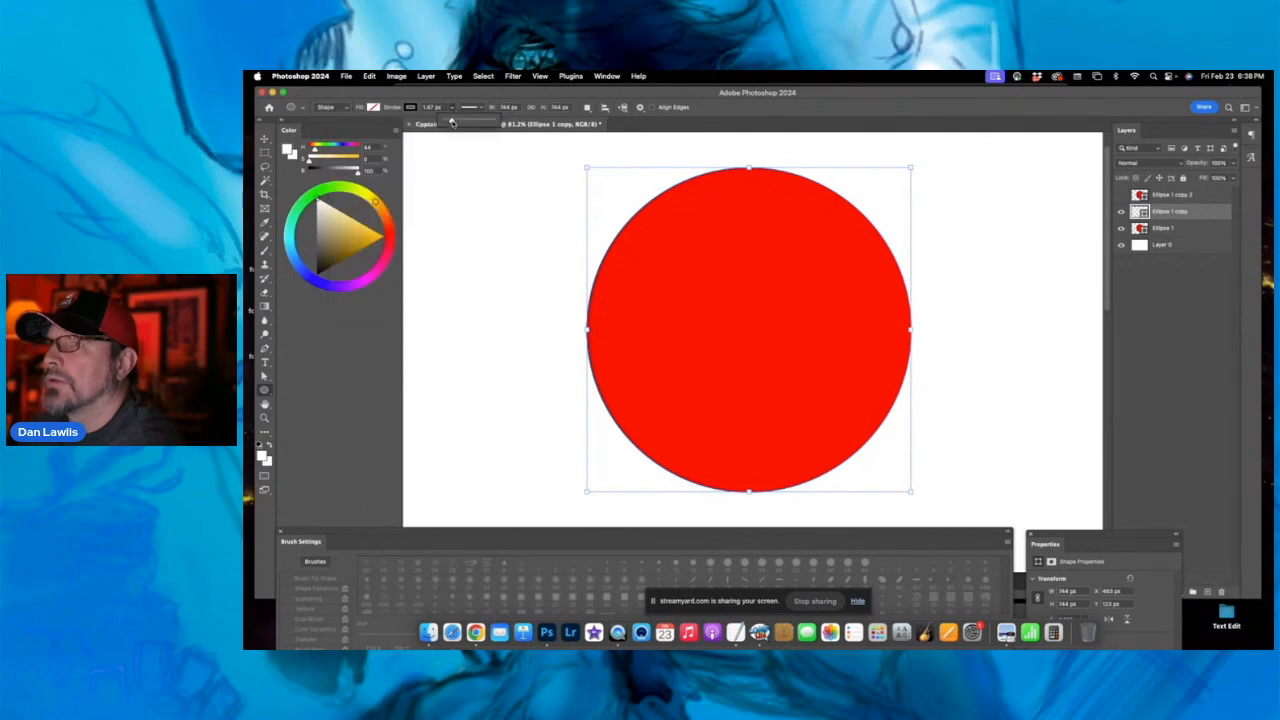
{"action": "left_click_drag", "start_coordinate": [450, 122], "coordinate": [476, 123]}
{"action": "left_click", "coordinate": [411, 107]}
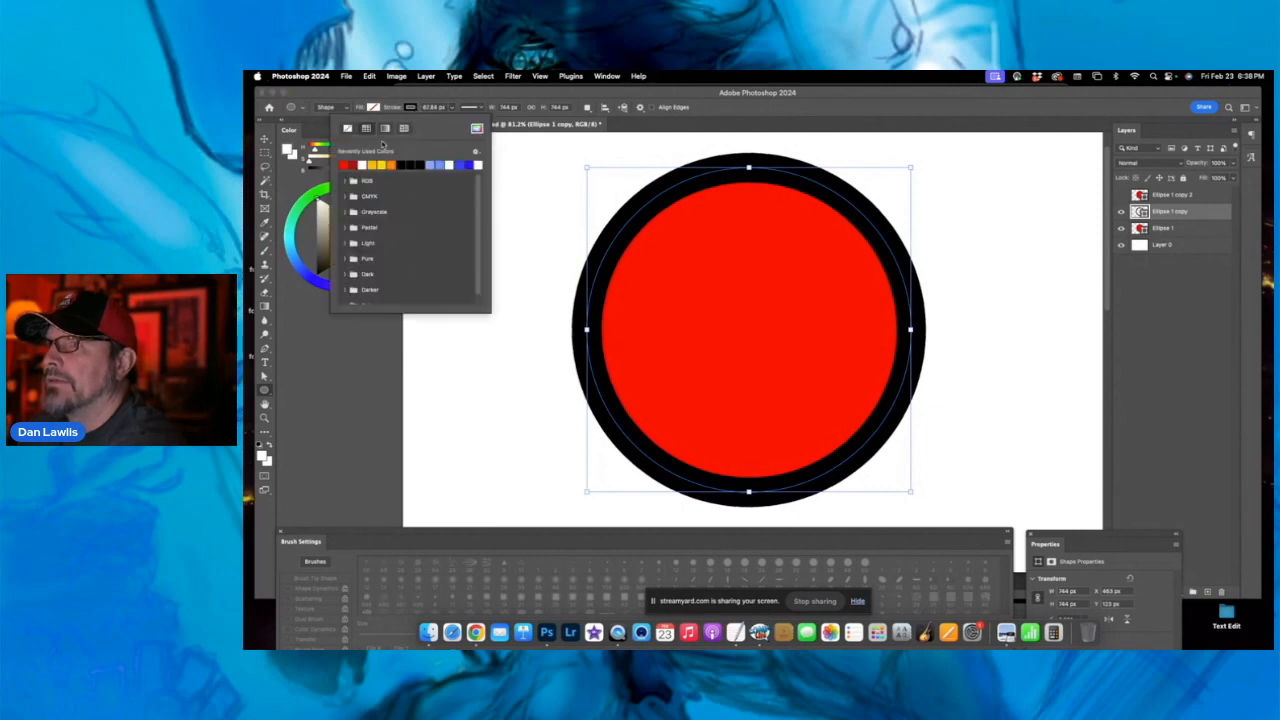
{"action": "left_click", "coordinate": [363, 162]}
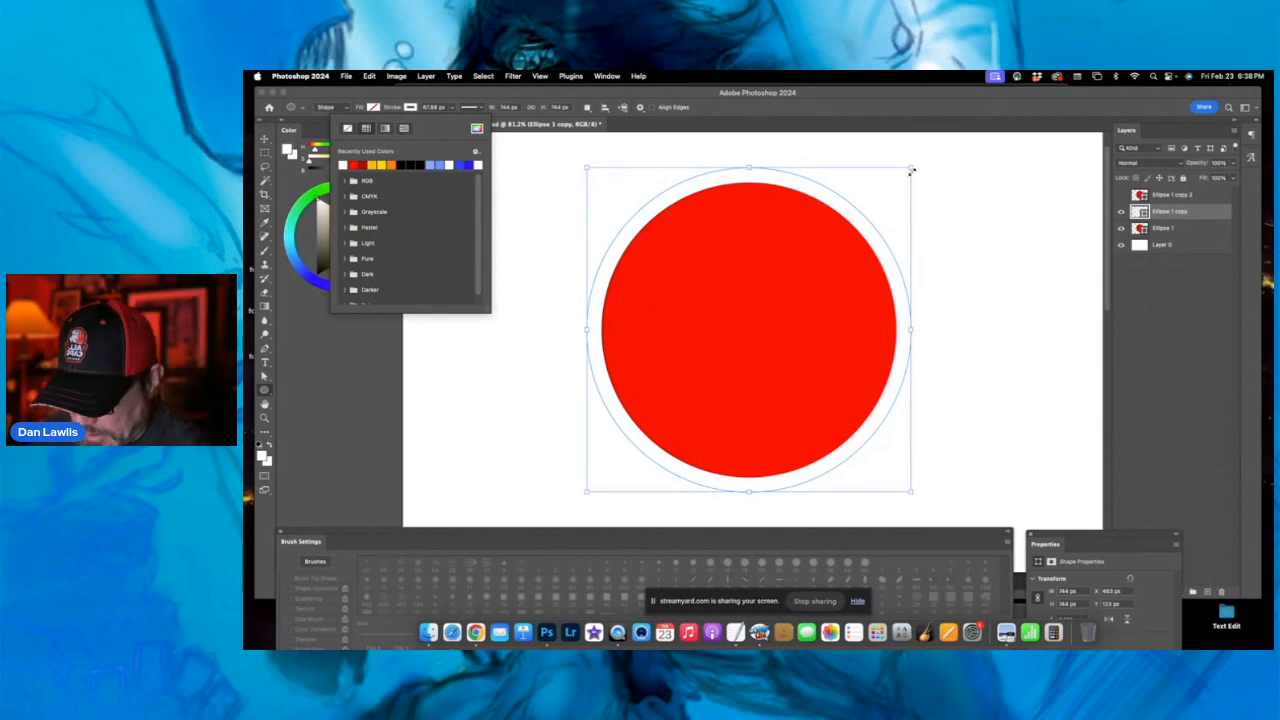
- Scale the white ring down around its centre to about 518 px and widen its stroke to about 73 px
{"action": "key", "text": "v"}
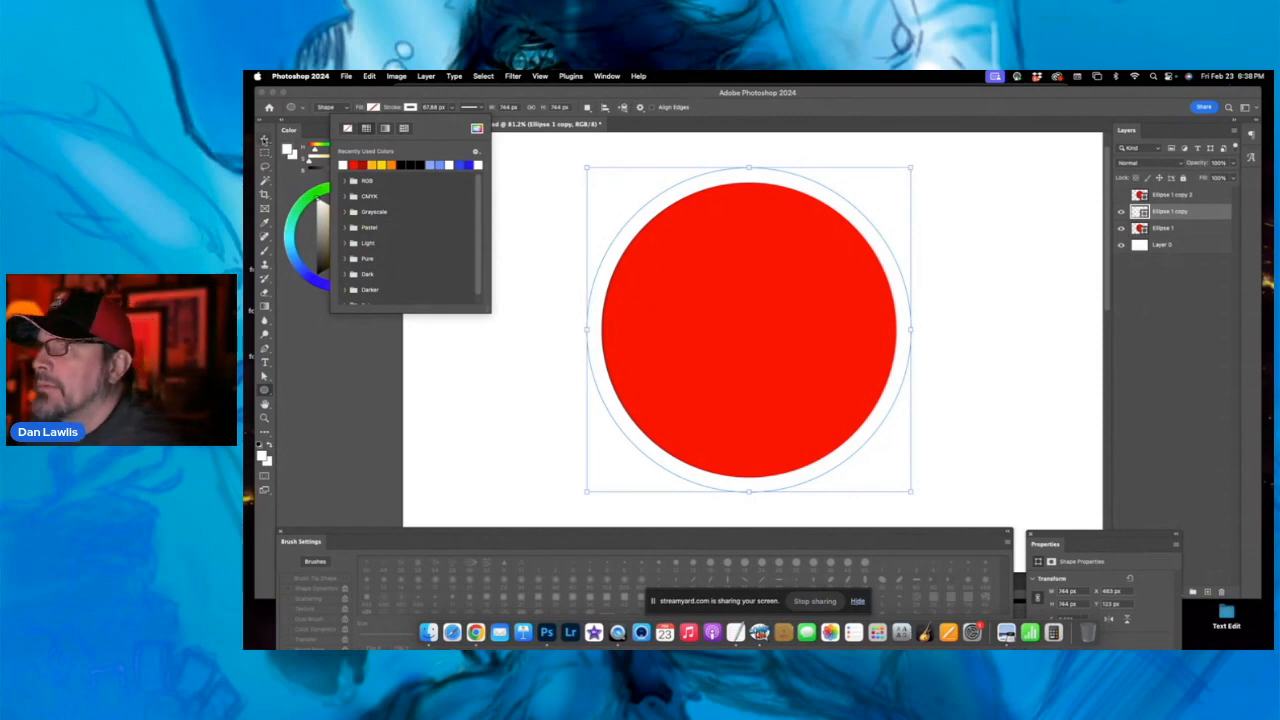
{"action": "left_click_drag", "start_coordinate": [925, 153], "coordinate": [872, 208]}
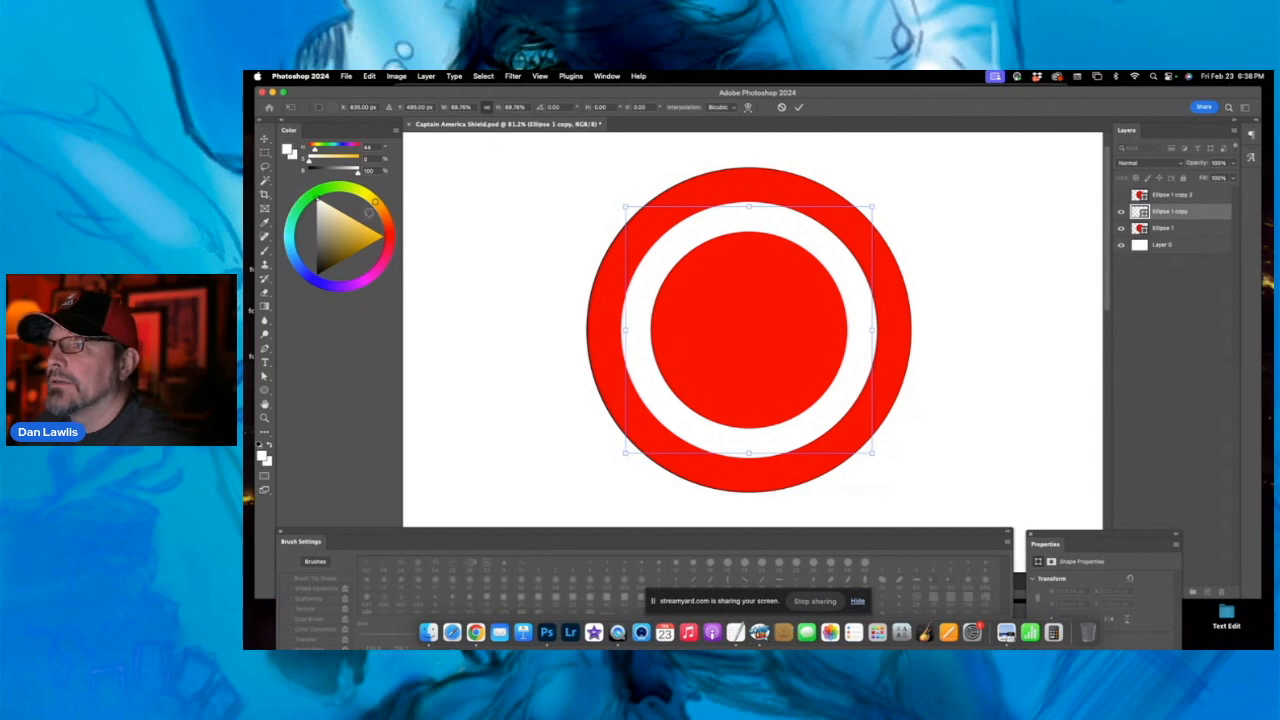
{"action": "left_click", "coordinate": [265, 390]}
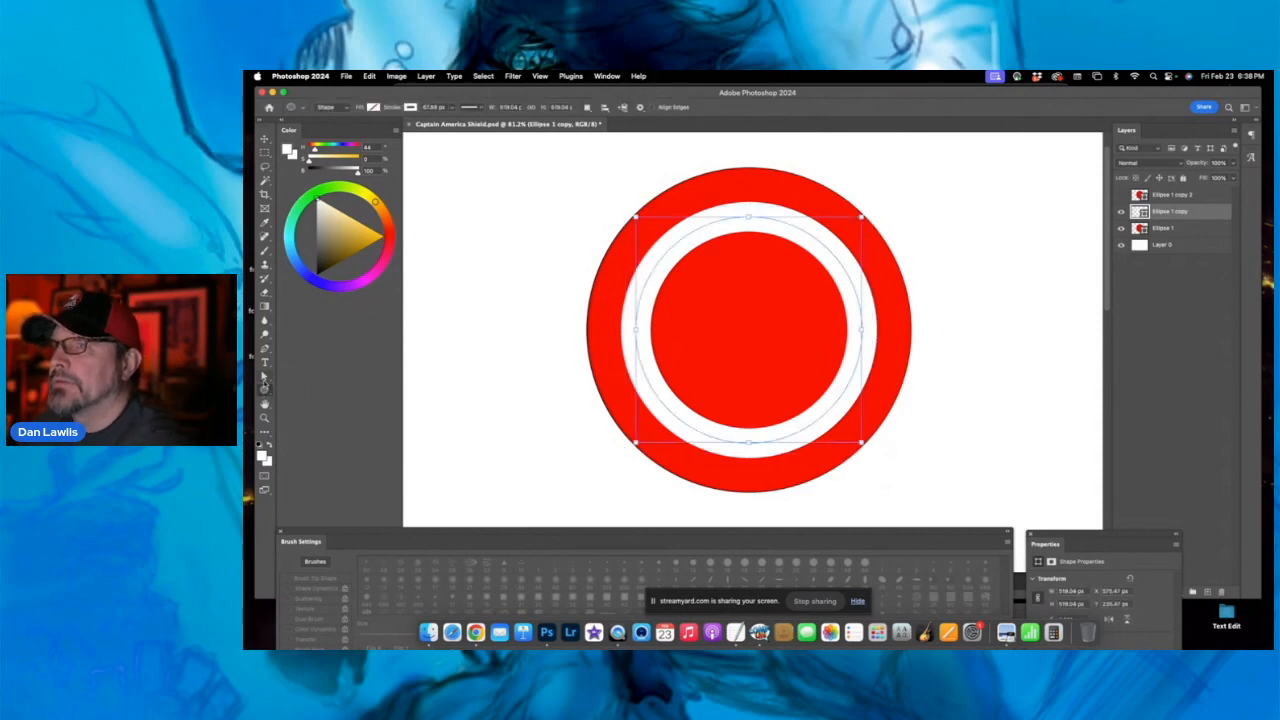
{"action": "left_click", "coordinate": [453, 109]}
{"action": "left_click_drag", "start_coordinate": [451, 122], "coordinate": [456, 122]}
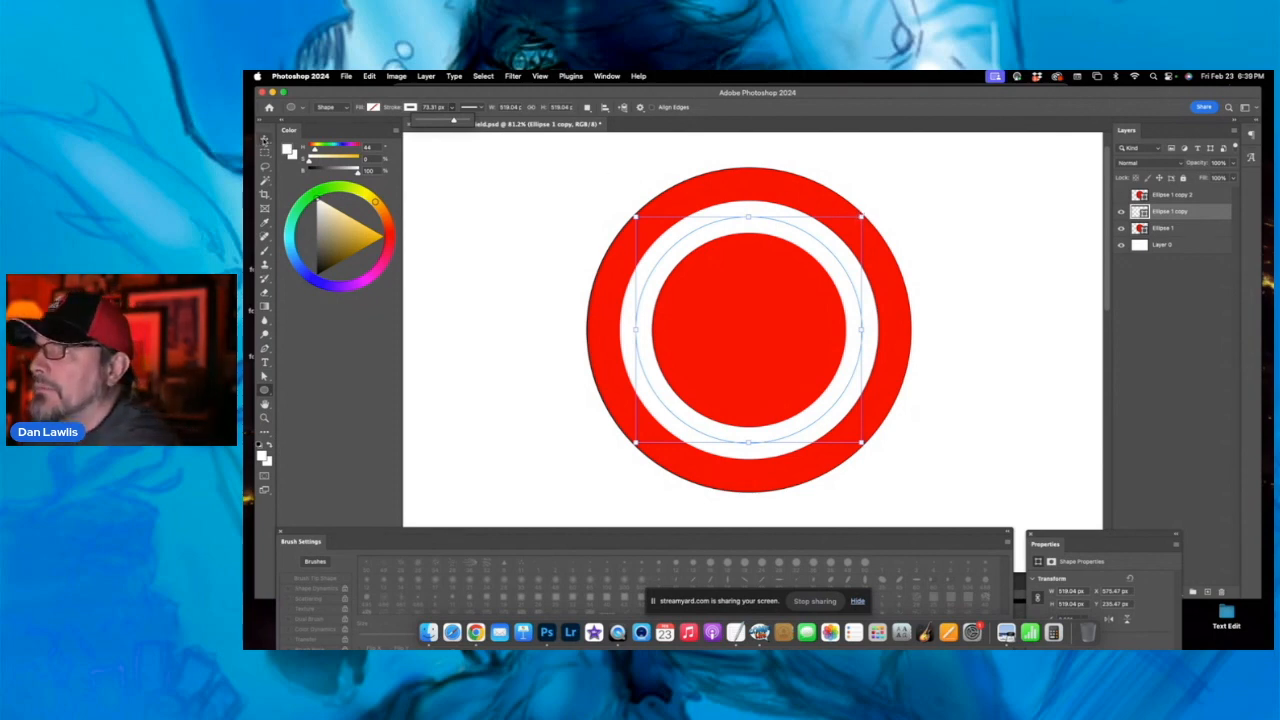
{"action": "left_click", "coordinate": [264, 138]}
{"action": "left_click_drag", "start_coordinate": [877, 200], "coordinate": [877, 199]}
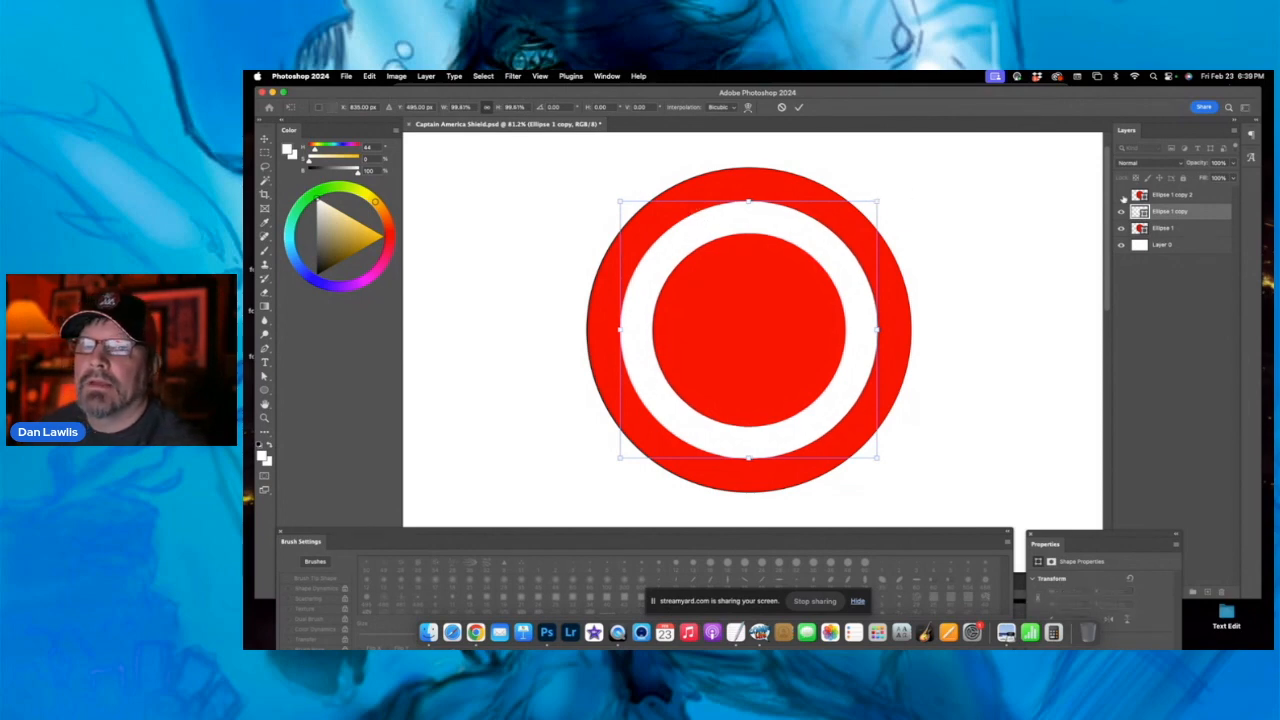
- Show the top circle copy, Ellipse 1 copy 2, and change its fill to blue
{"action": "left_click", "coordinate": [1185, 198]}
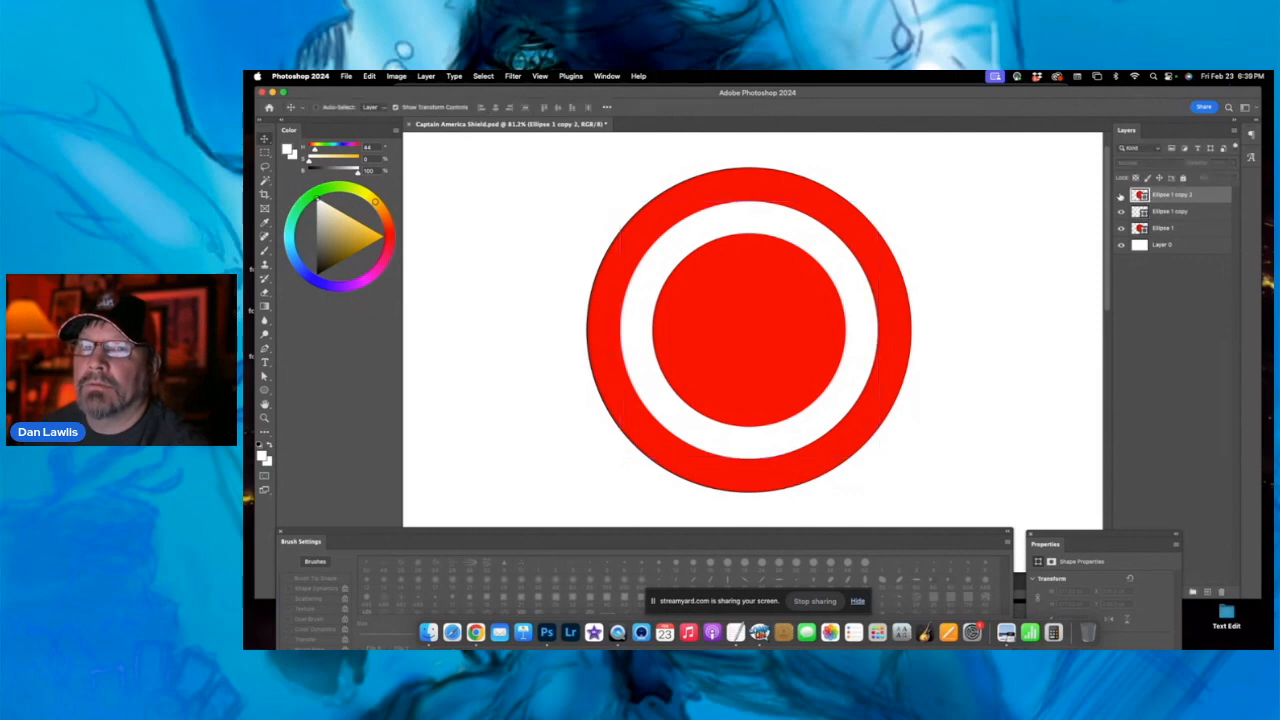
{"action": "left_click", "coordinate": [1121, 195]}
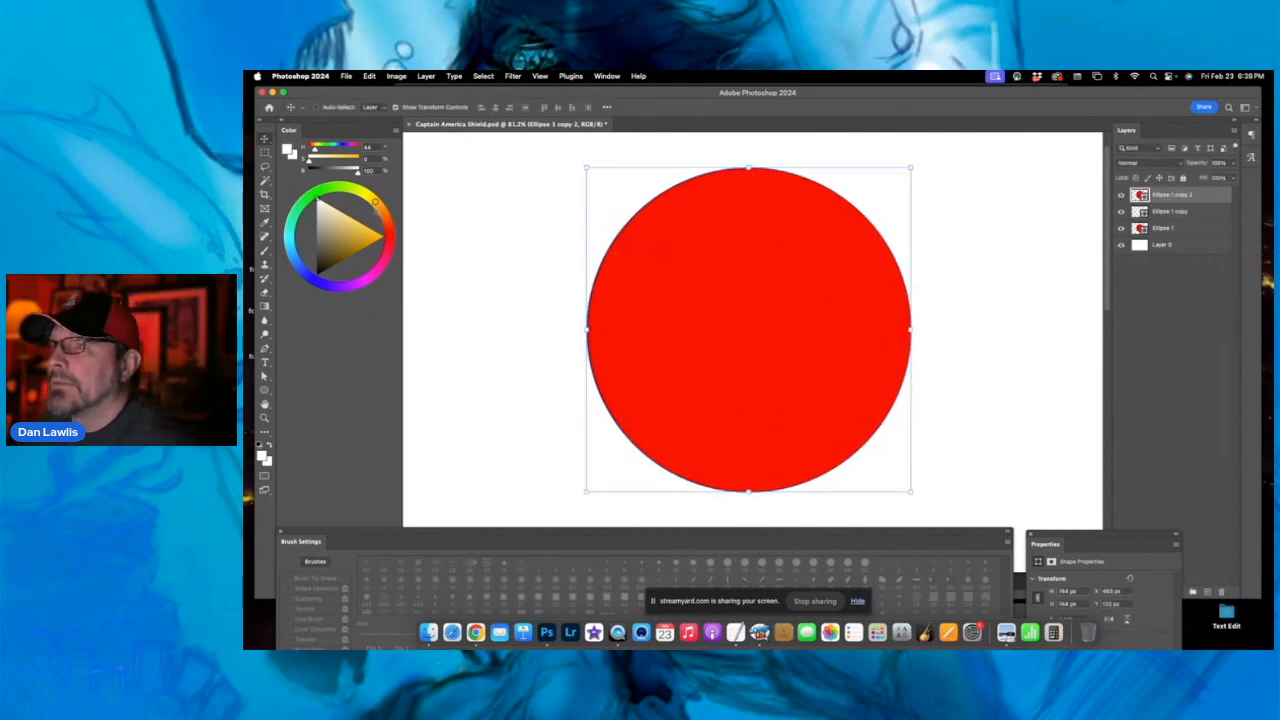
{"action": "left_click", "coordinate": [265, 390]}
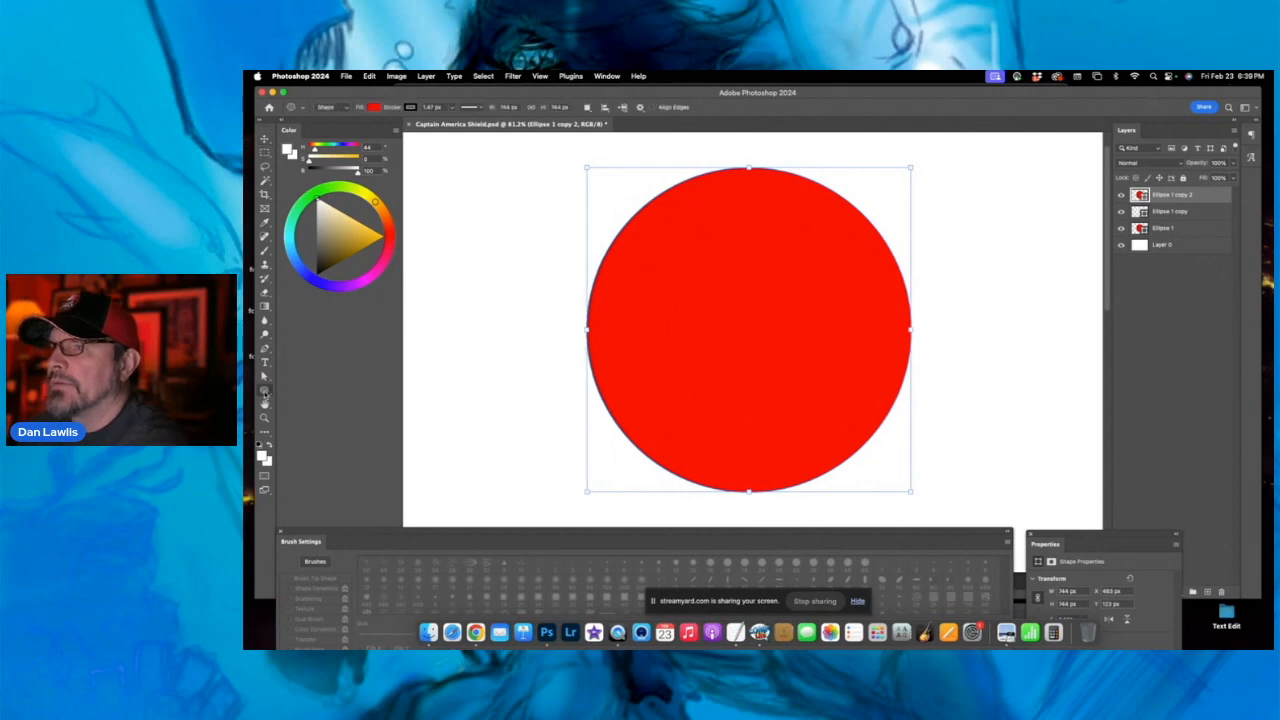
{"action": "left_click", "coordinate": [374, 110]}
{"action": "left_click", "coordinate": [420, 163]}
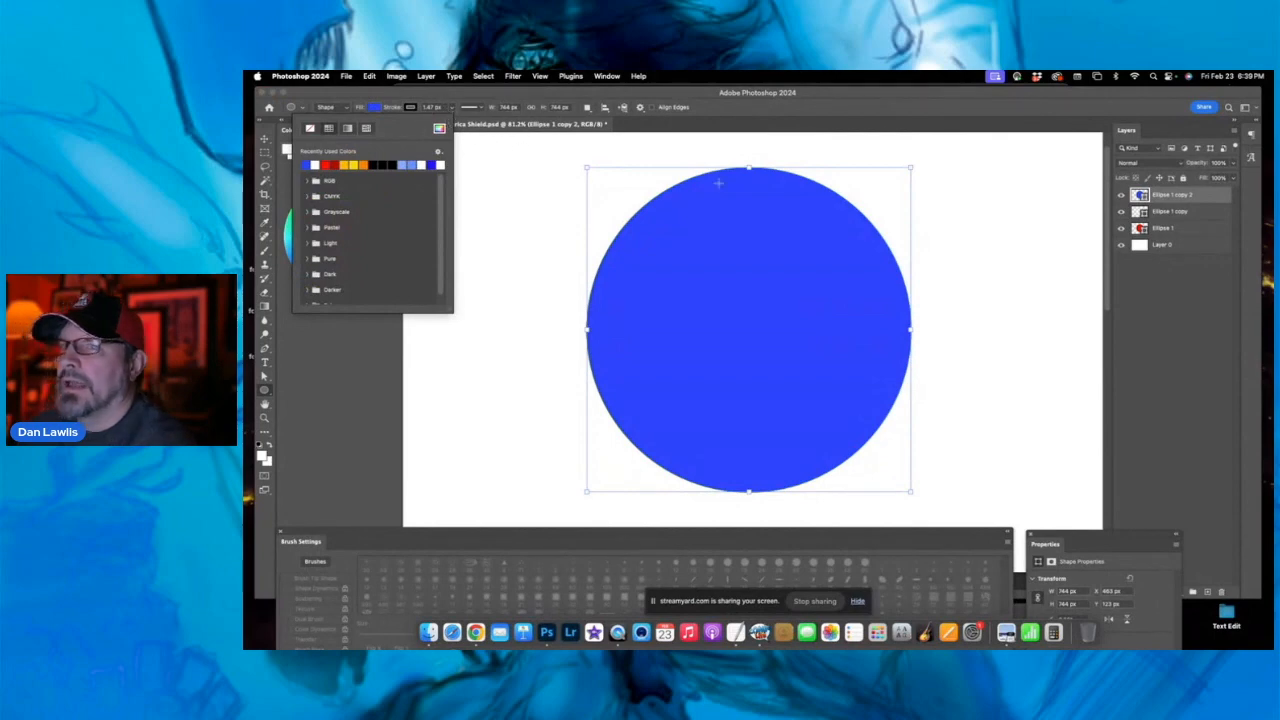
- Scale the blue circle down around its centre to about 292 px so it sits inside the inner red area
{"action": "key", "text": "v"}
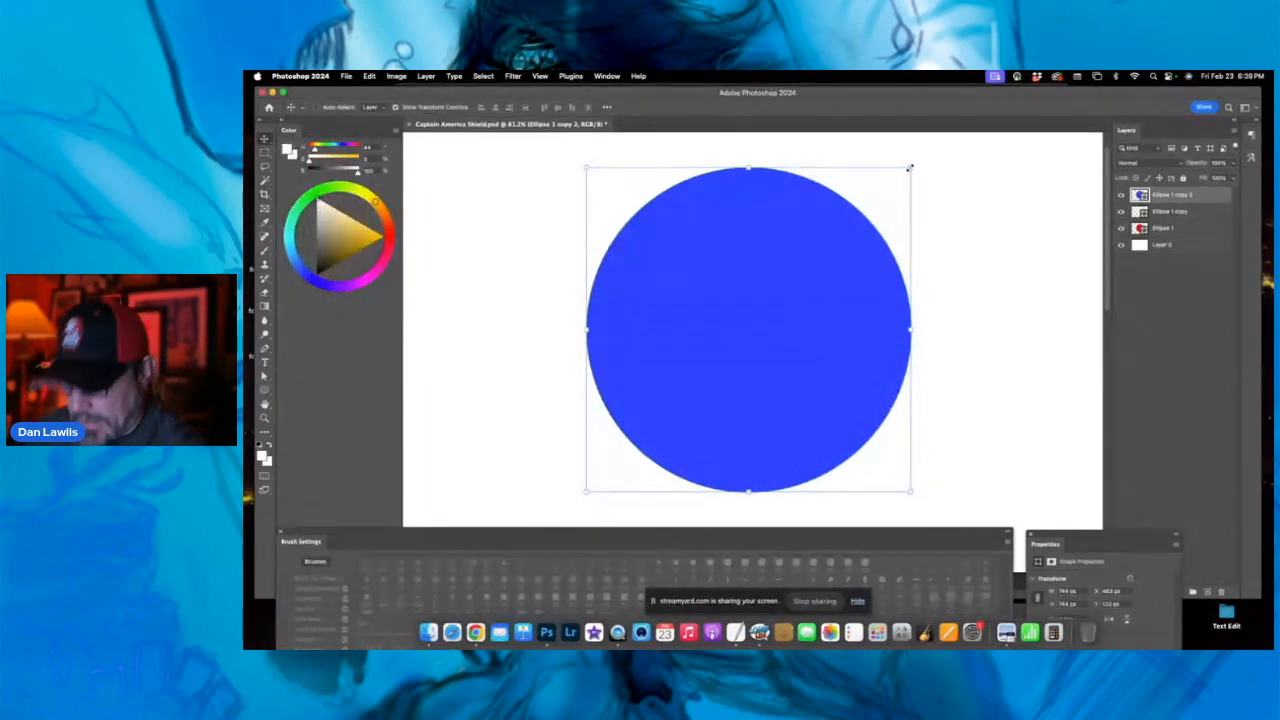
{"action": "left_click_drag", "start_coordinate": [910, 167], "coordinate": [811, 264]}
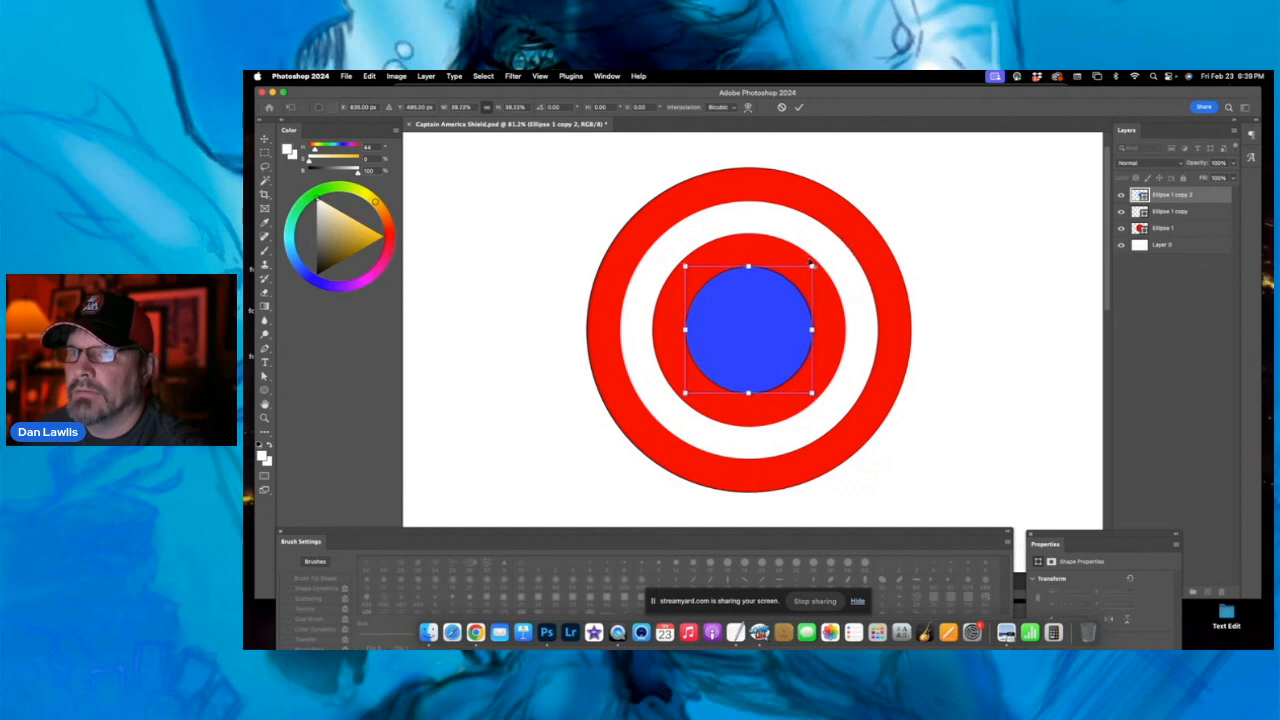
{"action": "left_click", "coordinate": [800, 107]}
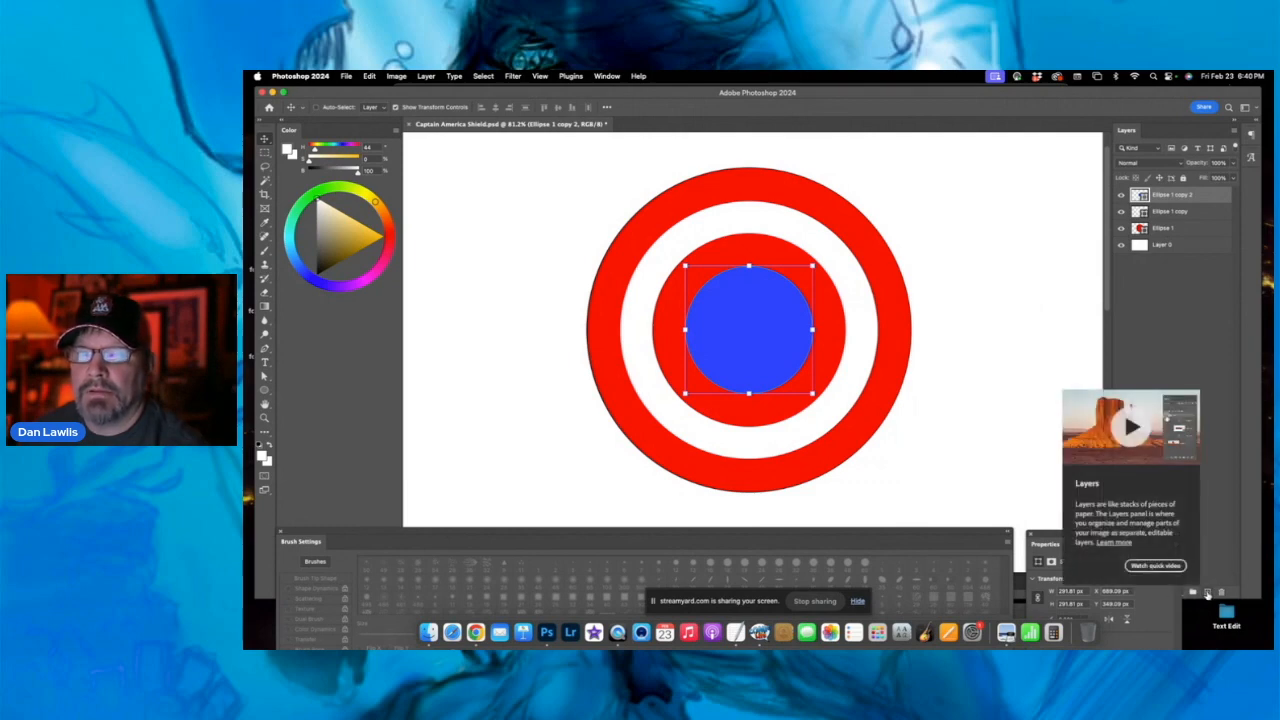
- On a new layer above the circles, draw a white-filled five-sided polygon about 259 × 246 px over the blue circle
{"action": "left_click", "coordinate": [1208, 593]}
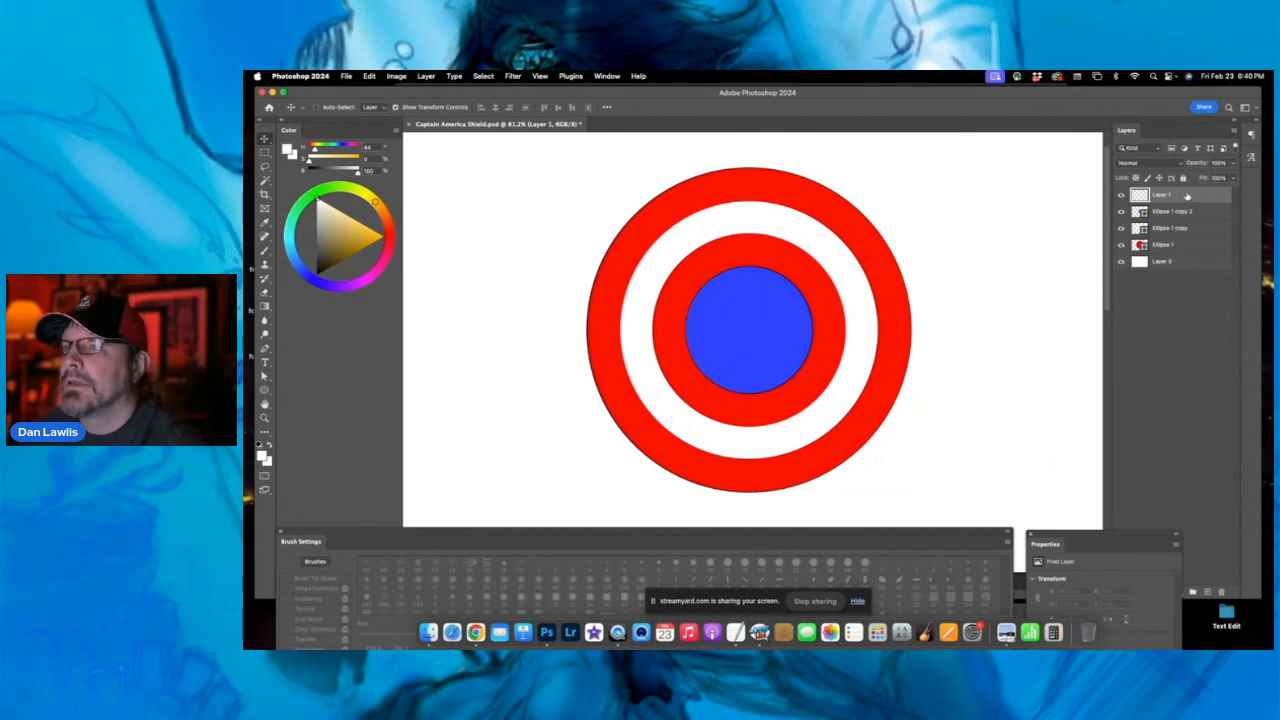
{"action": "left_click", "coordinate": [265, 391]}
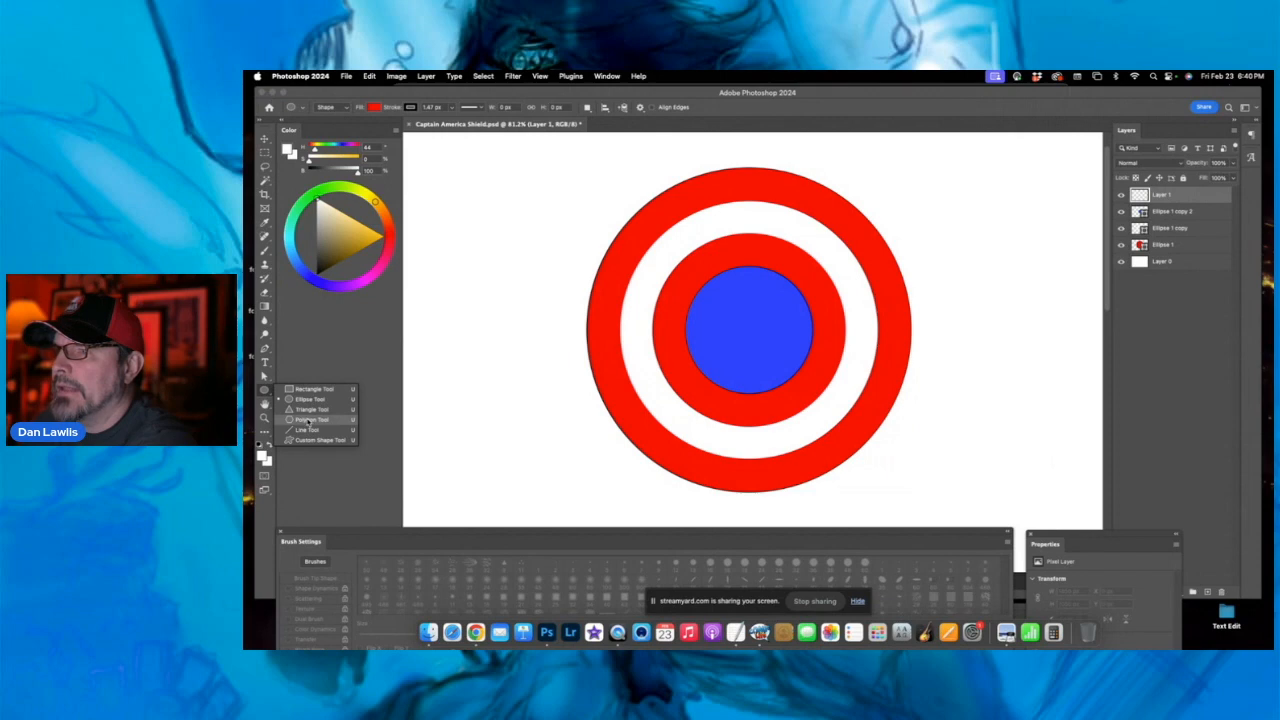
{"action": "left_click", "coordinate": [309, 421]}
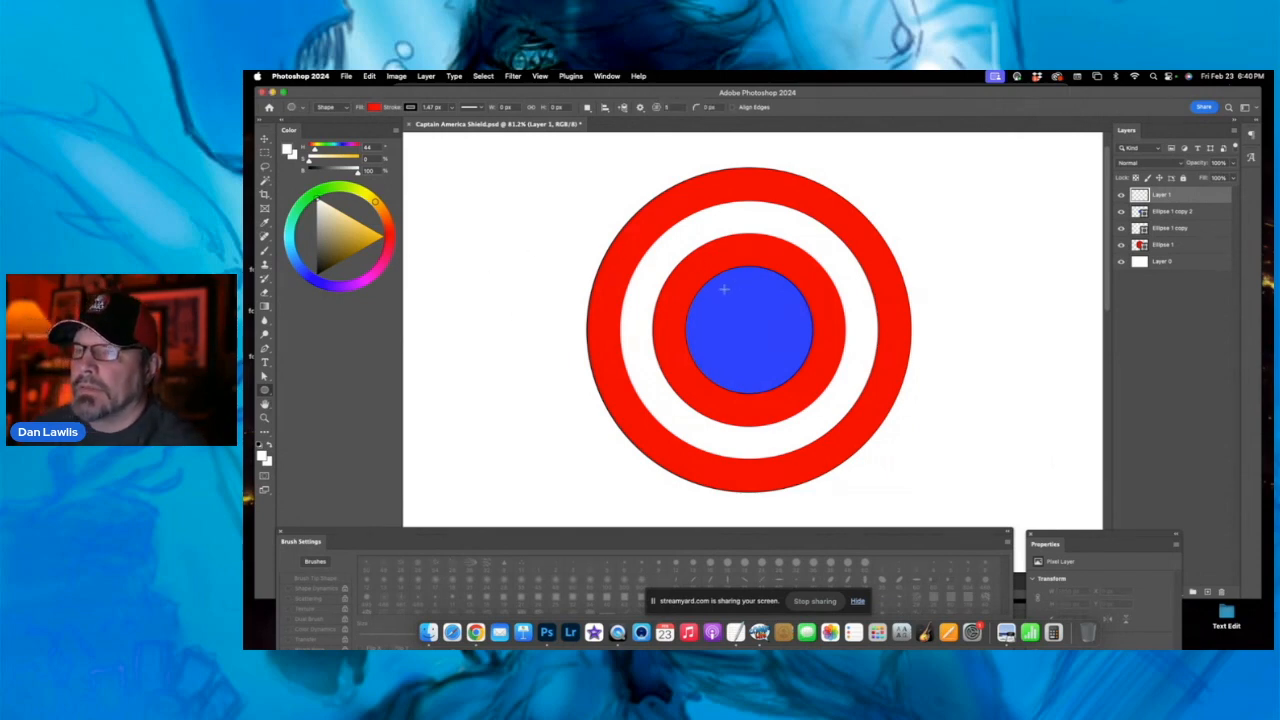
{"action": "left_click", "coordinate": [374, 108]}
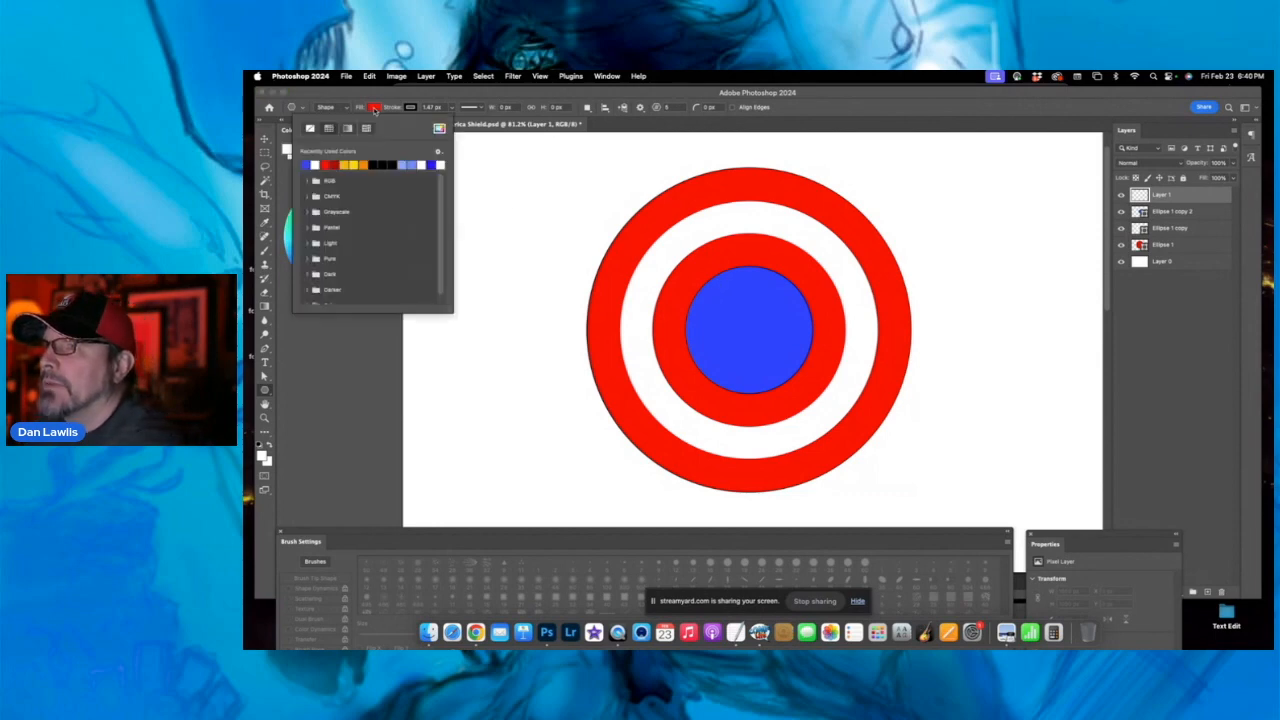
{"action": "left_click", "coordinate": [310, 164]}
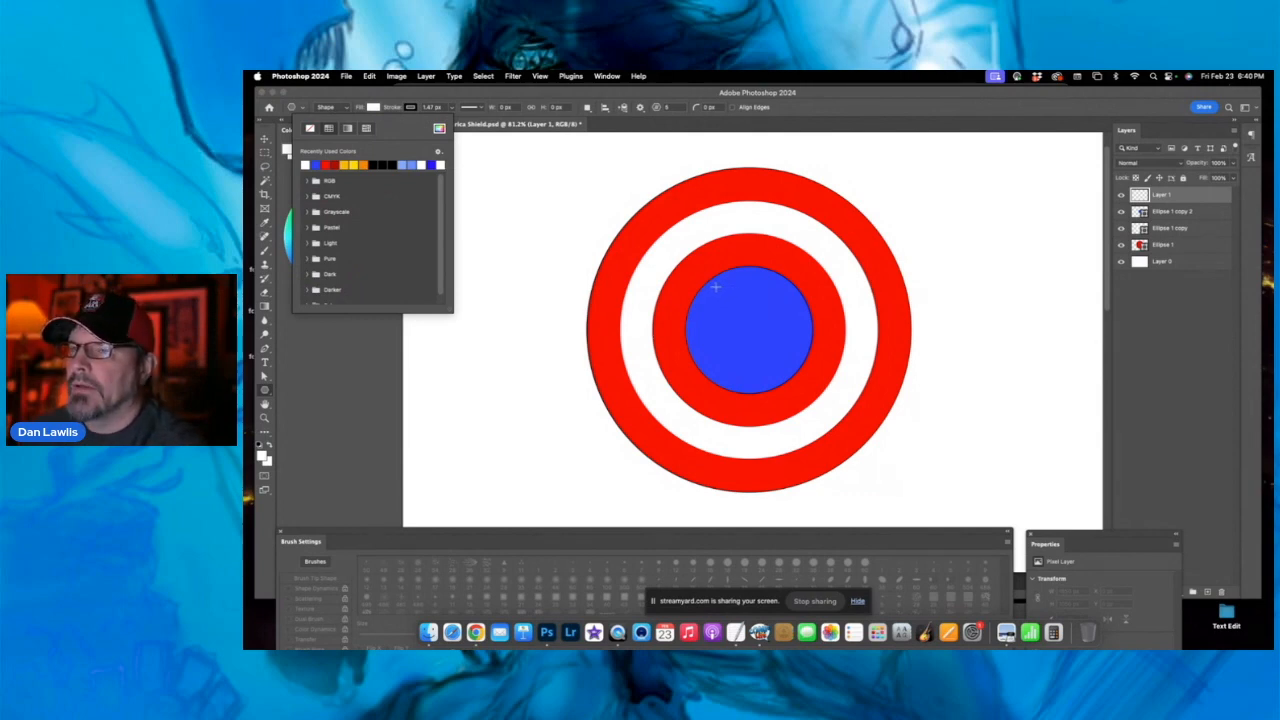
{"action": "left_click_drag", "start_coordinate": [715, 289], "coordinate": [838, 426]}
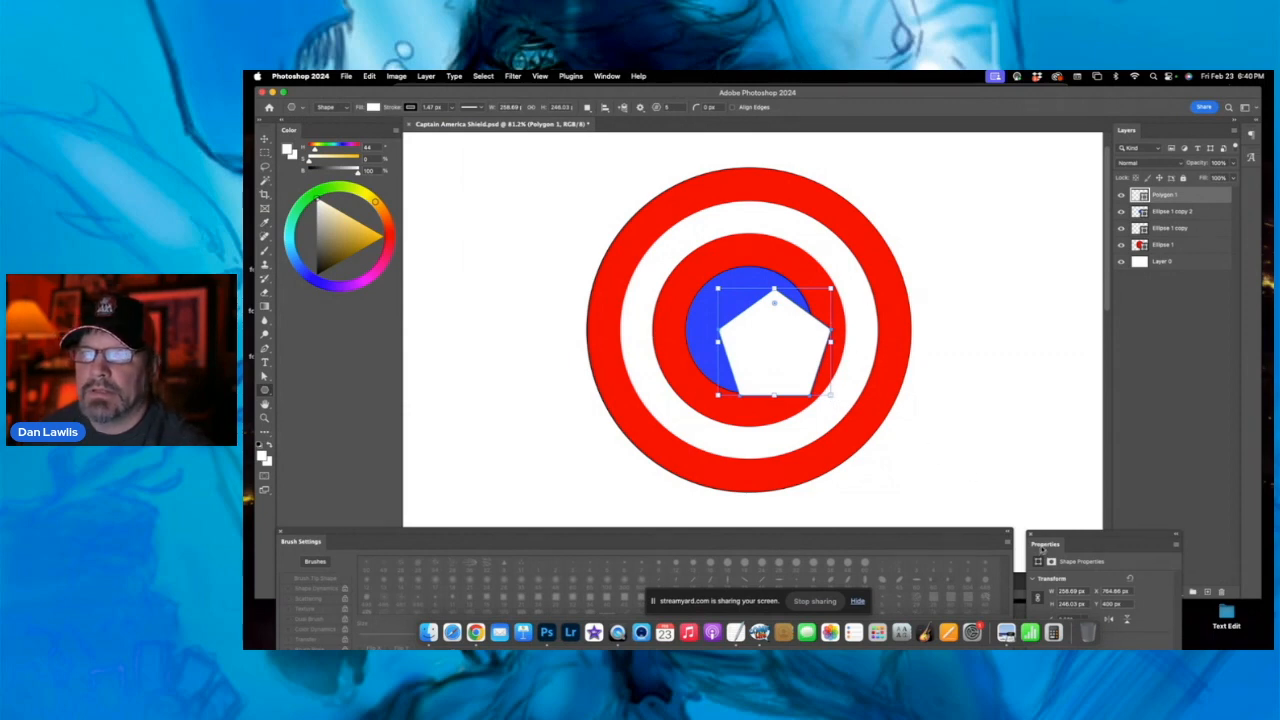
- Turn the white polygon into a five-pointed star by setting its star ratio to 49%
{"action": "mouse_move", "coordinate": [1047, 547]}
{"action": "left_mouse_down"}
{"action": "mouse_move", "coordinate": [1038, 305]}
{"action": "mouse_move", "coordinate": [1014, 175]}
{"action": "mouse_move", "coordinate": [997, 152]}
{"action": "left_mouse_up"}
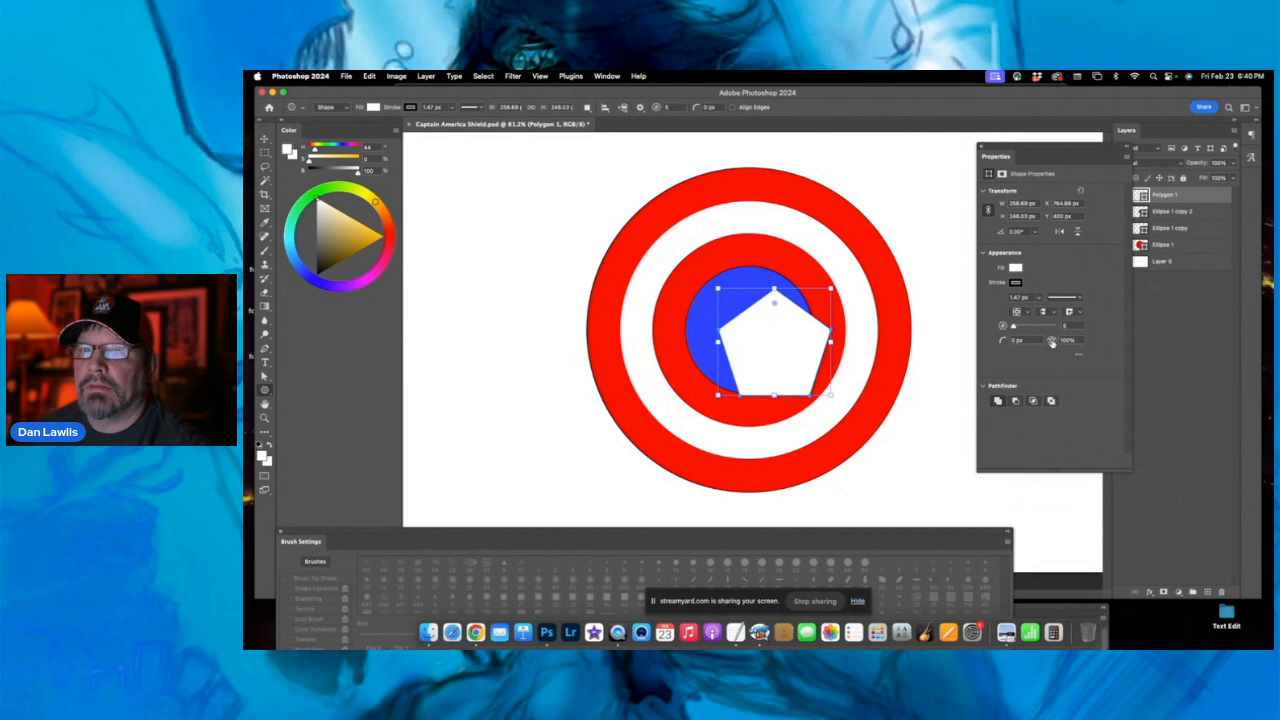
{"action": "left_click_drag", "start_coordinate": [1052, 342], "coordinate": [1038, 344]}
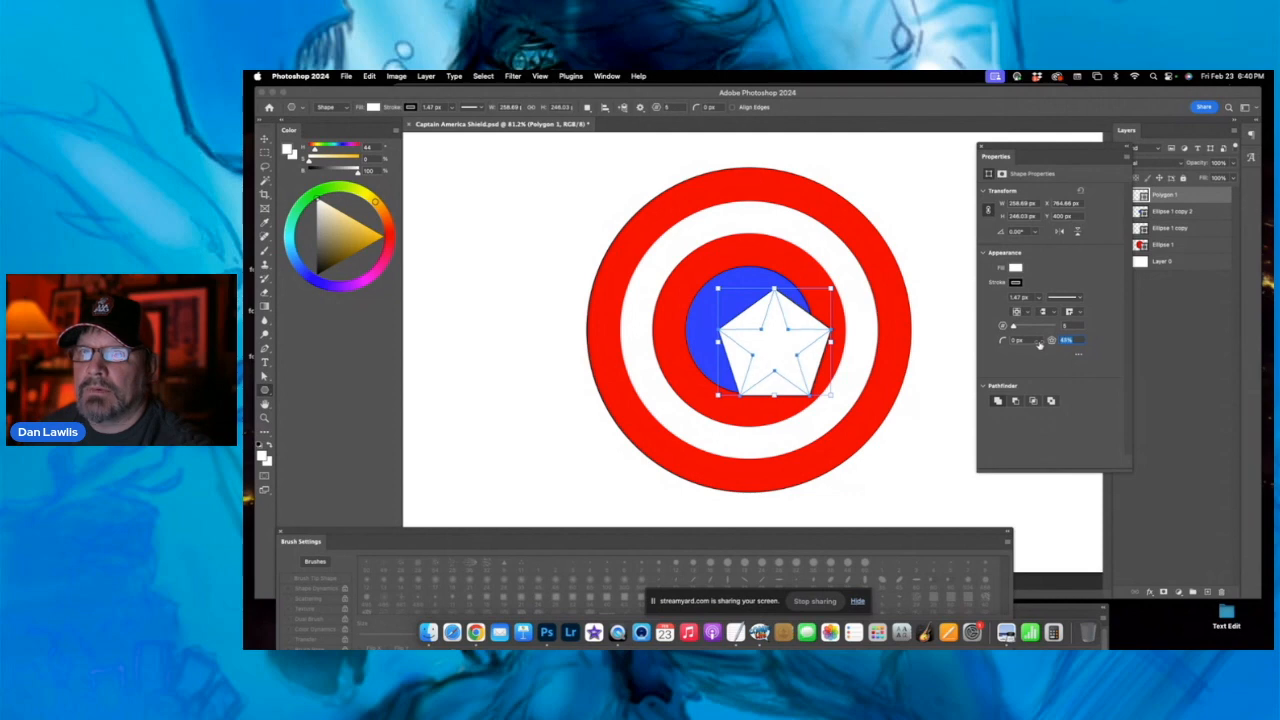
{"action": "left_click_drag", "start_coordinate": [1040, 344], "coordinate": [1042, 341]}
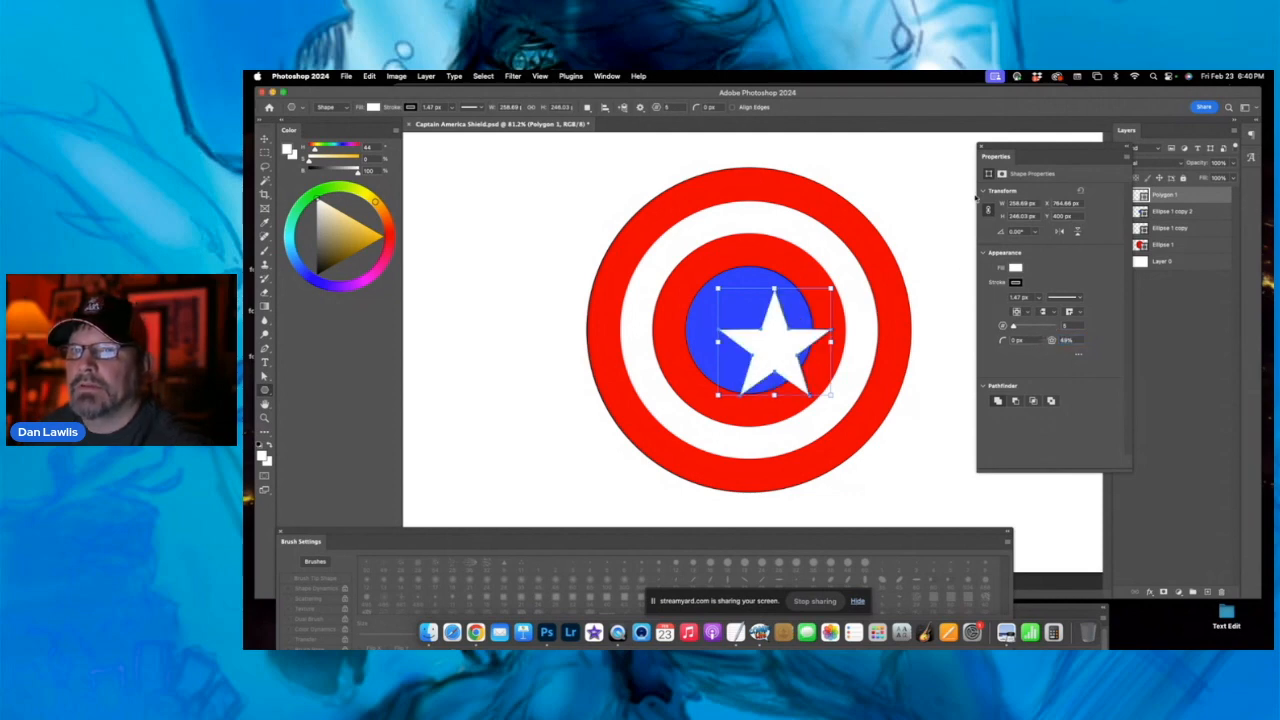
{"action": "left_click_drag", "start_coordinate": [998, 160], "coordinate": [1048, 316]}
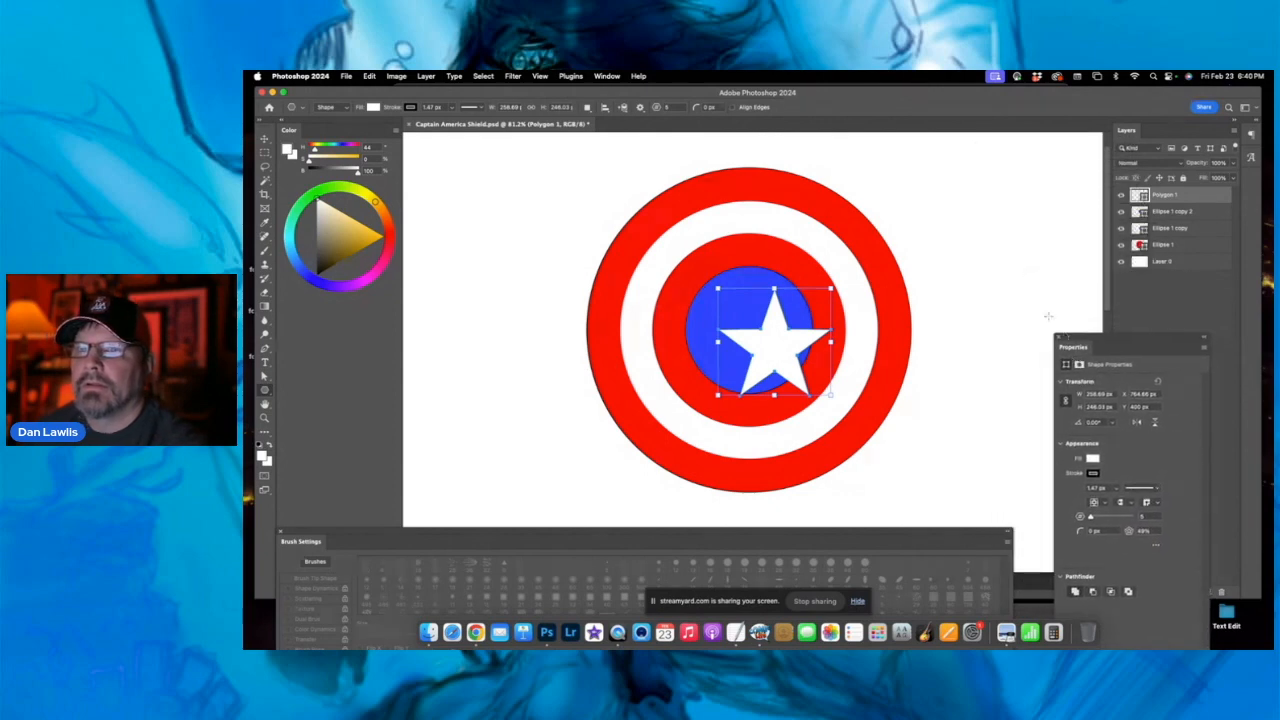
- Centre the white star on the blue circle and scale it up to about 273 px wide so its points reach the circle's edge
{"action": "left_click", "coordinate": [265, 139]}
{"action": "left_click_drag", "start_coordinate": [782, 342], "coordinate": [751, 332]}
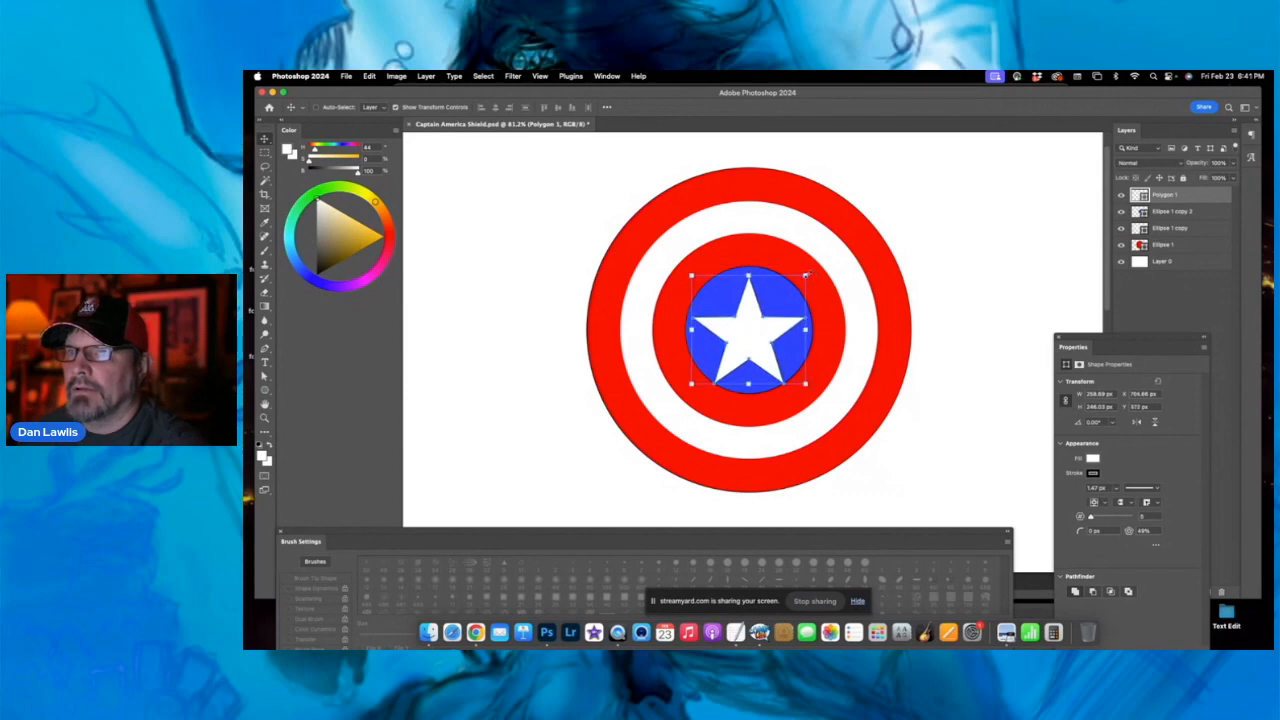
{"action": "left_click_drag", "start_coordinate": [806, 274], "coordinate": [812, 270]}
{"action": "left_click_drag", "start_coordinate": [753, 303], "coordinate": [751, 296]}
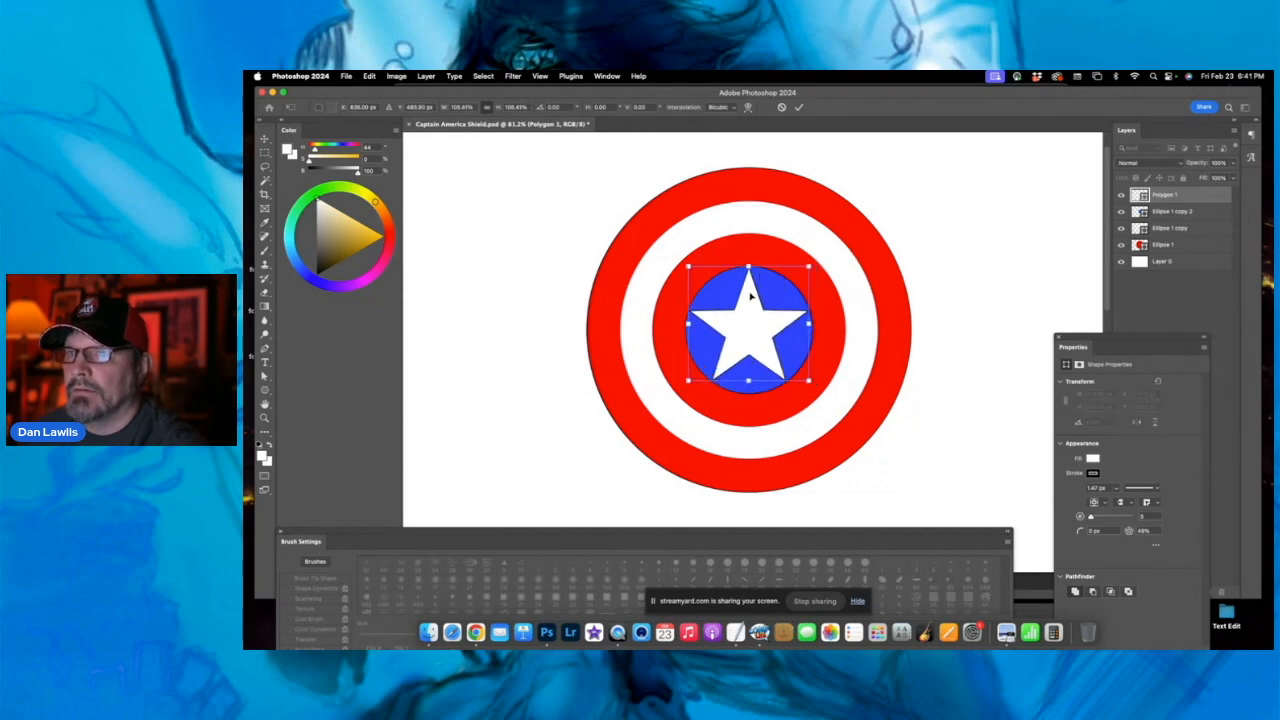
{"action": "key", "text": "Left"}
{"action": "key", "text": "Down"}
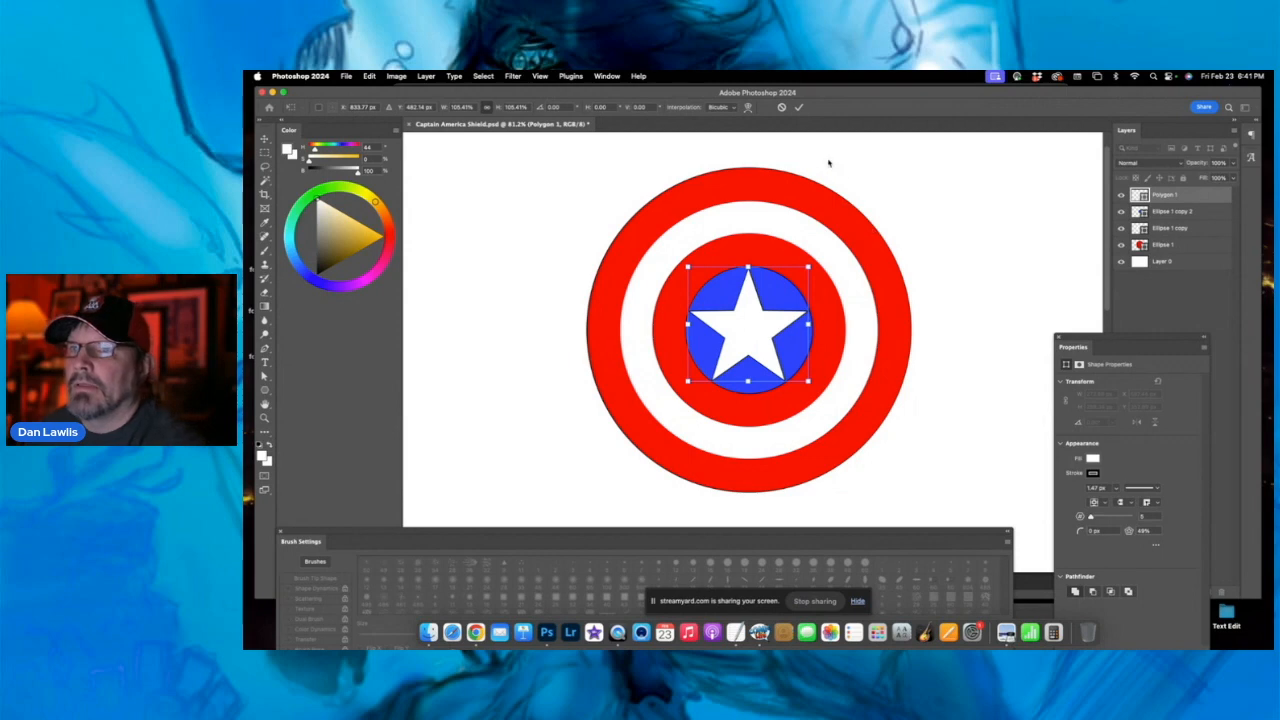
{"action": "left_click", "coordinate": [799, 107]}
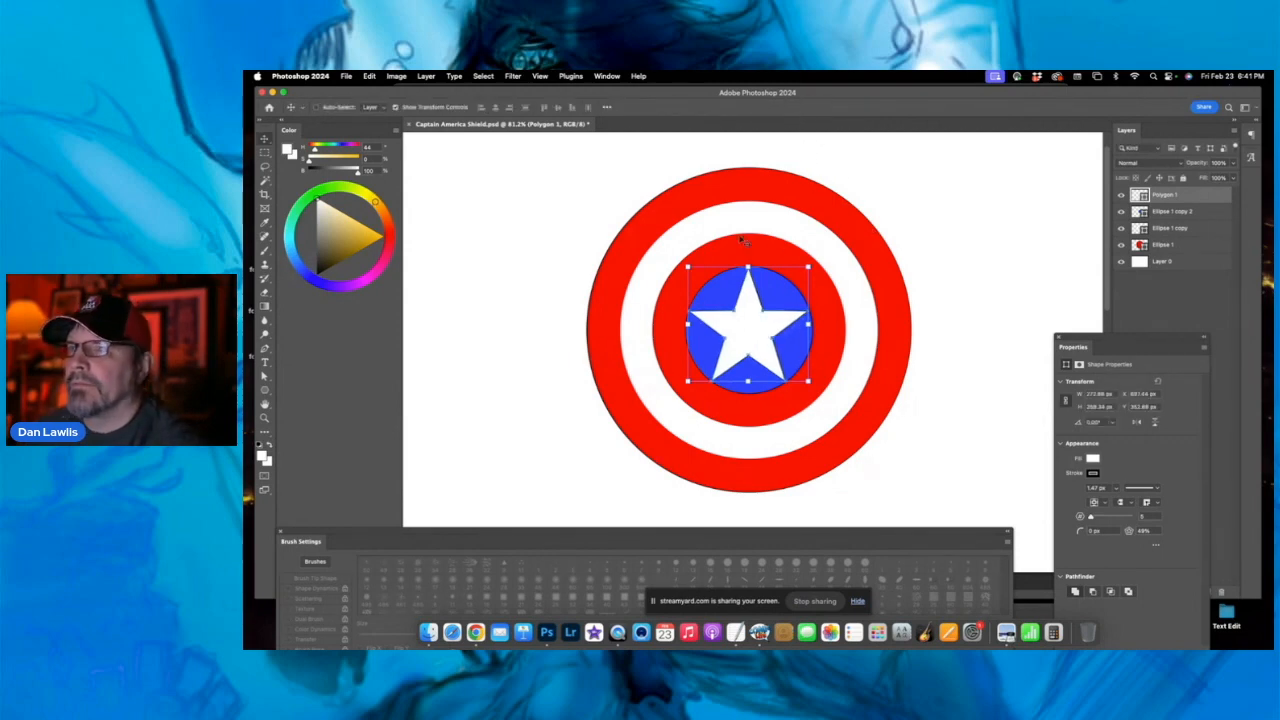
- Add a 1 px black outside Stroke layer style to the white ring, Ellipse 1 copy
{"action": "left_click", "coordinate": [266, 250]}
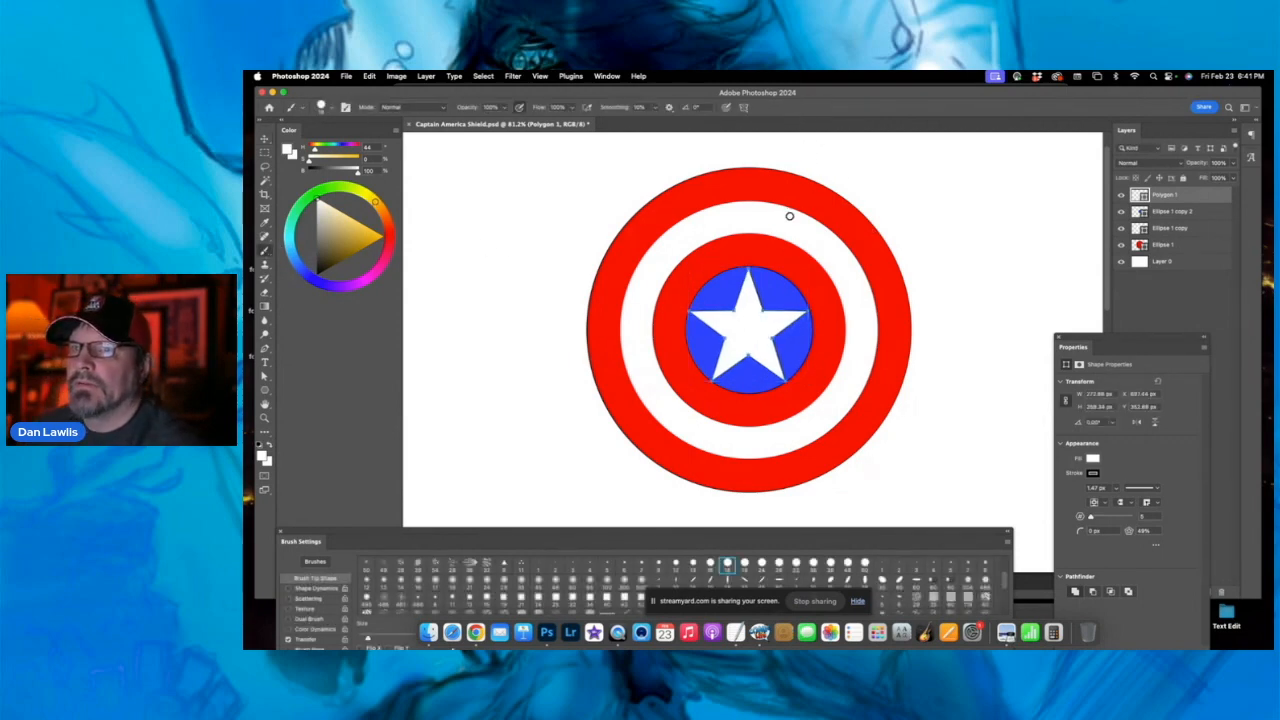
{"action": "left_click", "coordinate": [1121, 212]}
{"action": "left_click", "coordinate": [1121, 212]}
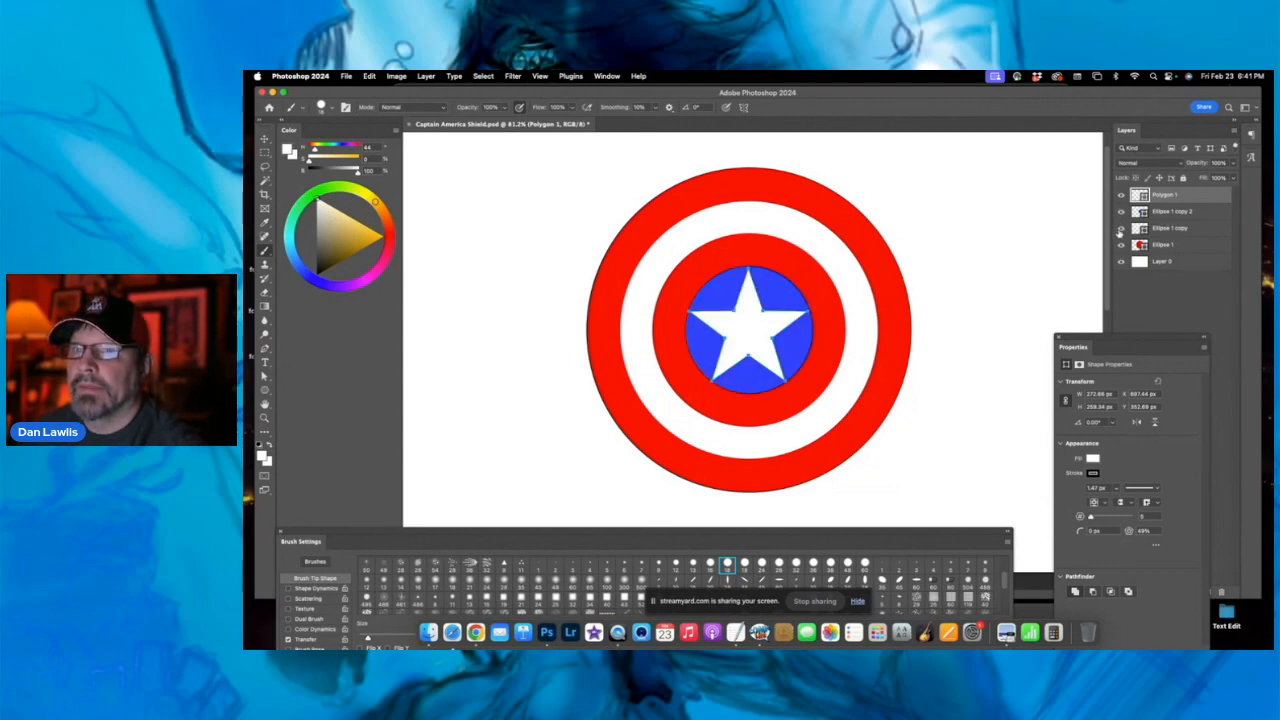
{"action": "left_click", "coordinate": [1121, 228]}
{"action": "left_click", "coordinate": [1121, 229]}
{"action": "left_click", "coordinate": [1196, 231]}
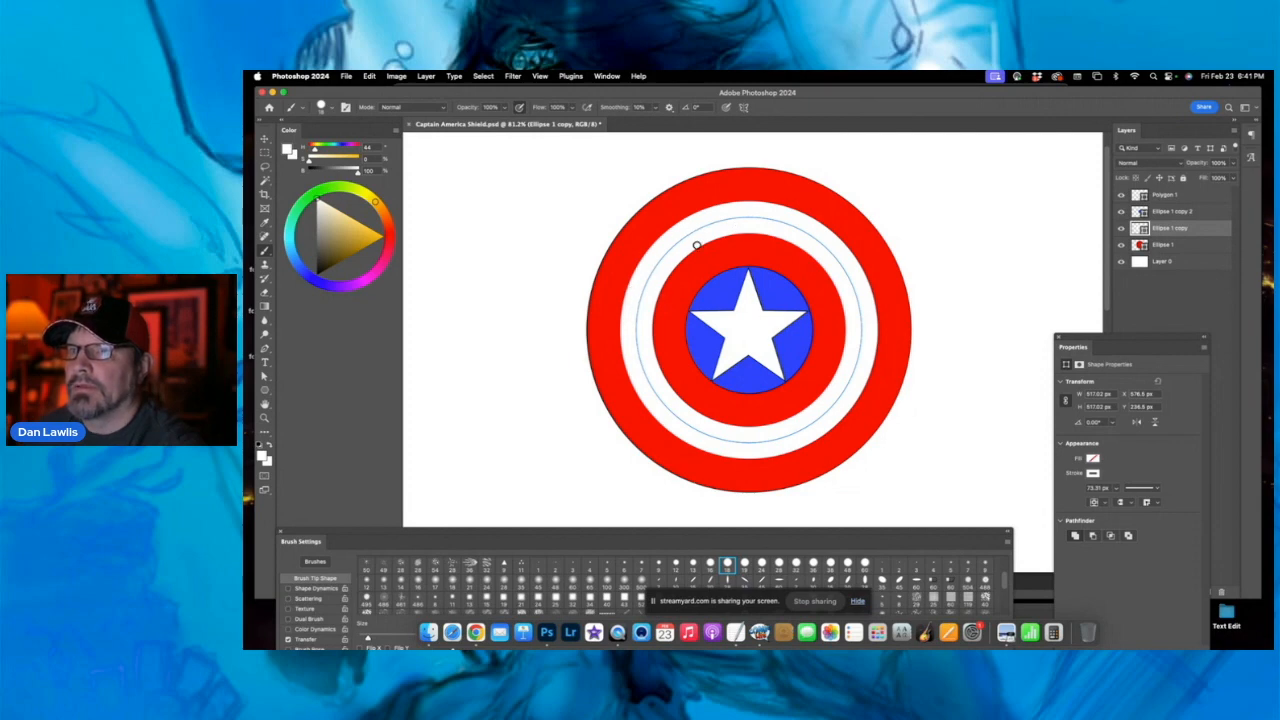
{"action": "left_click", "coordinate": [1206, 233]}
{"action": "left_click", "coordinate": [1206, 233]}
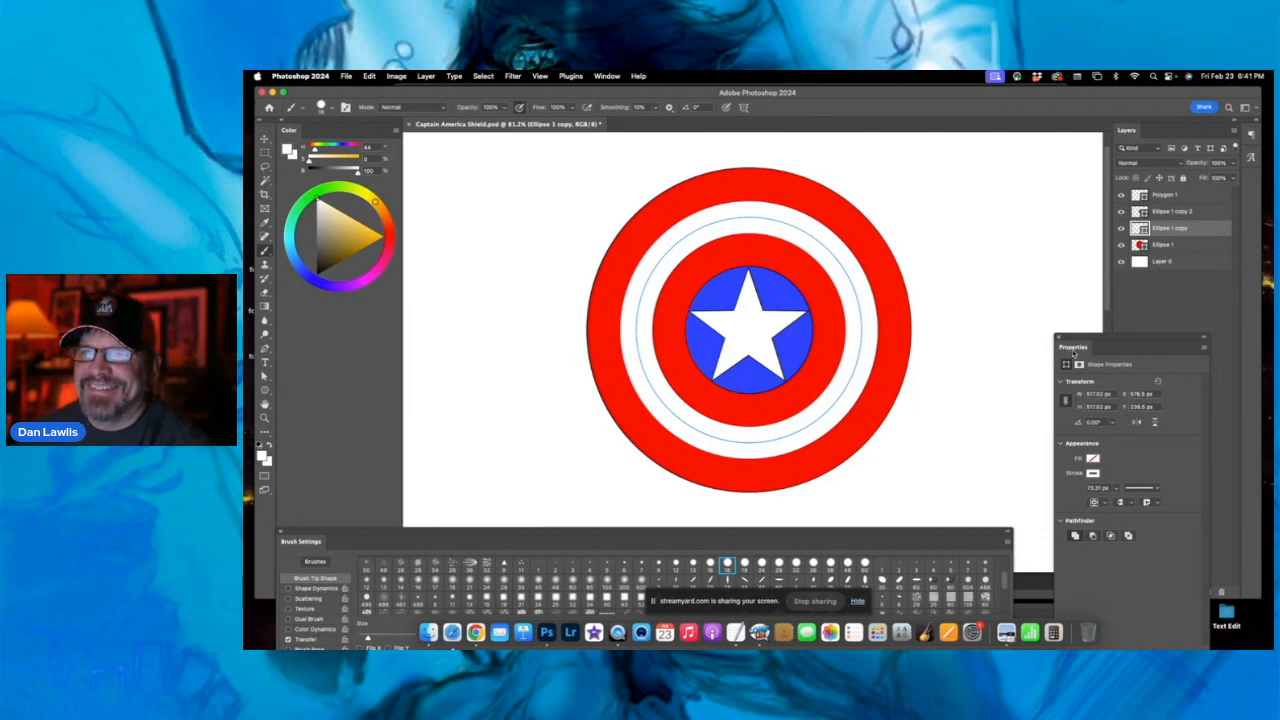
{"action": "left_click_drag", "start_coordinate": [1073, 352], "coordinate": [1075, 344]}
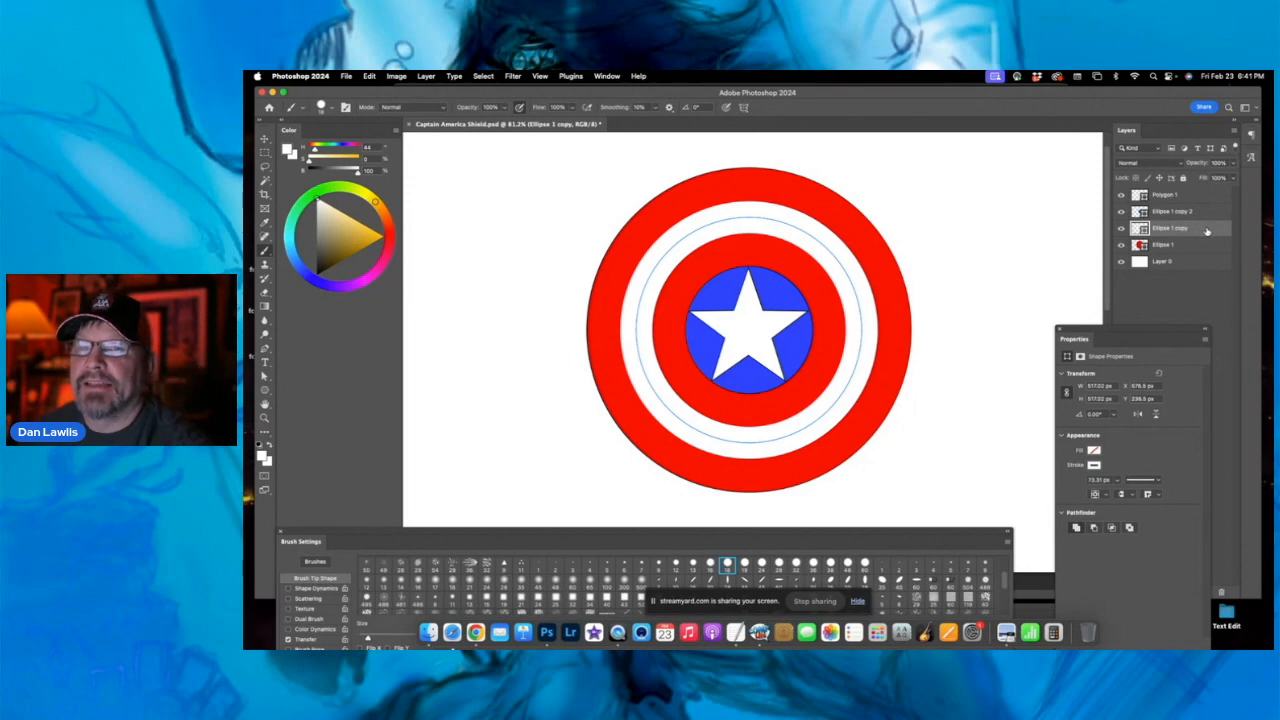
{"action": "double_click", "coordinate": [1207, 232]}
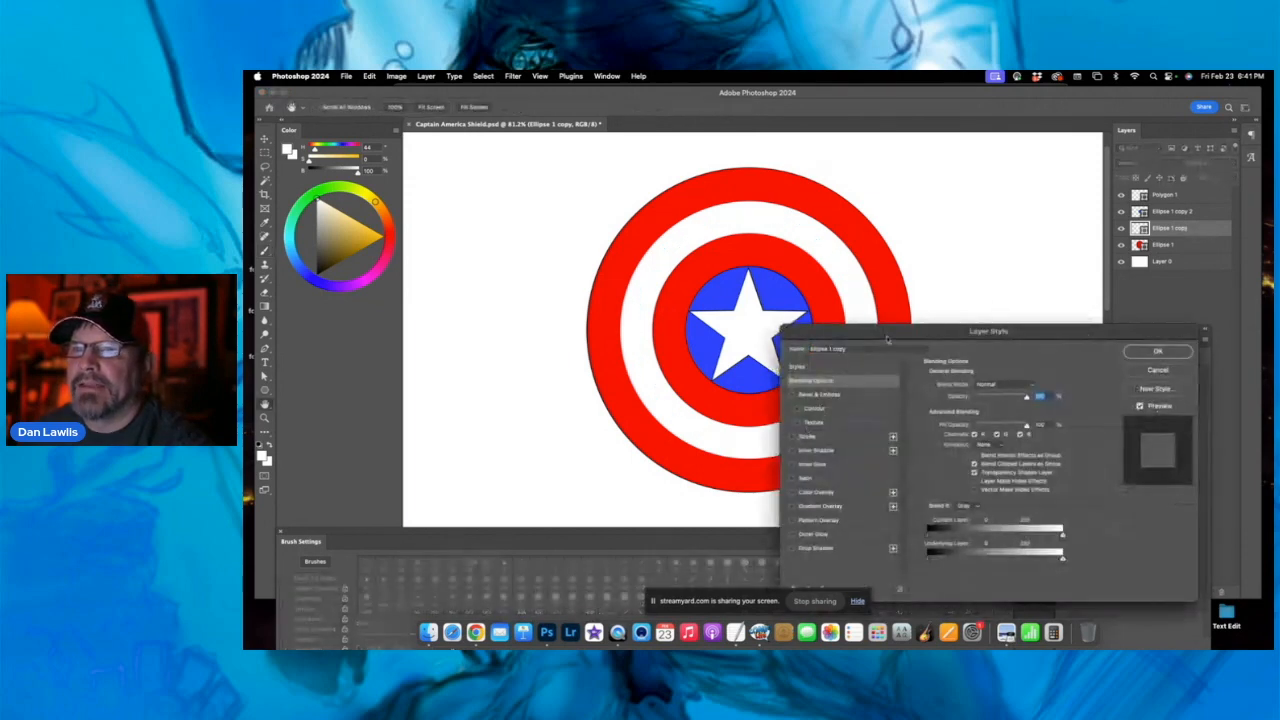
{"action": "left_click_drag", "start_coordinate": [881, 340], "coordinate": [890, 293]}
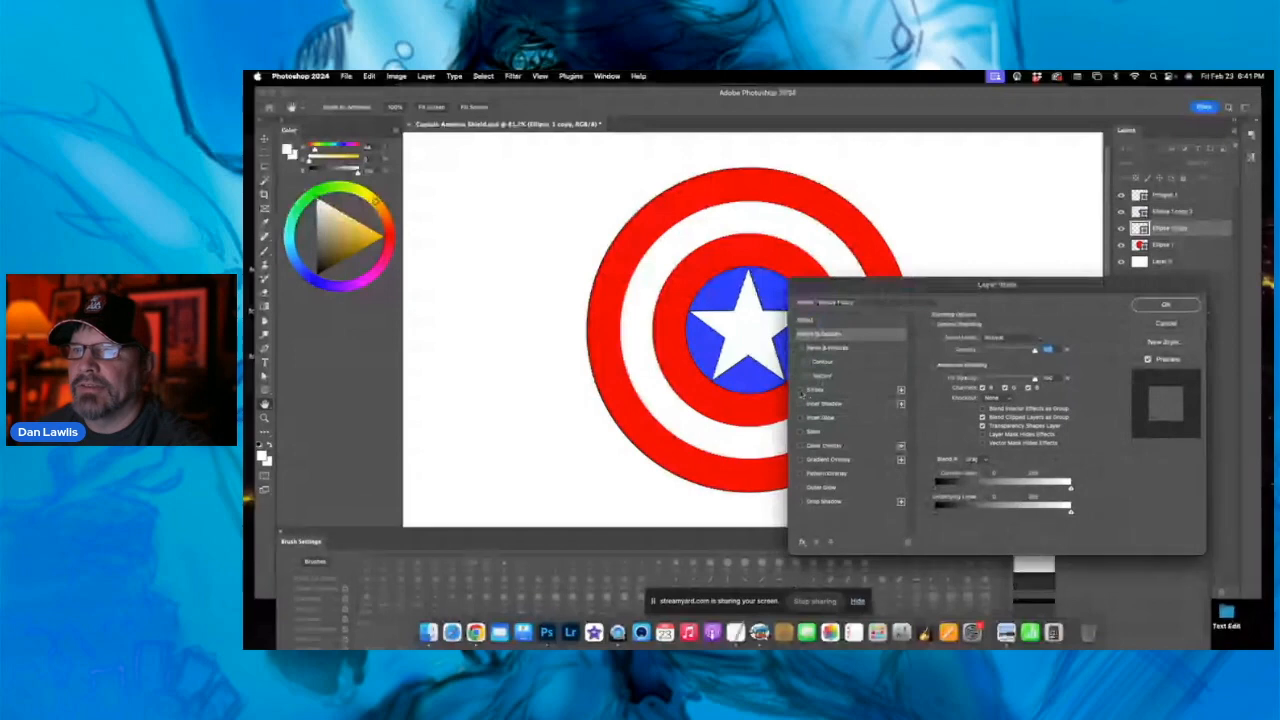
{"action": "left_click", "coordinate": [800, 390]}
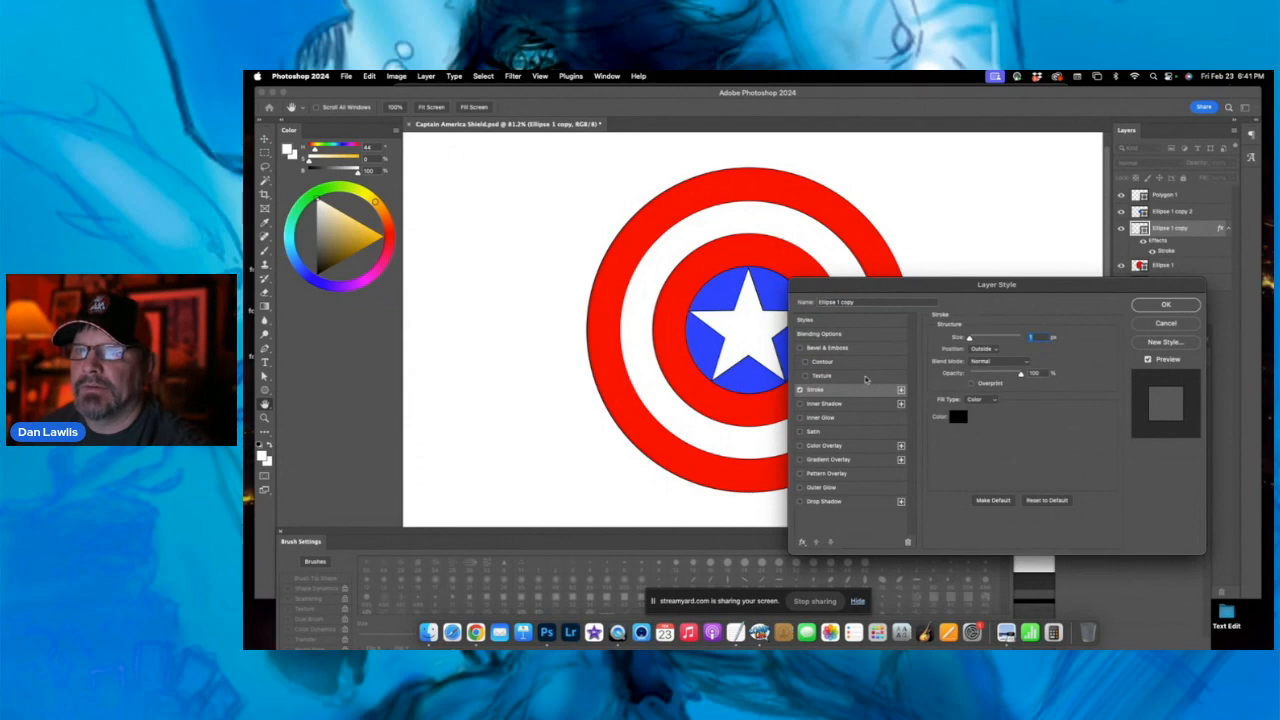
{"action": "left_click", "coordinate": [1163, 305]}
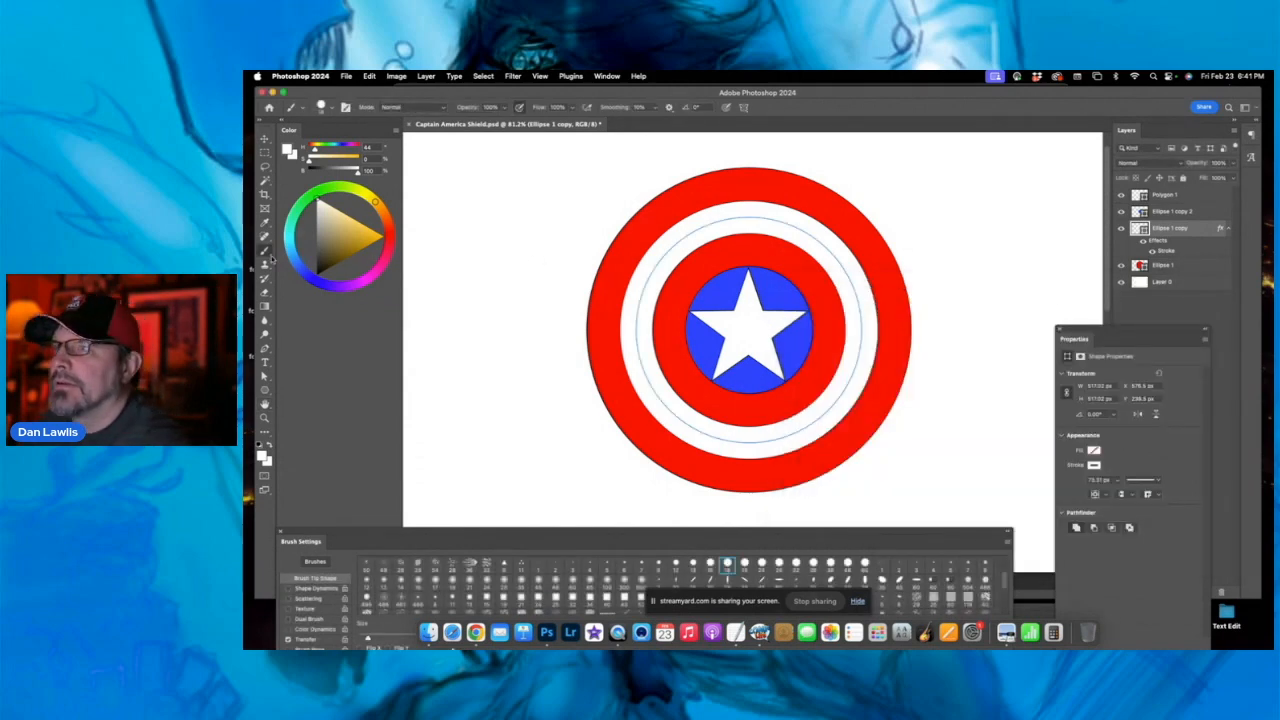
- Group the star and the three circle layers, from Ellipse 1 up to Polygon 1, leaving Layer 0 out
{"action": "left_click", "coordinate": [264, 418]}
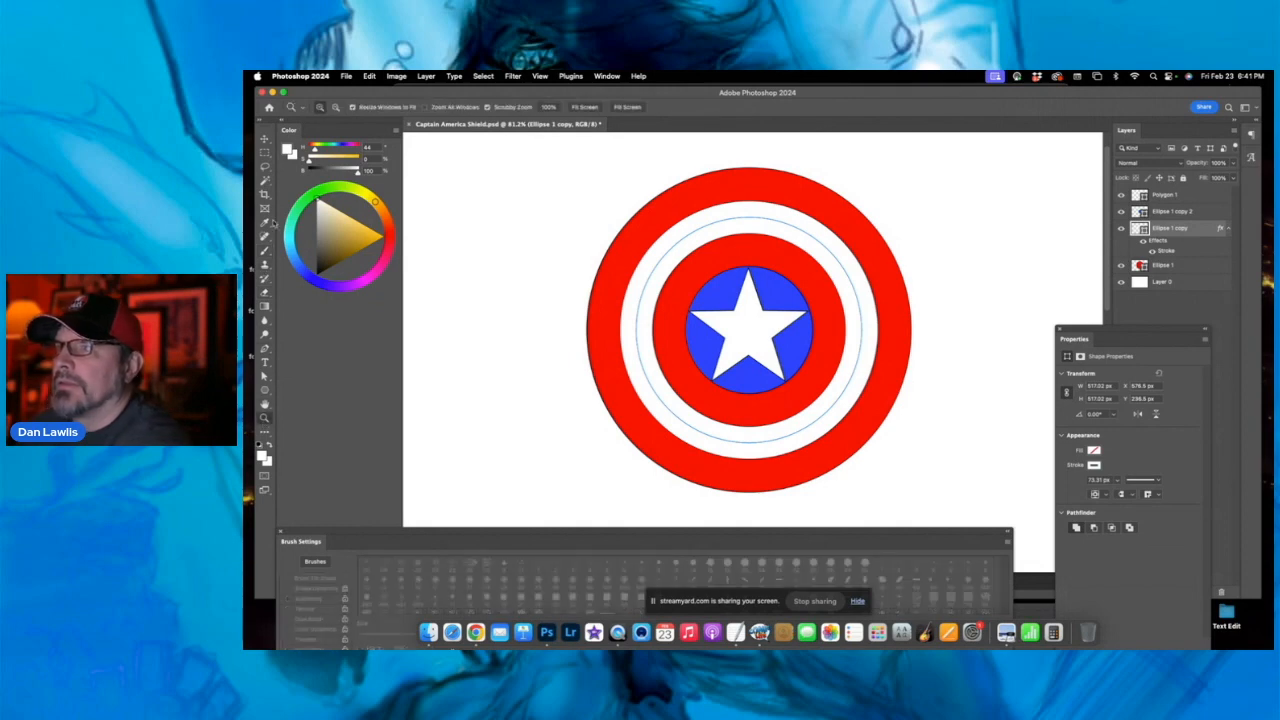
{"action": "left_click", "coordinate": [1172, 283]}
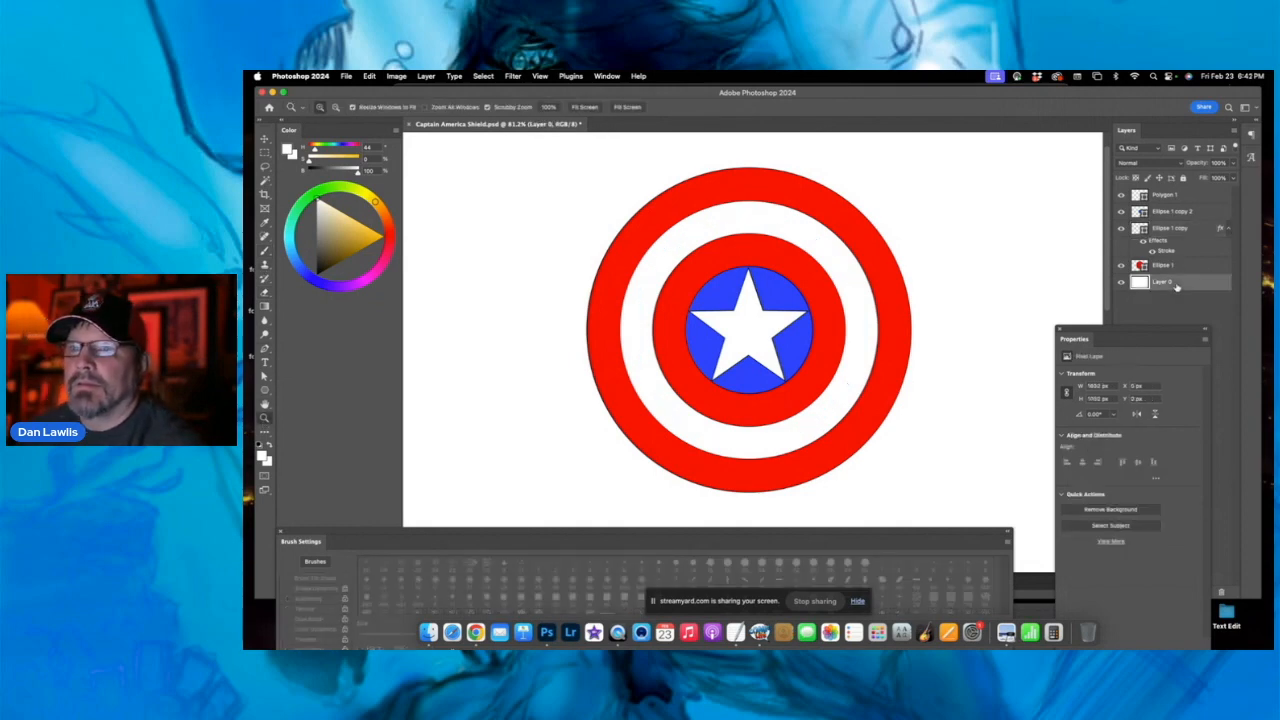
{"action": "left_click_drag", "start_coordinate": [683, 243], "coordinate": [732, 221]}
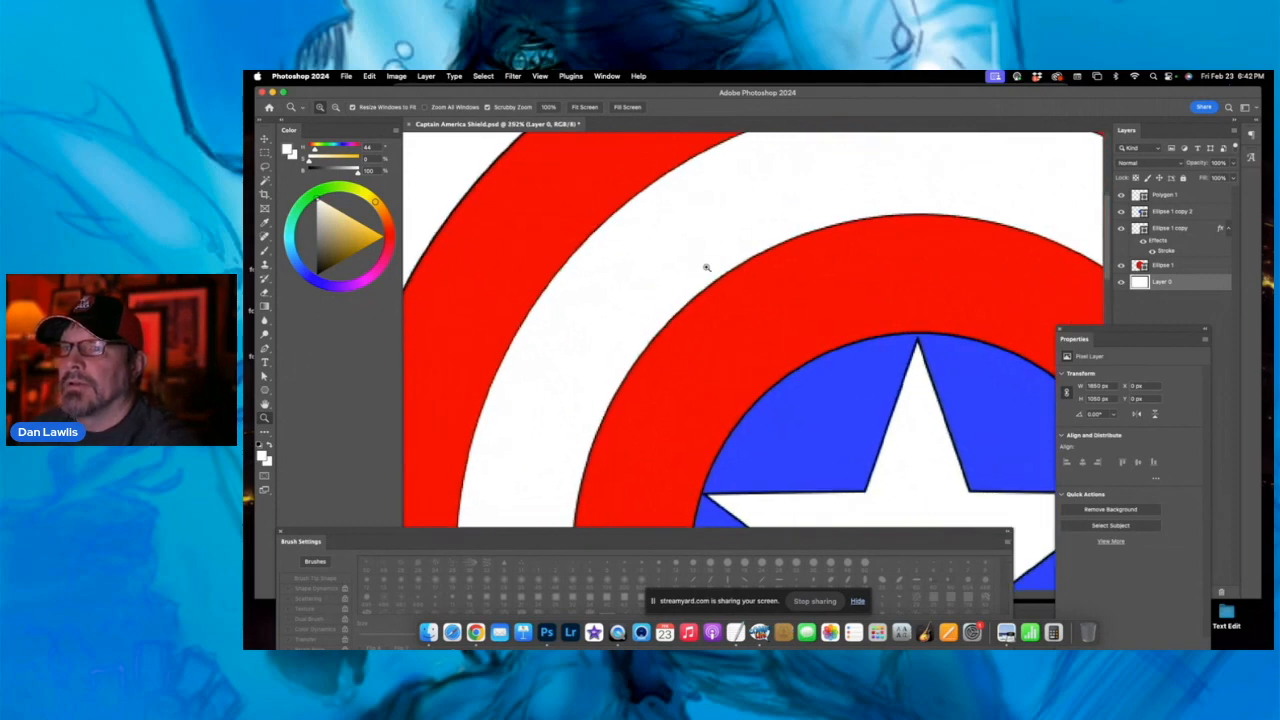
{"action": "left_click_drag", "start_coordinate": [823, 281], "coordinate": [750, 318]}
{"action": "left_click_drag", "start_coordinate": [862, 268], "coordinate": [772, 305]}
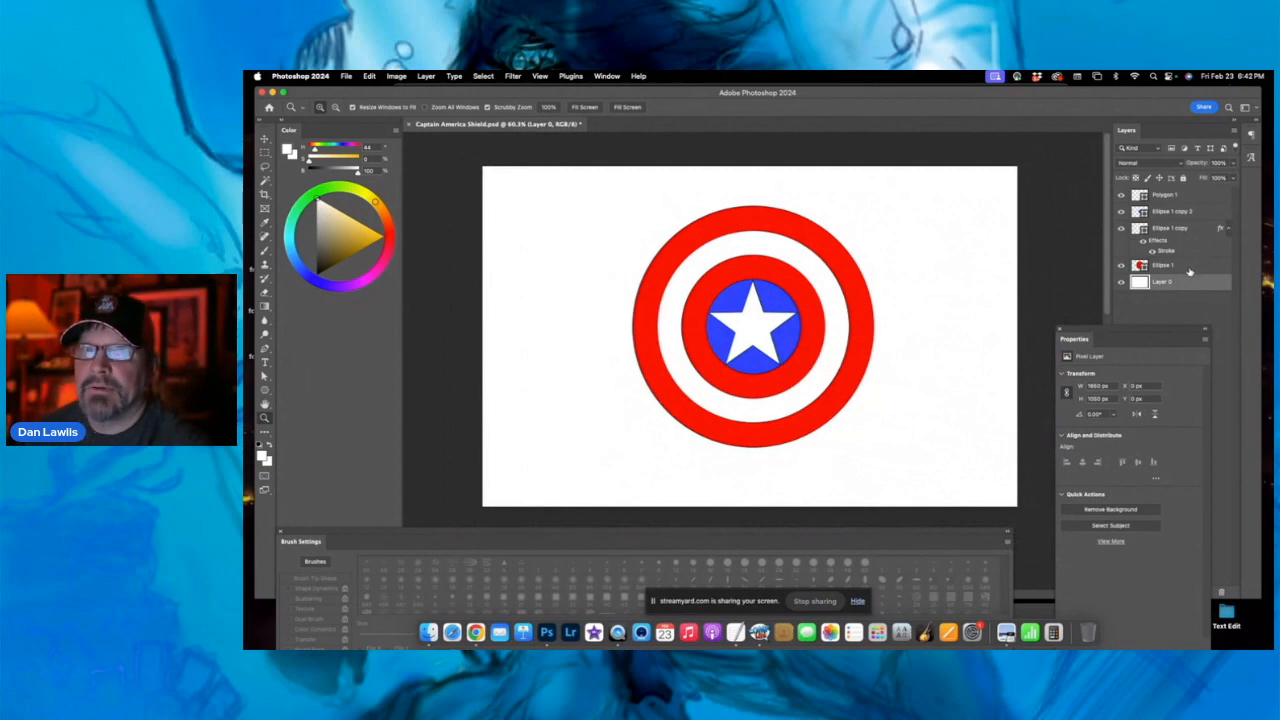
{"action": "left_click", "coordinate": [1193, 268]}
{"action": "left_click", "coordinate": [1195, 197], "text": "shift"}
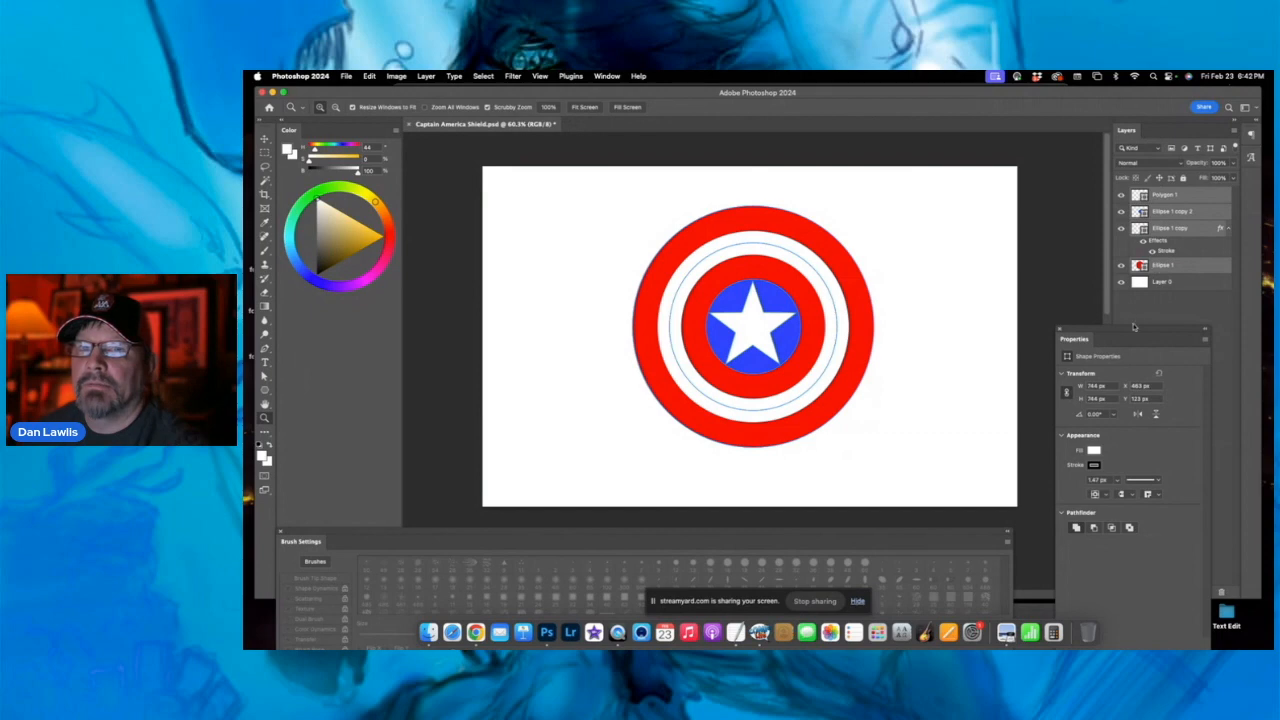
{"action": "left_click_drag", "start_coordinate": [1086, 340], "coordinate": [976, 318]}
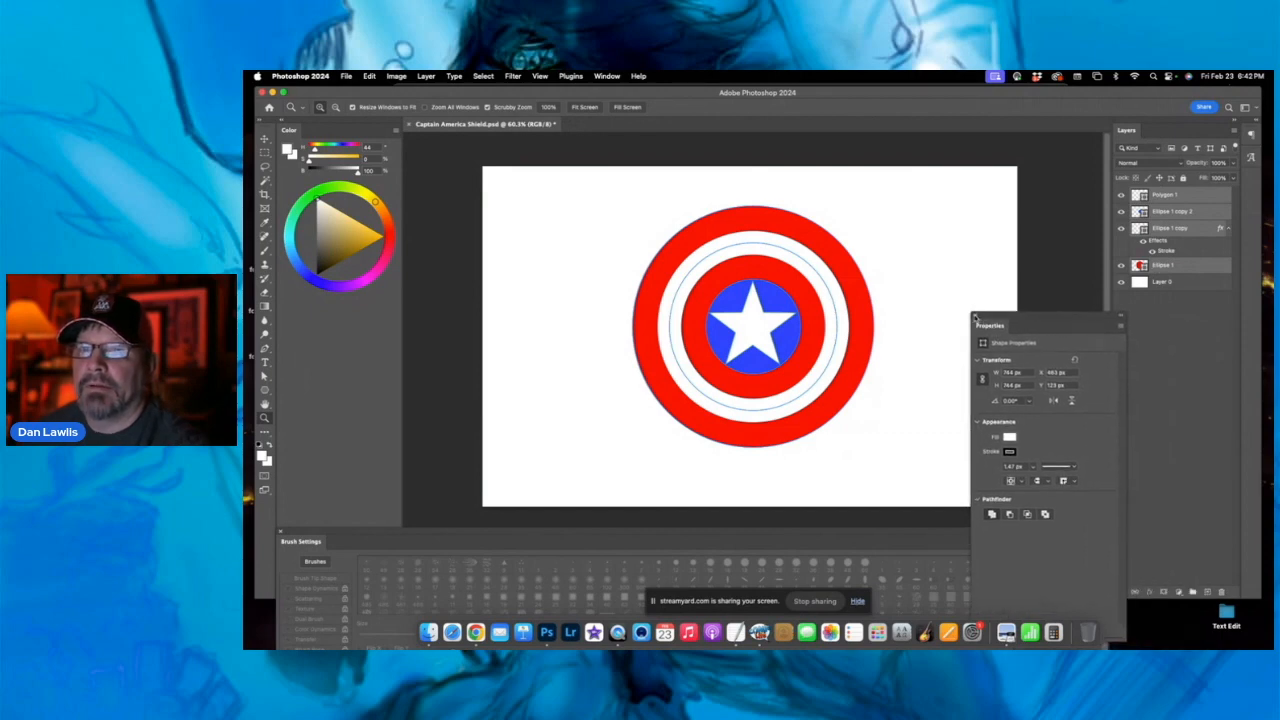
{"action": "left_click", "coordinate": [976, 318]}
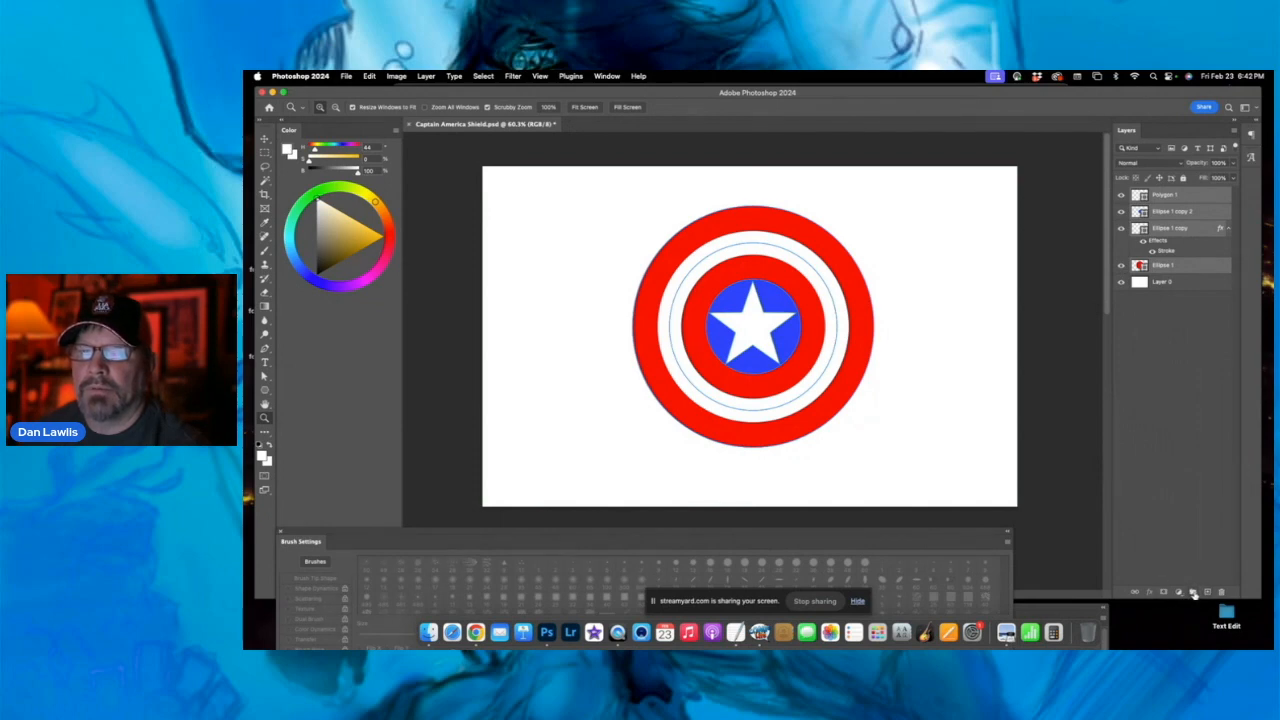
{"action": "left_click", "coordinate": [1193, 592]}
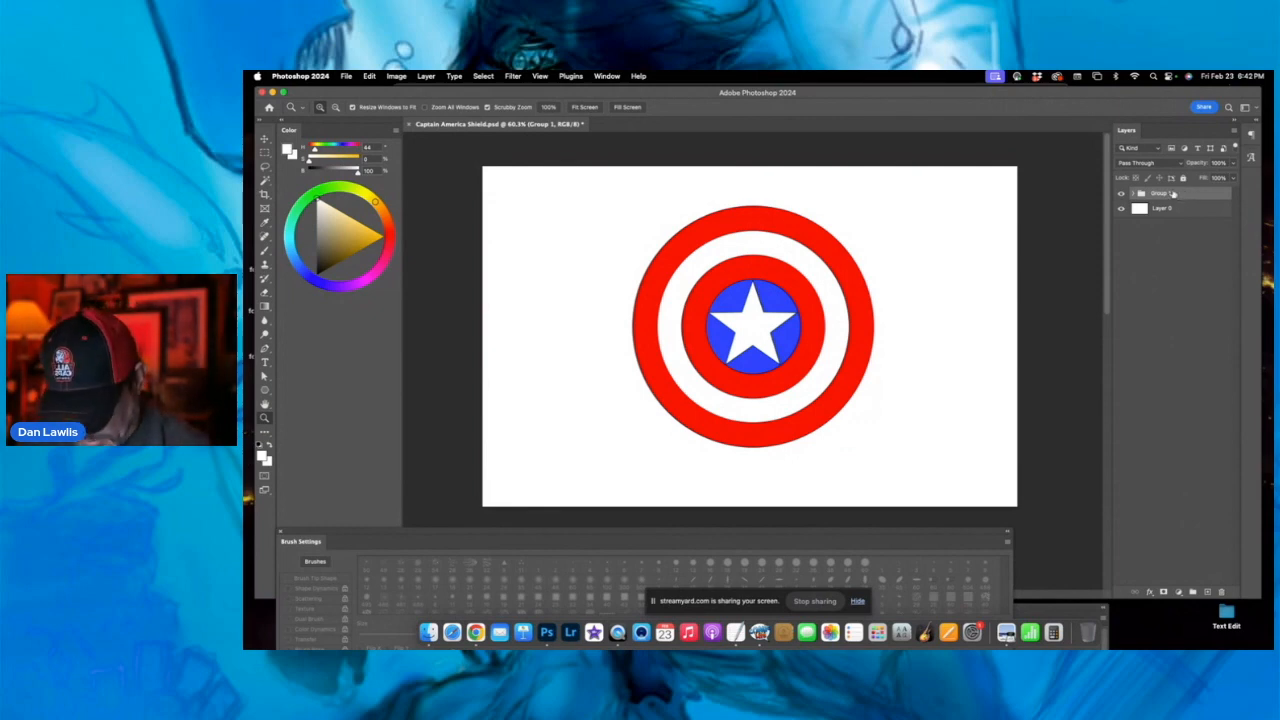
- Duplicate the shield group and hide the original group
{"action": "key", "text": "super+j"}
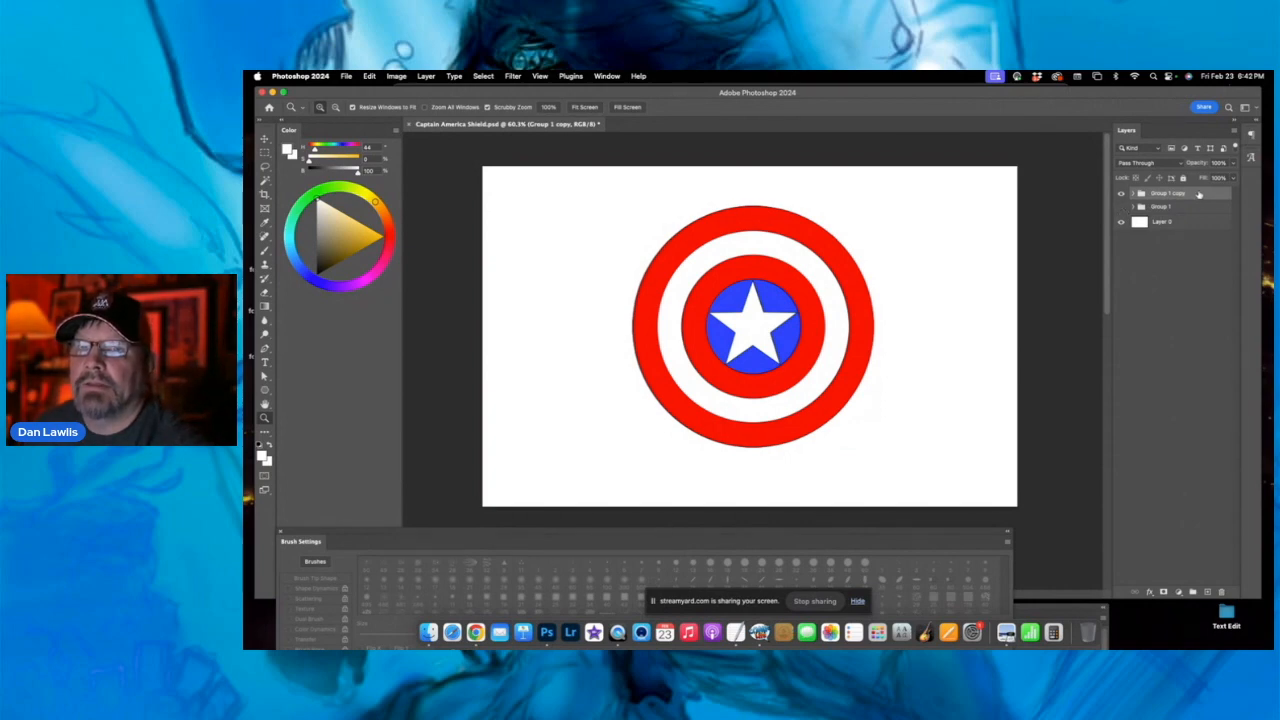
{"action": "left_click", "coordinate": [1133, 193]}
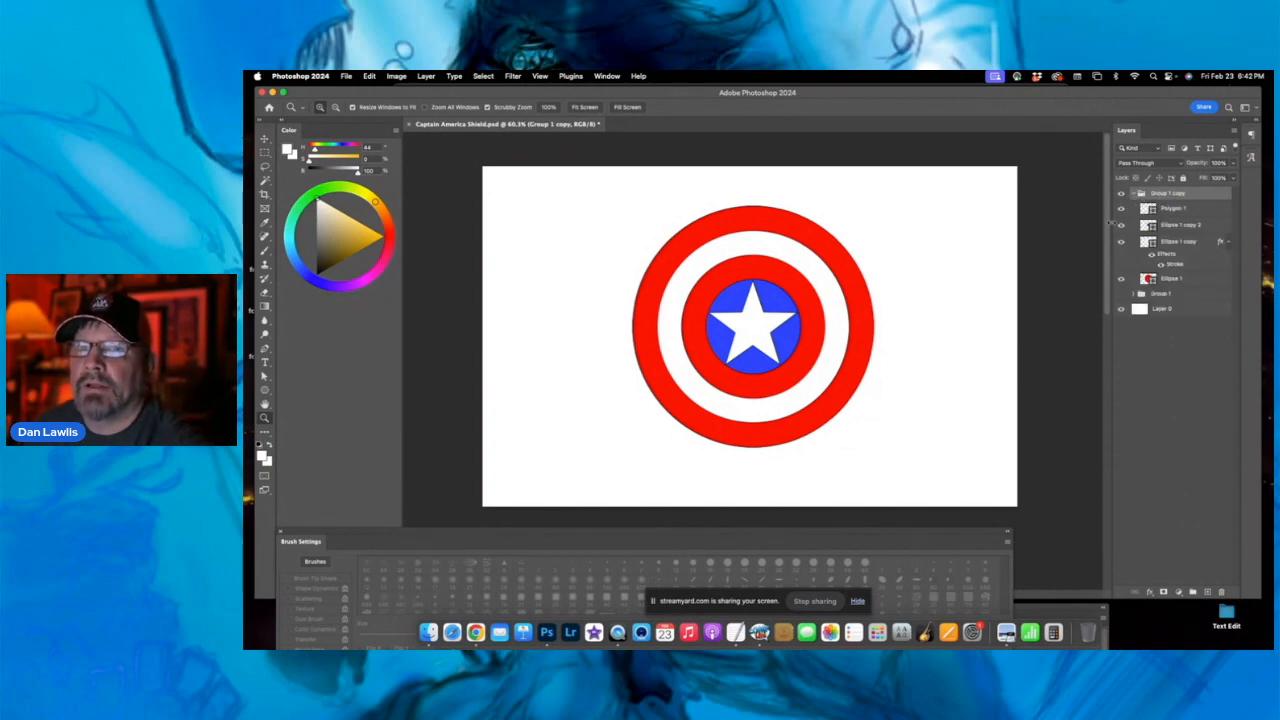
{"action": "left_click", "coordinate": [1133, 193]}
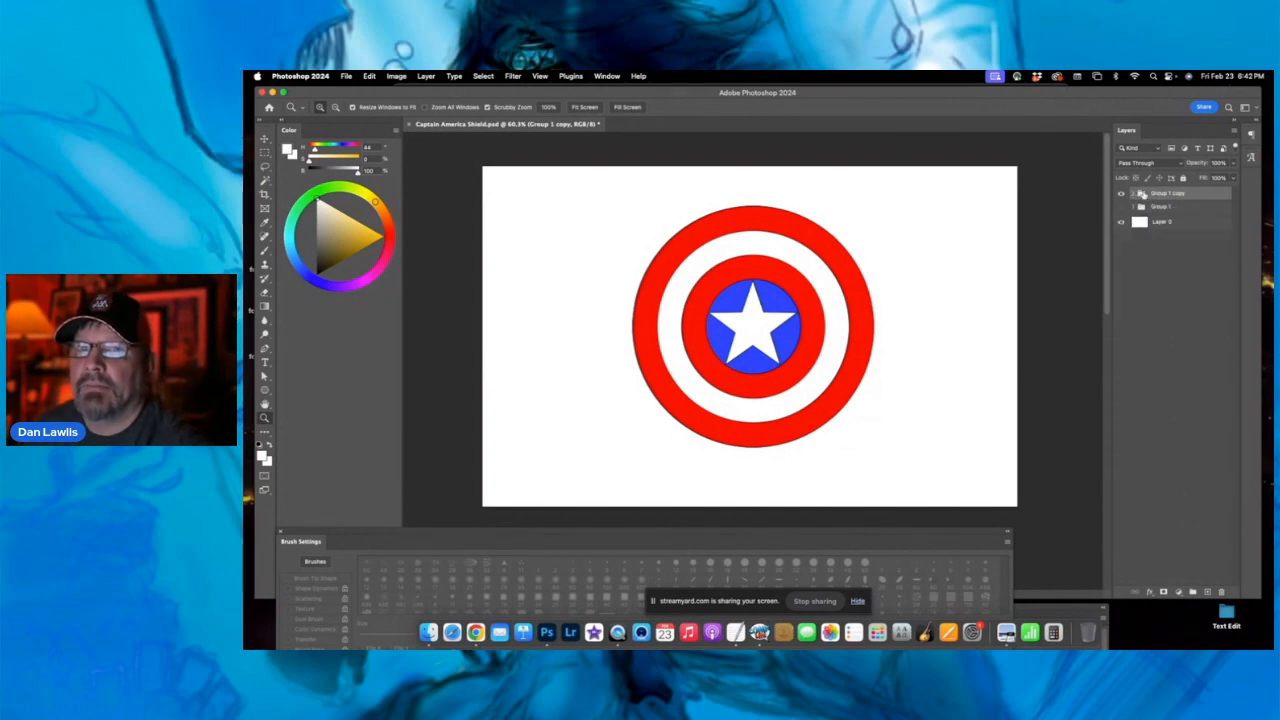
- Merge the duplicated shield group into a single layer and scale it up uniformly to about 118%
{"action": "left_click", "coordinate": [1234, 133]}
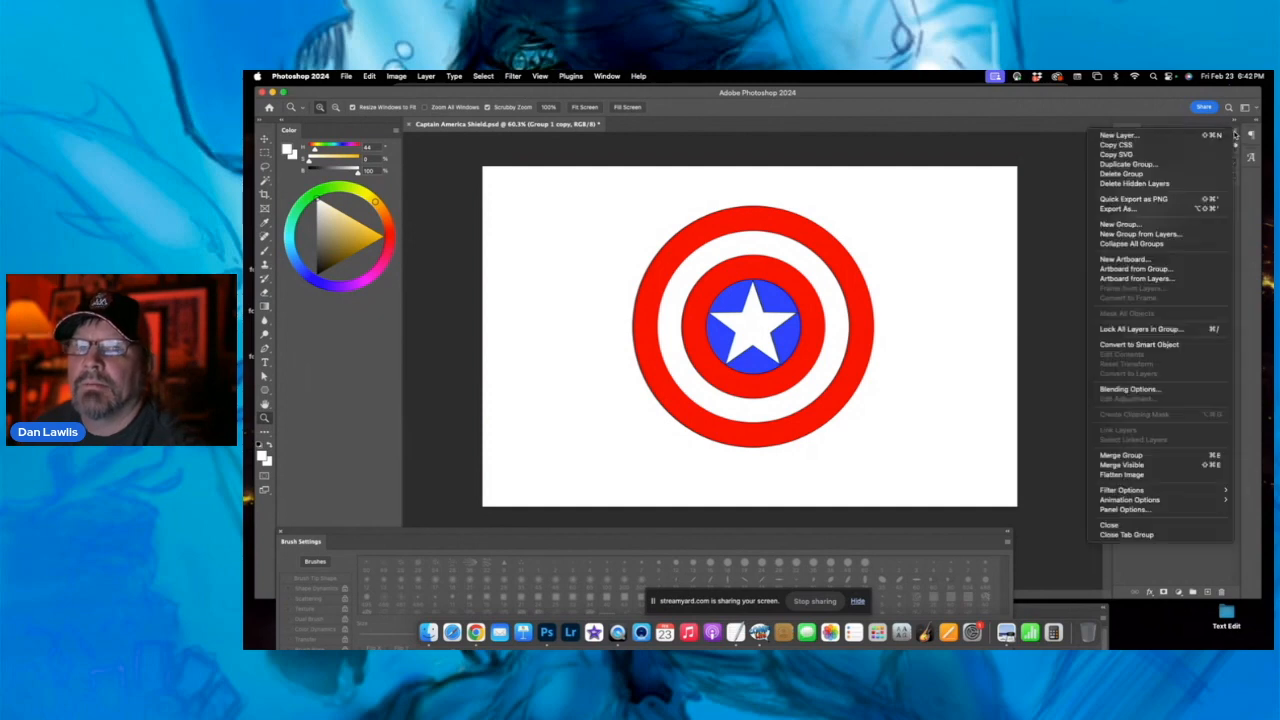
{"action": "left_click", "coordinate": [1148, 455]}
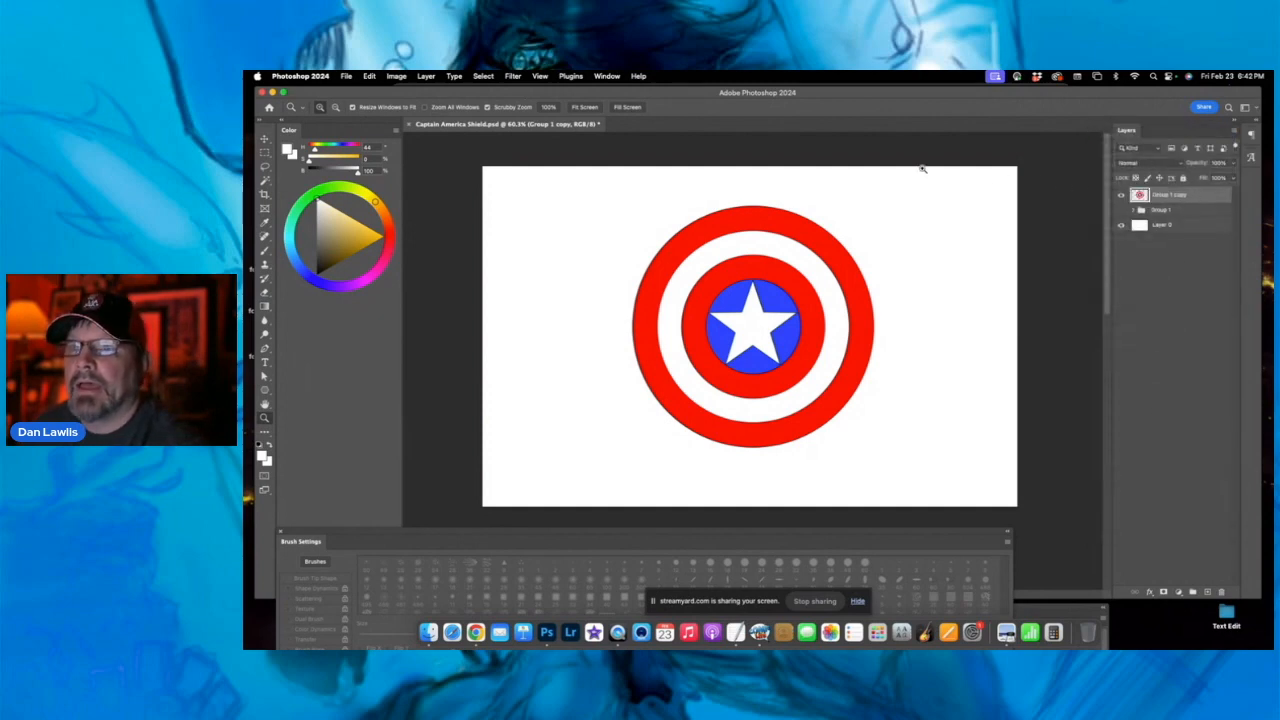
{"action": "left_click", "coordinate": [265, 138]}
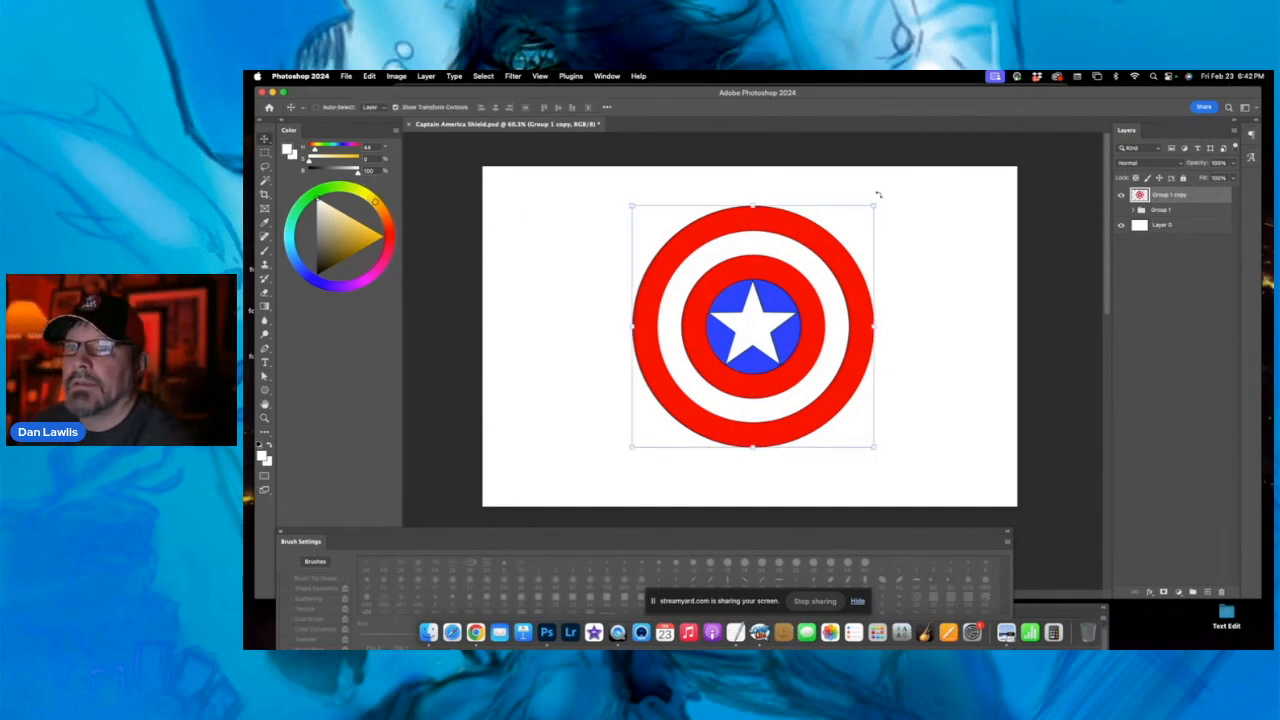
{"action": "left_click_drag", "start_coordinate": [873, 205], "coordinate": [837, 251]}
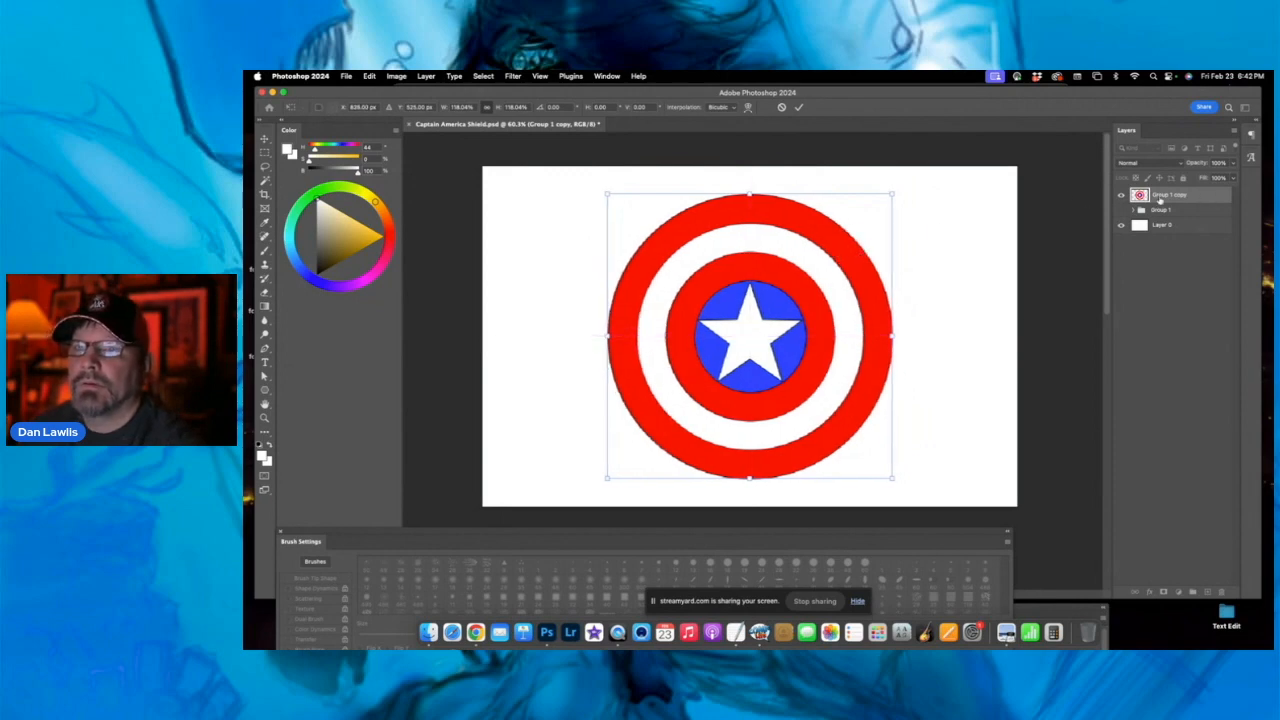
{"action": "left_click", "coordinate": [799, 107]}
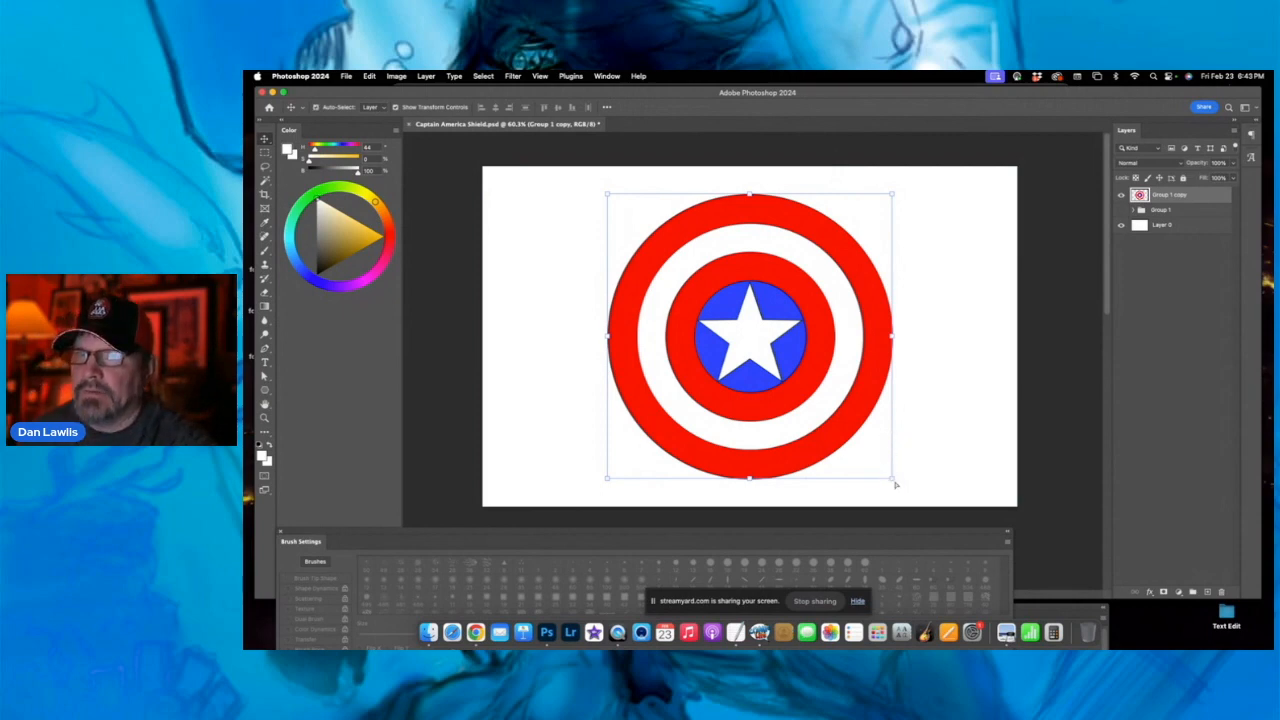
- Distort the shield by spreading its lower corners outward past the canvas sides and lowering its upper edge to about 57% height
{"action": "left_click_drag", "start_coordinate": [892, 481], "coordinate": [1008, 477]}
{"action": "left_click_drag", "start_coordinate": [605, 483], "coordinate": [451, 488]}
{"action": "left_click_drag", "start_coordinate": [1008, 480], "coordinate": [1043, 479]}
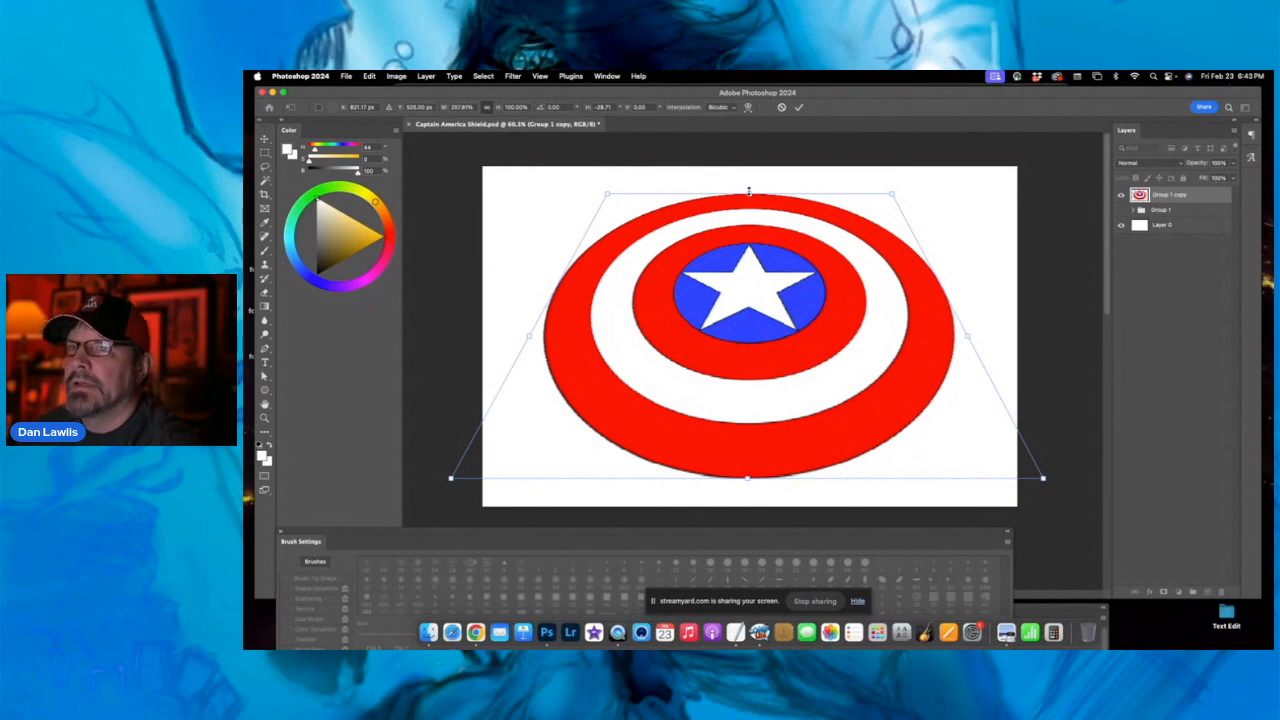
{"action": "left_click_drag", "start_coordinate": [748, 190], "coordinate": [748, 308]}
{"action": "left_click_drag", "start_coordinate": [749, 314], "coordinate": [749, 315]}
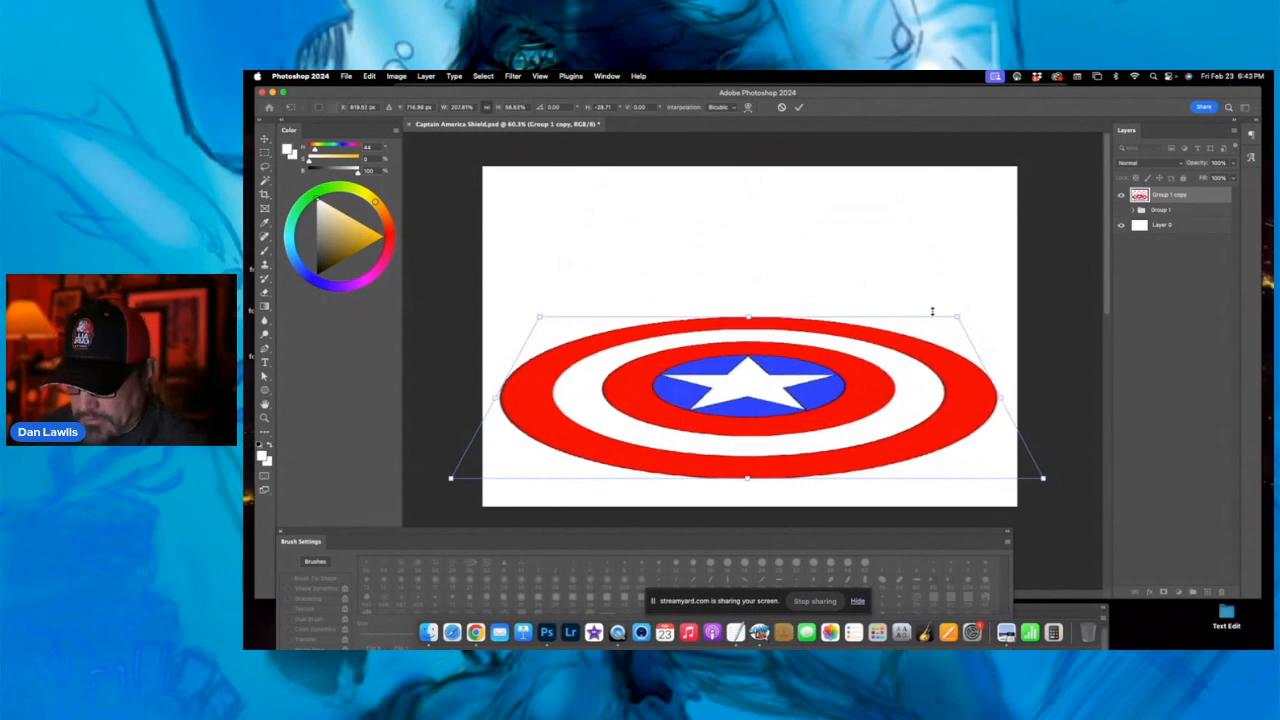
- Pull the distorted shield's two upper corners inward to strengthen the perspective
{"action": "left_click_drag", "start_coordinate": [957, 319], "coordinate": [893, 317]}
{"action": "left_click_drag", "start_coordinate": [540, 318], "coordinate": [602, 317]}
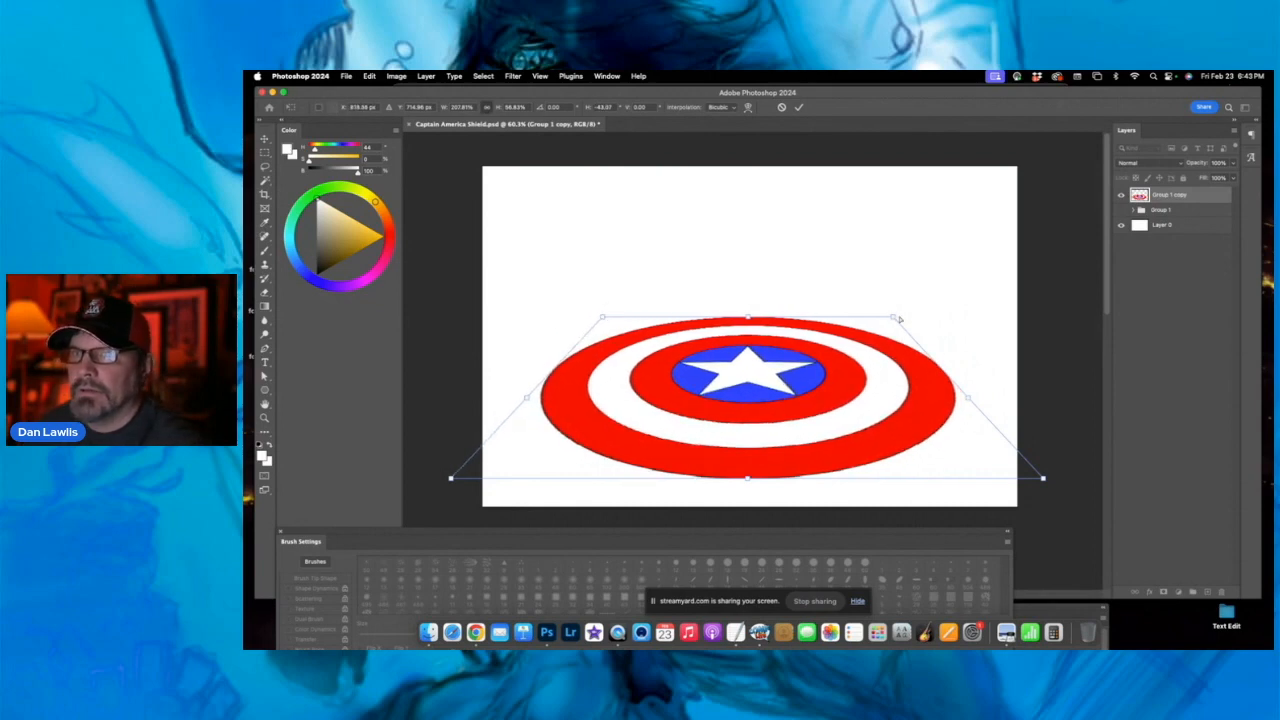
{"action": "left_click_drag", "start_coordinate": [895, 318], "coordinate": [870, 317]}
{"action": "left_click_drag", "start_coordinate": [604, 318], "coordinate": [618, 317]}
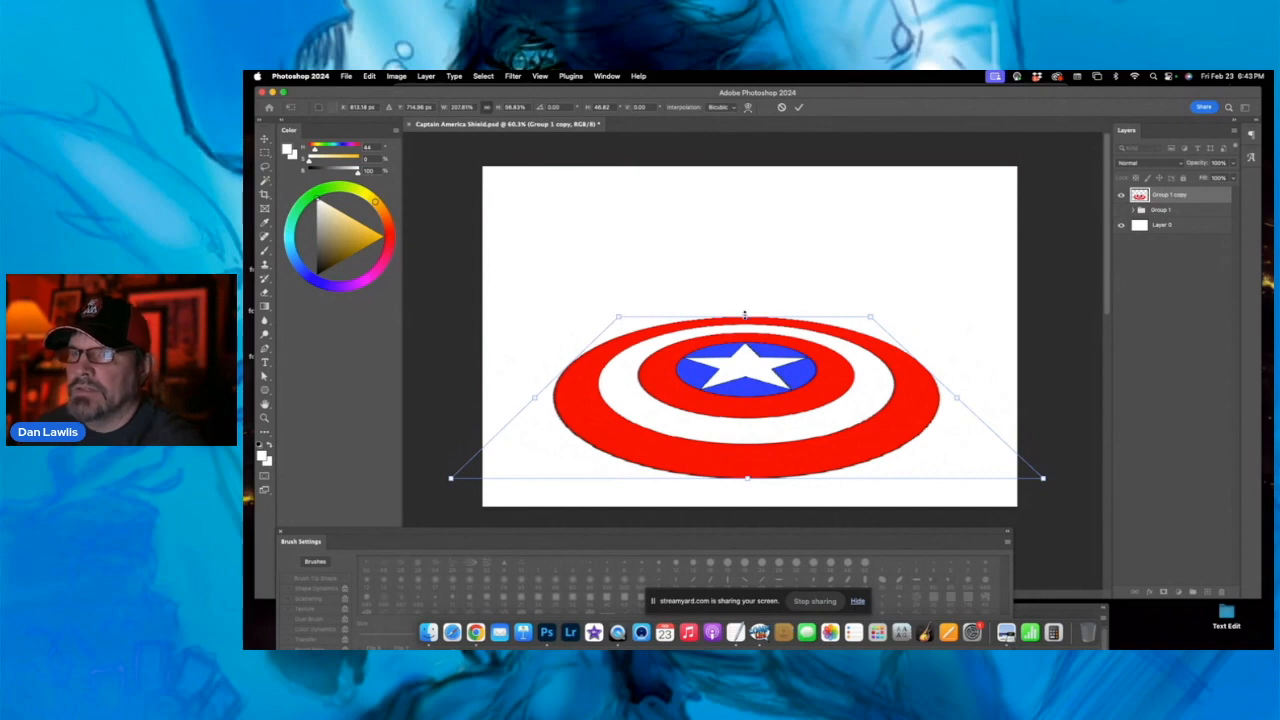
- Flatten the shield further to about 41% height, narrowing and evening out its upper corners, and apply the transform
{"action": "left_click_drag", "start_coordinate": [744, 316], "coordinate": [744, 341]}
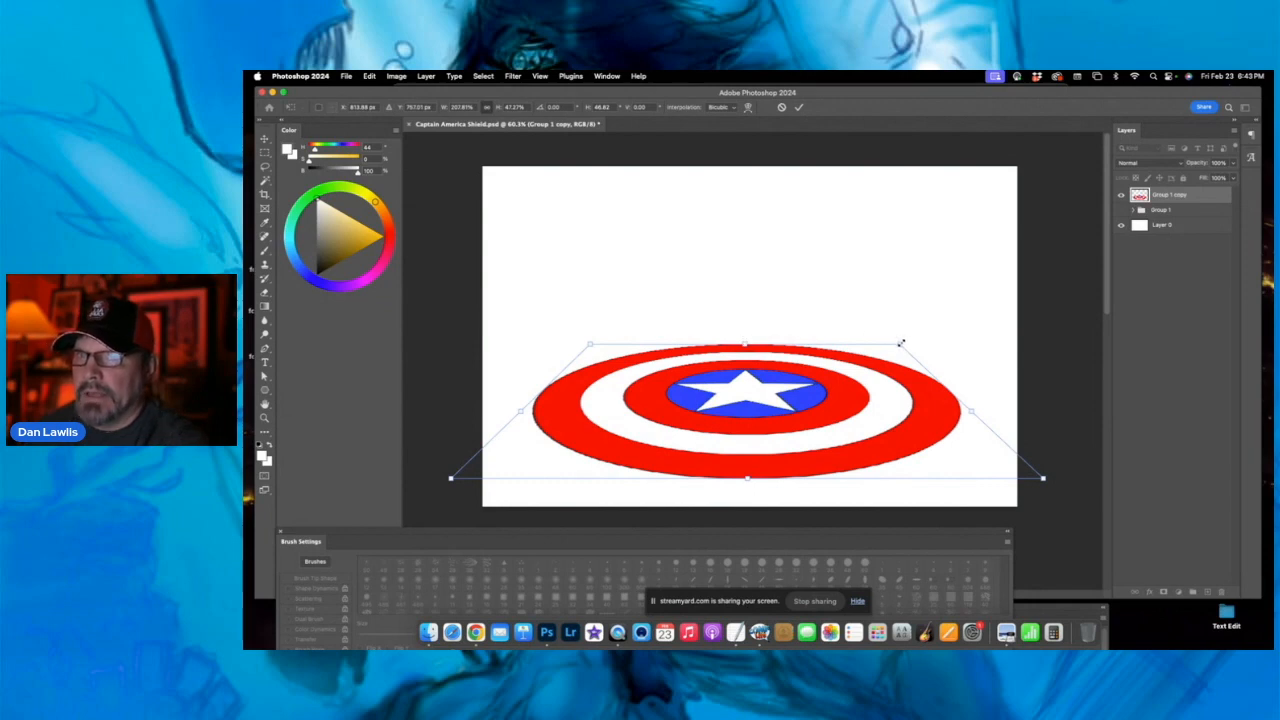
{"action": "left_click_drag", "start_coordinate": [899, 345], "coordinate": [880, 344]}
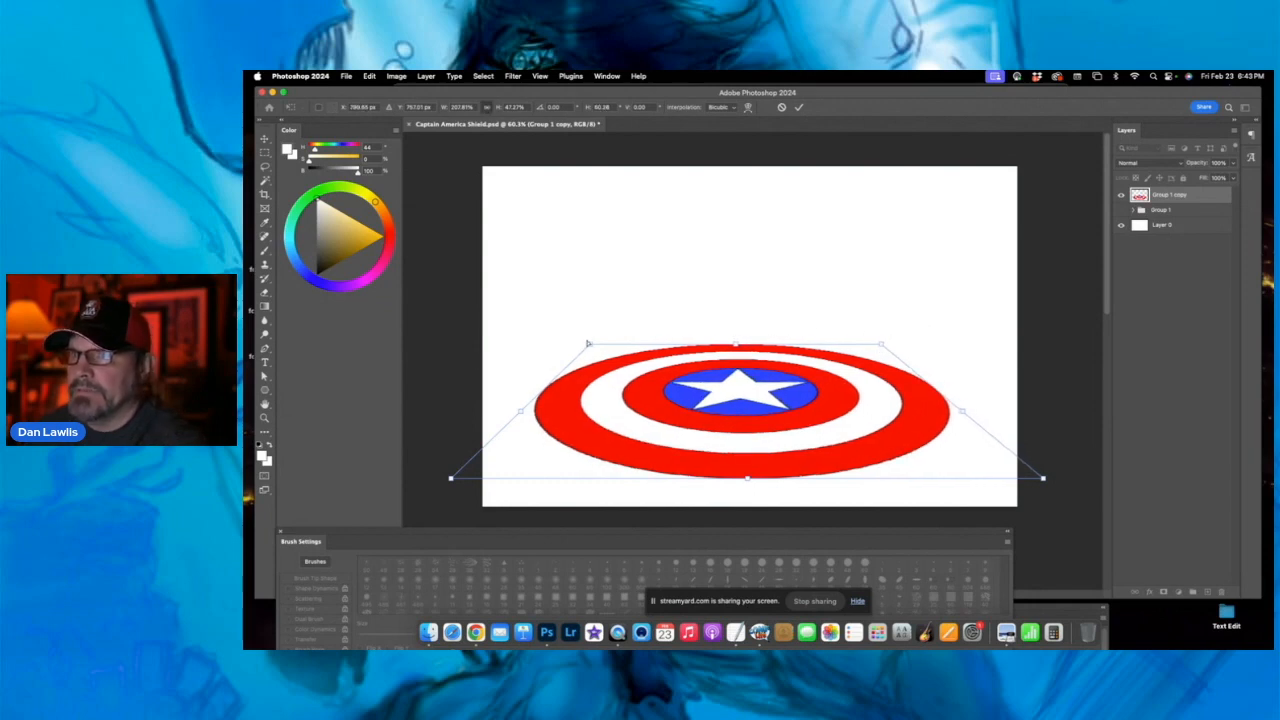
{"action": "left_click_drag", "start_coordinate": [590, 345], "coordinate": [619, 345]}
{"action": "left_click_drag", "start_coordinate": [883, 345], "coordinate": [875, 344]}
{"action": "left_click_drag", "start_coordinate": [746, 343], "coordinate": [746, 355]}
{"action": "left_click_drag", "start_coordinate": [607, 357], "coordinate": [623, 355]}
{"action": "left_click_drag", "start_coordinate": [889, 356], "coordinate": [878, 354]}
{"action": "left_click_drag", "start_coordinate": [751, 354], "coordinate": [755, 359]}
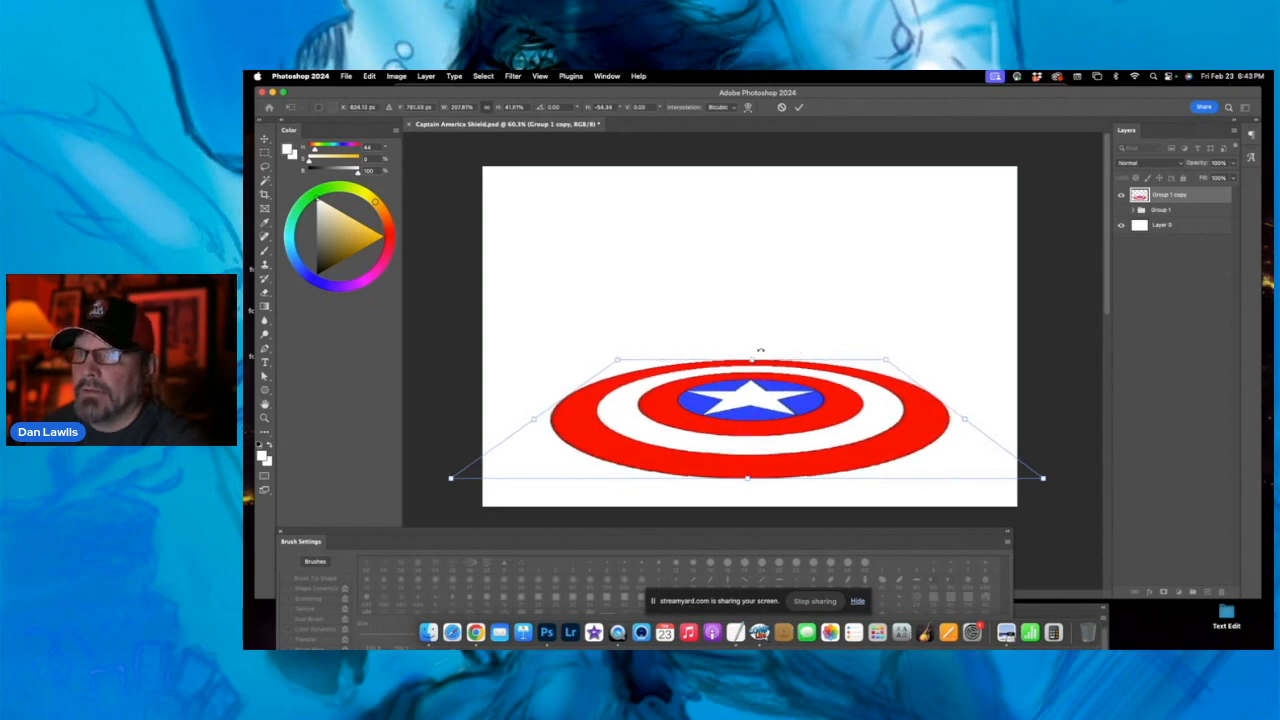
{"action": "left_click", "coordinate": [799, 107]}
- Move the flattened shield up the canvas, and duplicate it with the lower copy offset slightly downward as a rim
{"action": "left_click_drag", "start_coordinate": [781, 405], "coordinate": [784, 269]}
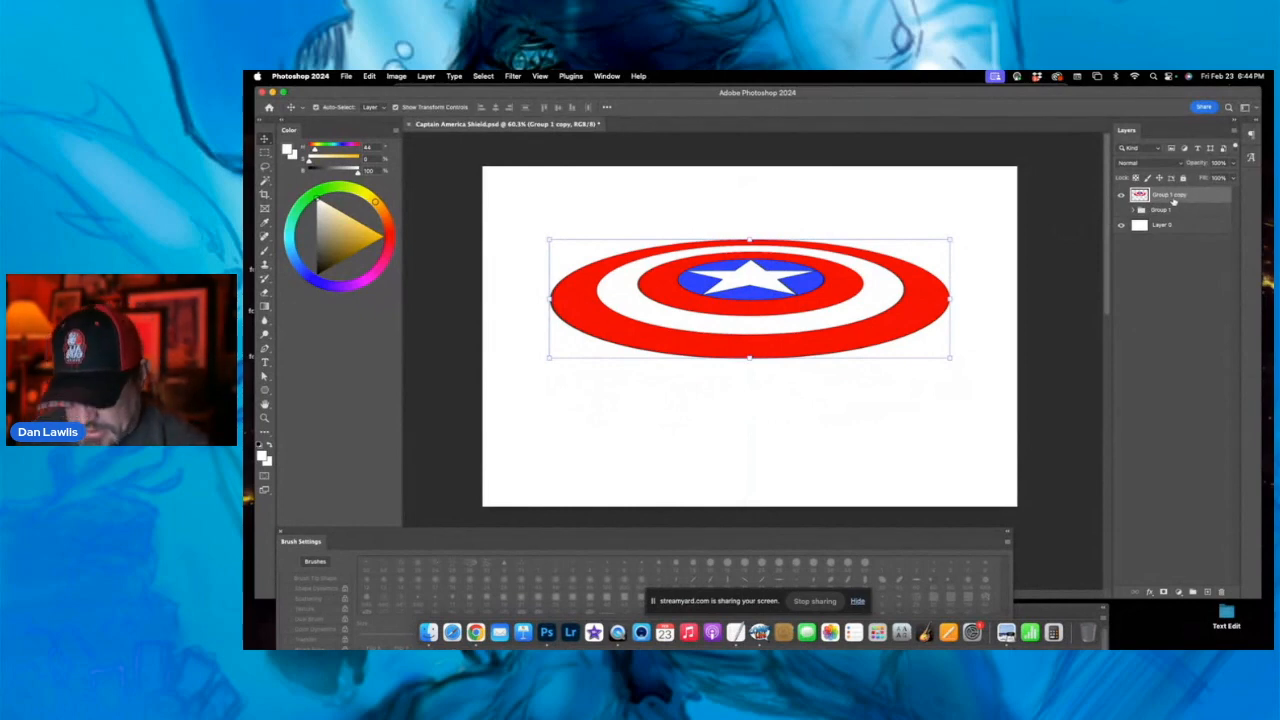
{"action": "key", "text": "super+j"}
{"action": "left_click", "coordinate": [1192, 215]}
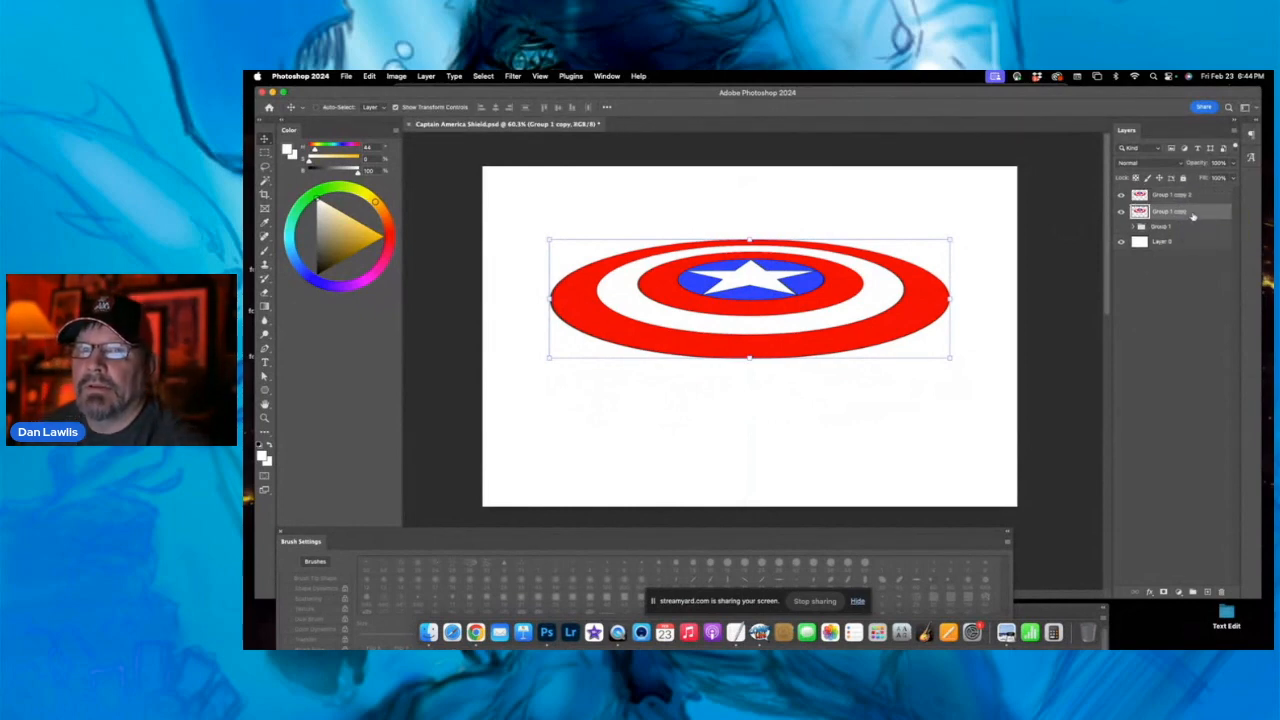
{"action": "left_click_drag", "start_coordinate": [757, 304], "coordinate": [757, 310]}
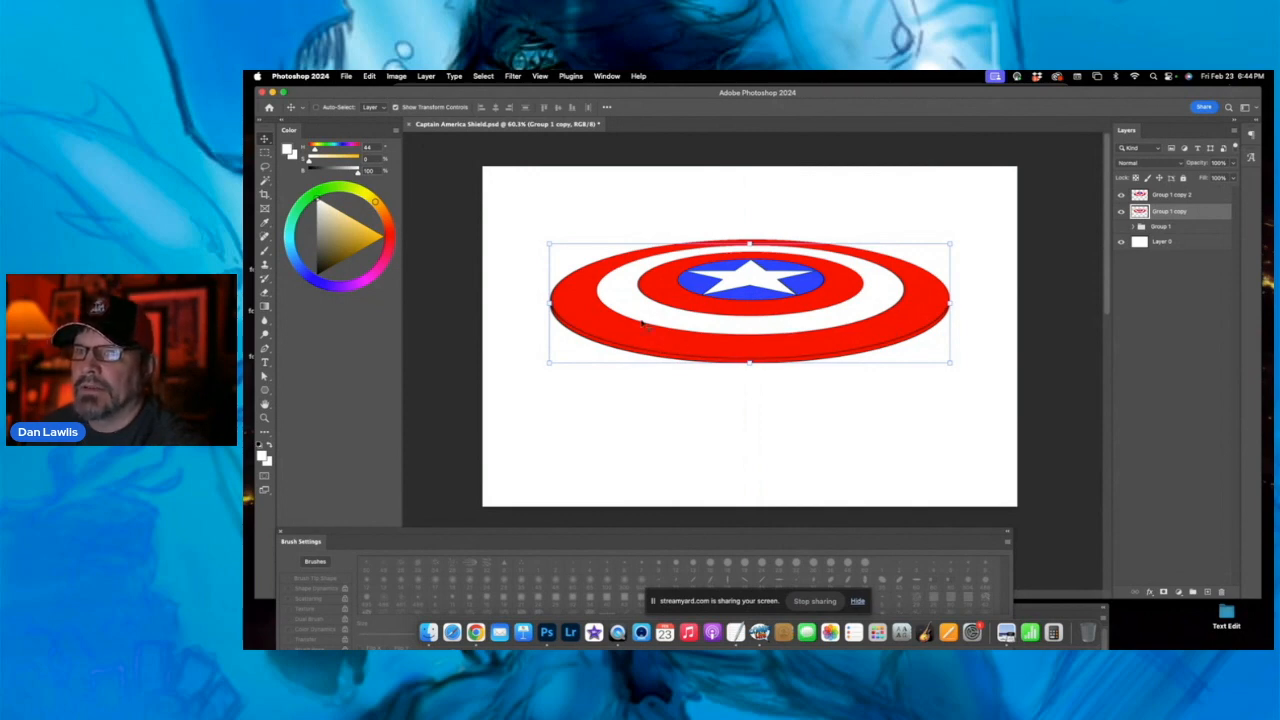
- Merge the two offset shield layers into one and move the result down to the middle of the canvas
{"action": "left_click", "coordinate": [1205, 196], "text": "shift"}
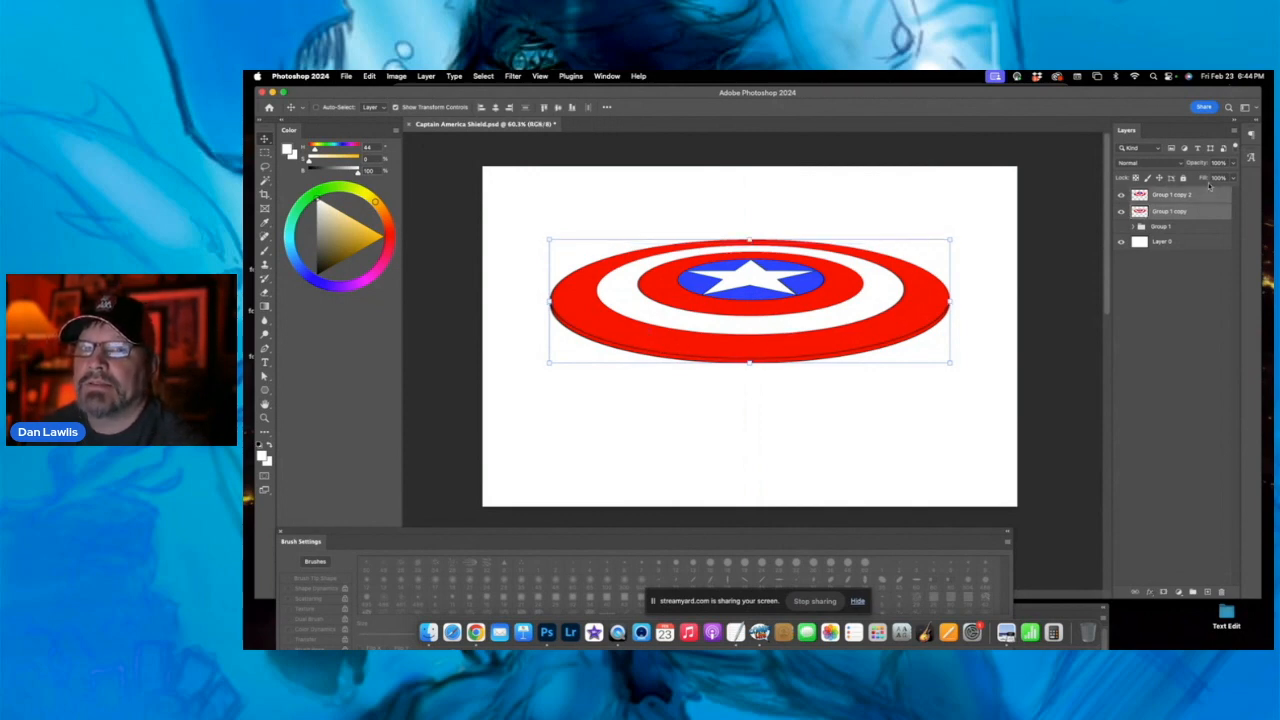
{"action": "left_click", "coordinate": [1235, 134]}
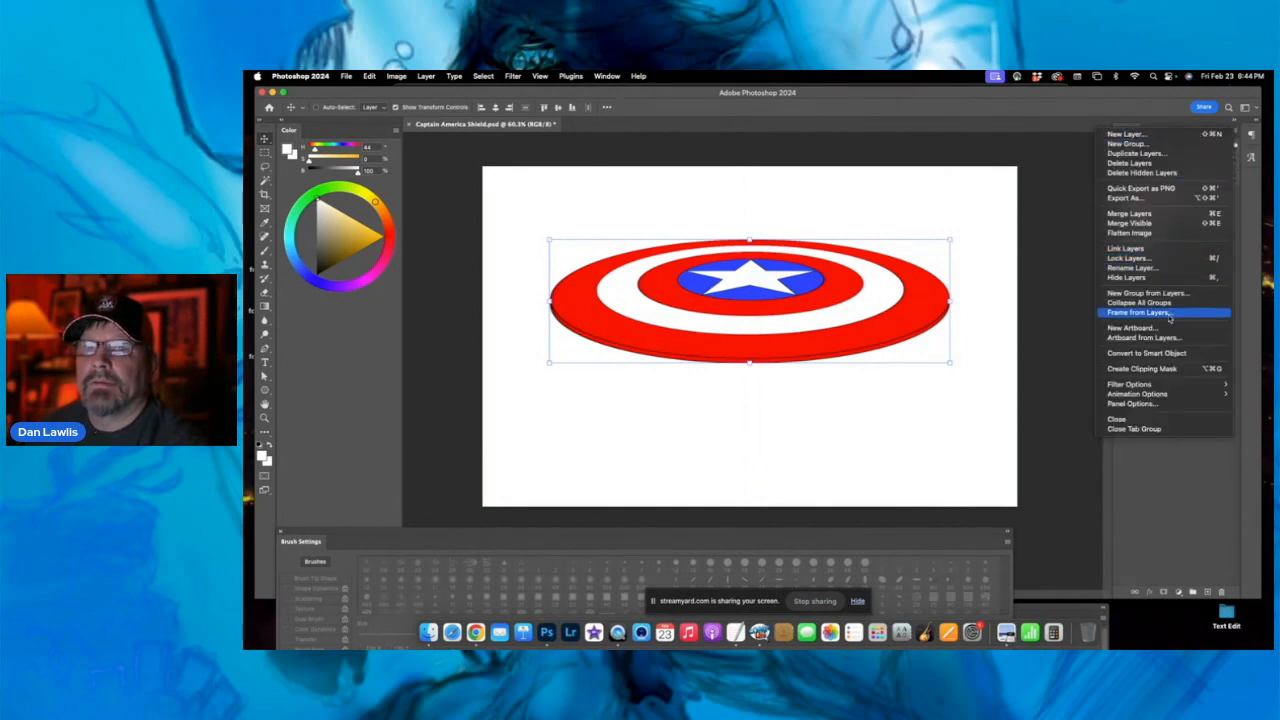
{"action": "left_click", "coordinate": [1182, 216]}
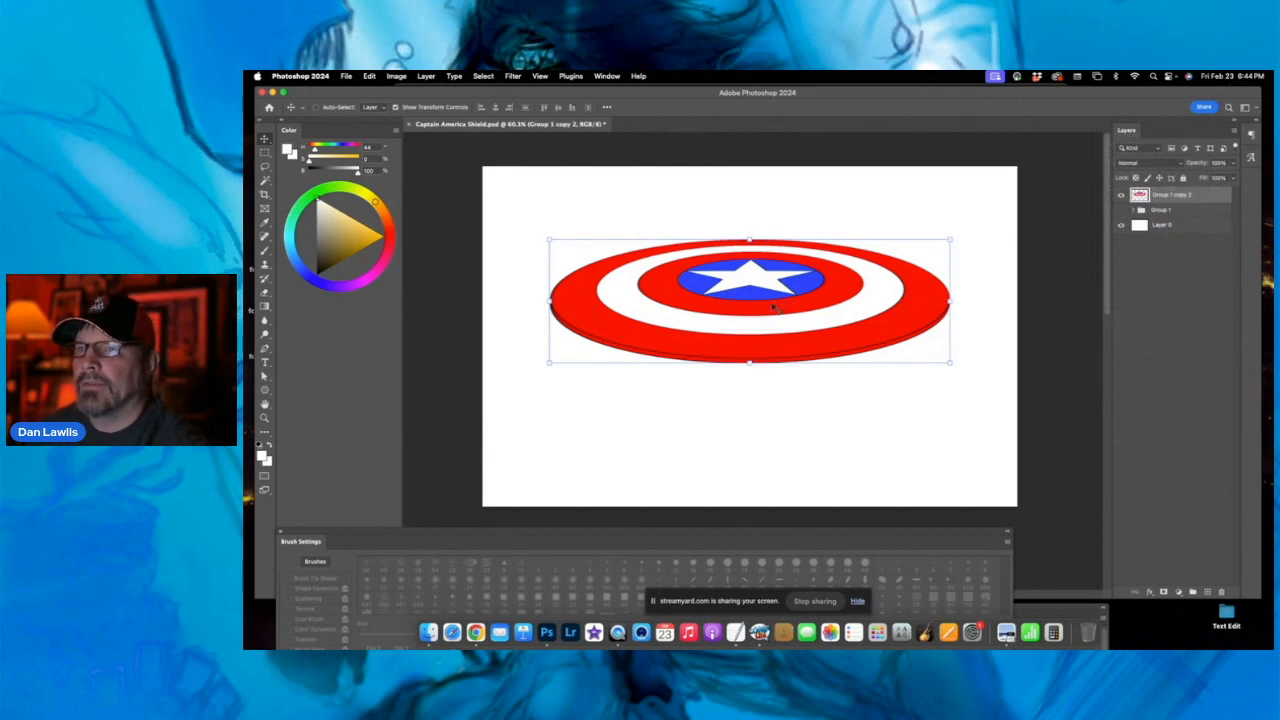
{"action": "left_click_drag", "start_coordinate": [755, 298], "coordinate": [754, 313]}
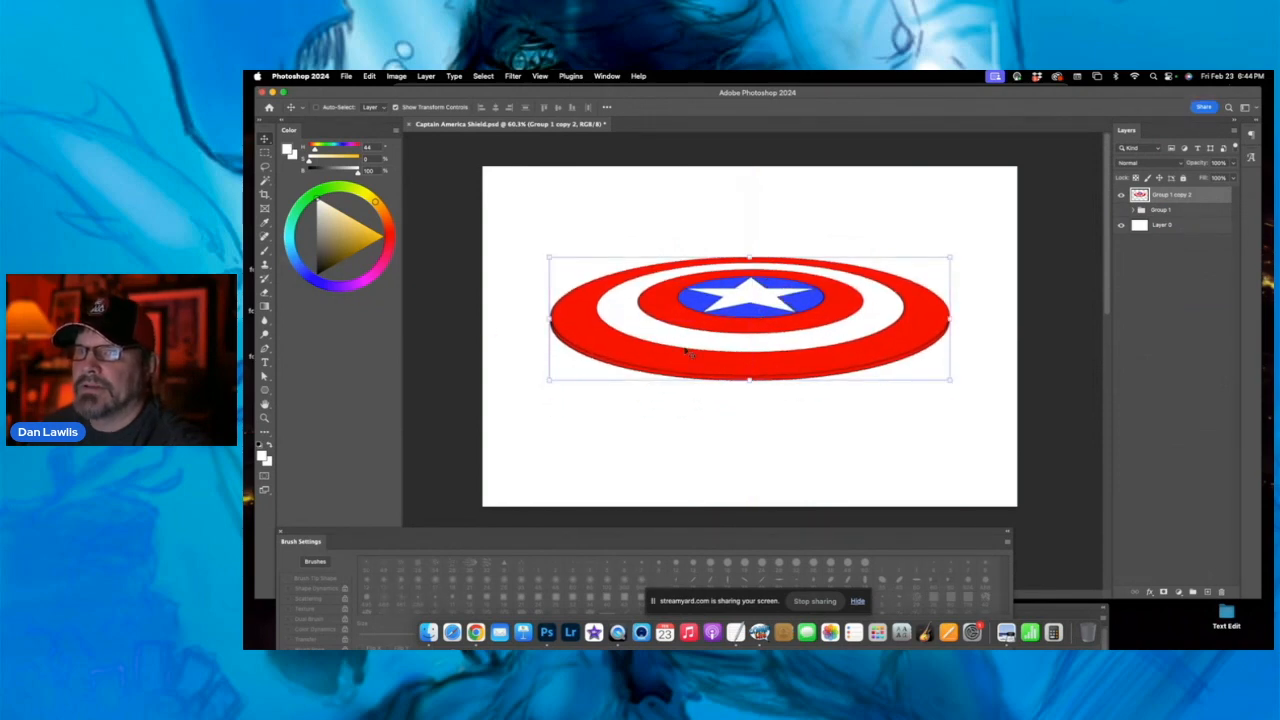
{"action": "left_click_drag", "start_coordinate": [776, 304], "coordinate": [774, 314]}
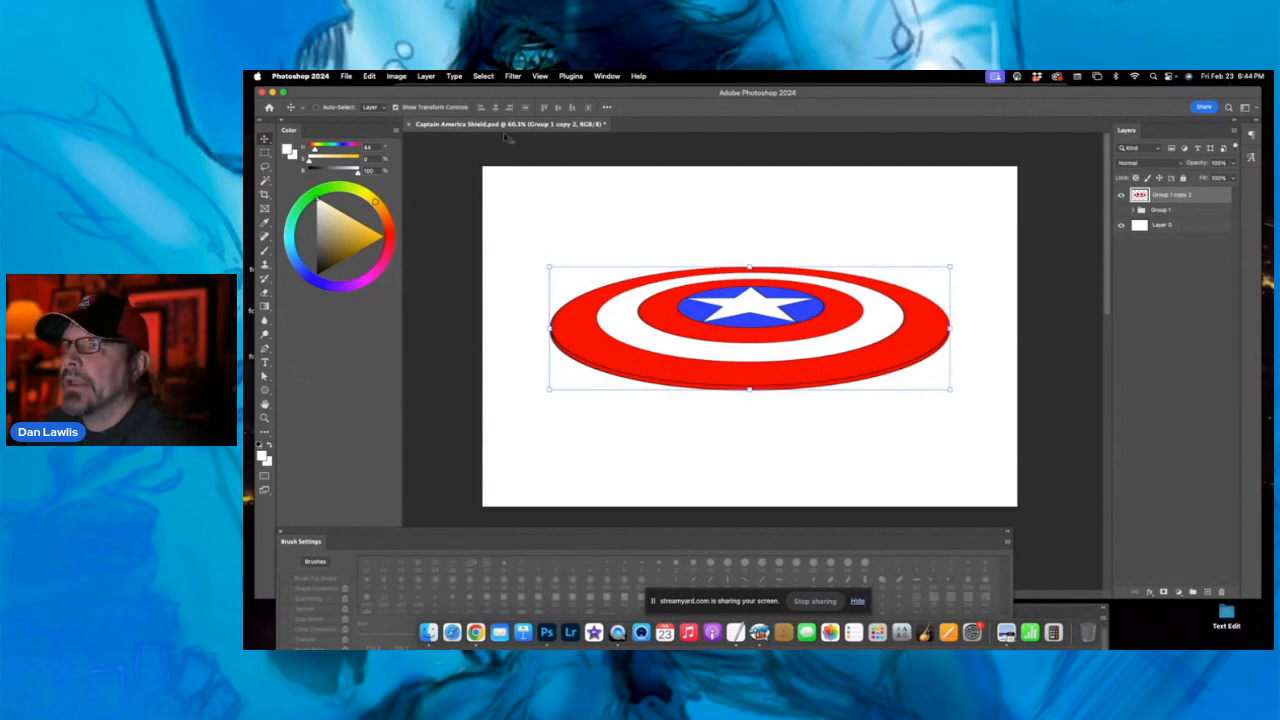
- Warp the shield by pulling its upper edge handle to the centre and raising the star area into a dome, and apply it
{"action": "left_click", "coordinate": [370, 77]}
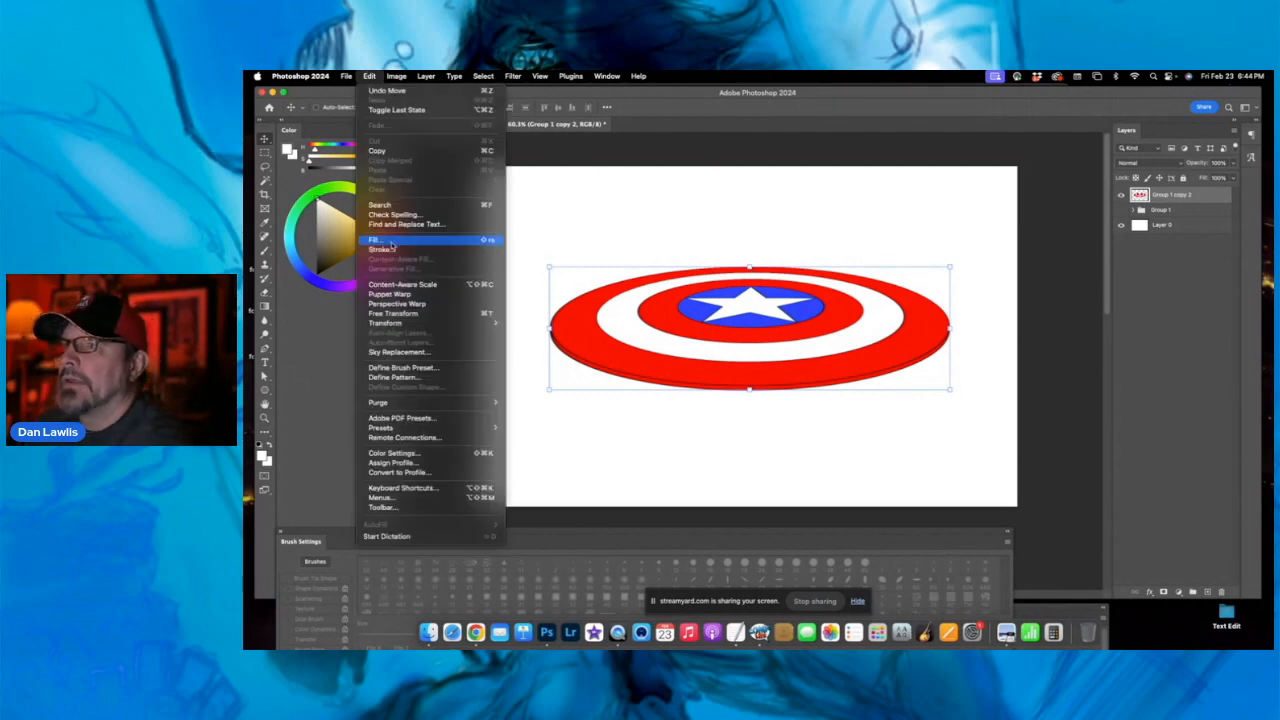
{"action": "mouse_move", "coordinate": [411, 322]}
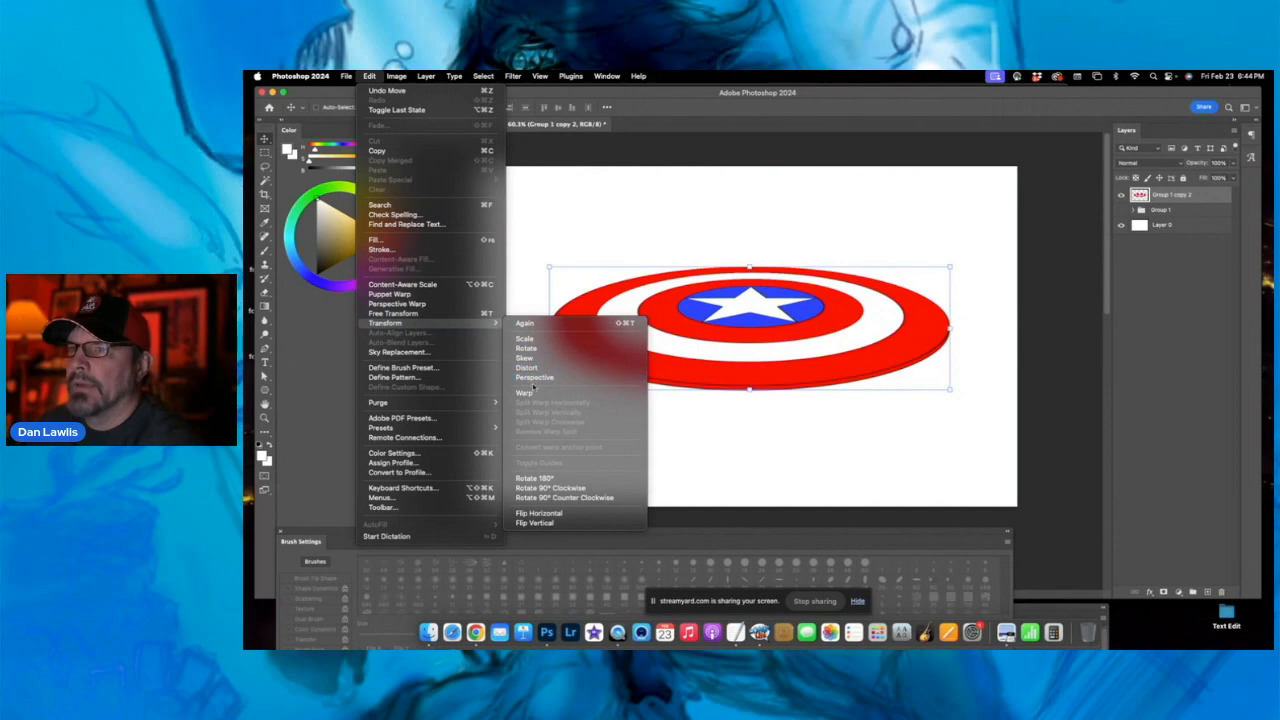
{"action": "left_click", "coordinate": [530, 394]}
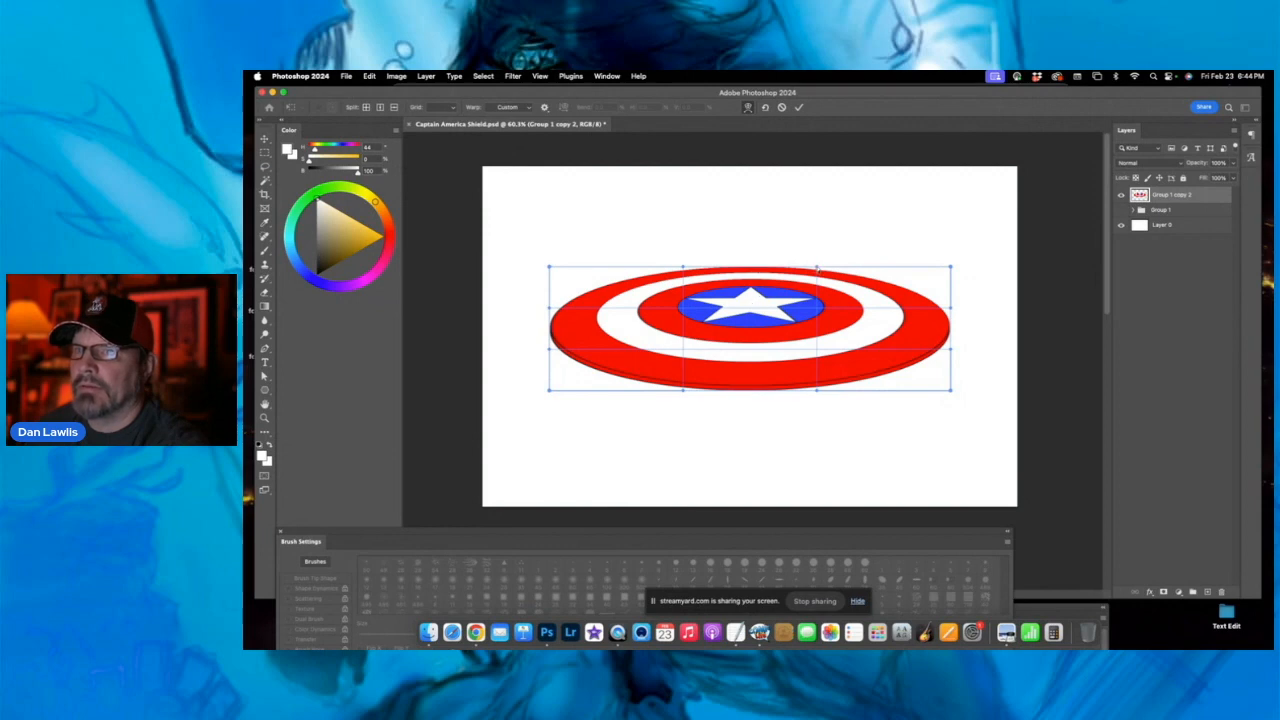
{"action": "left_click_drag", "start_coordinate": [817, 269], "coordinate": [748, 269]}
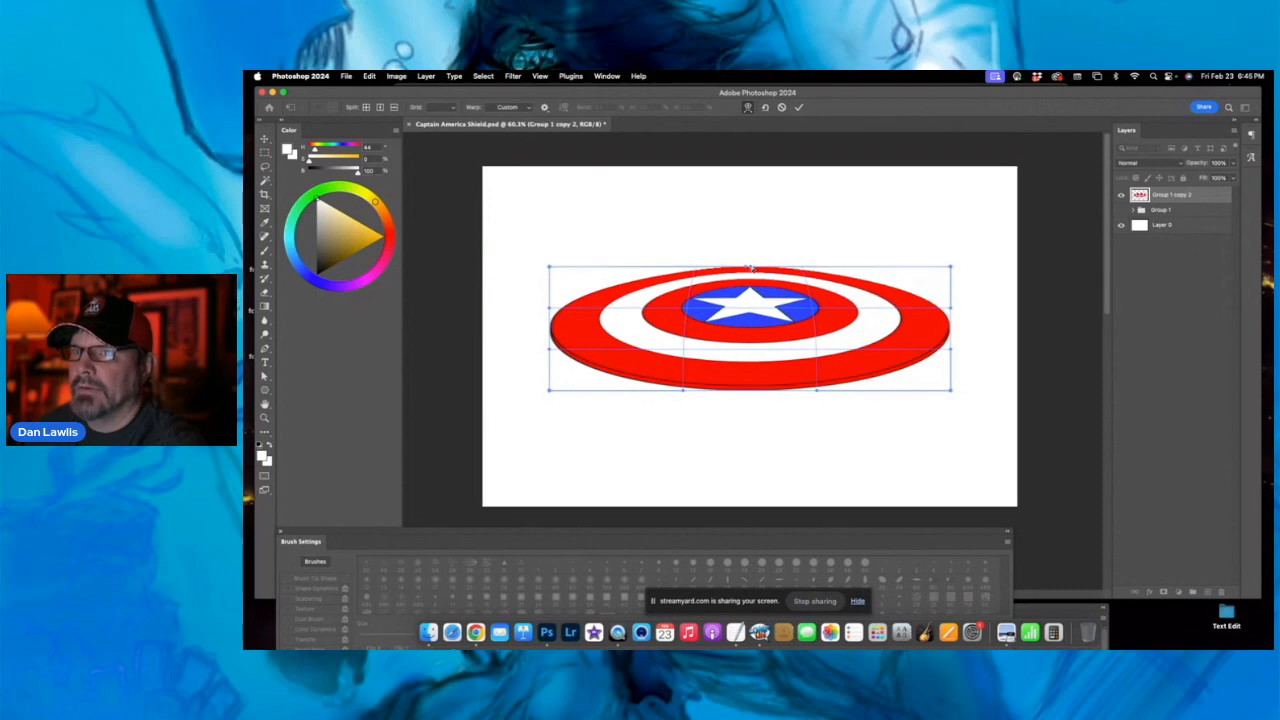
{"action": "left_click_drag", "start_coordinate": [750, 268], "coordinate": [749, 268]}
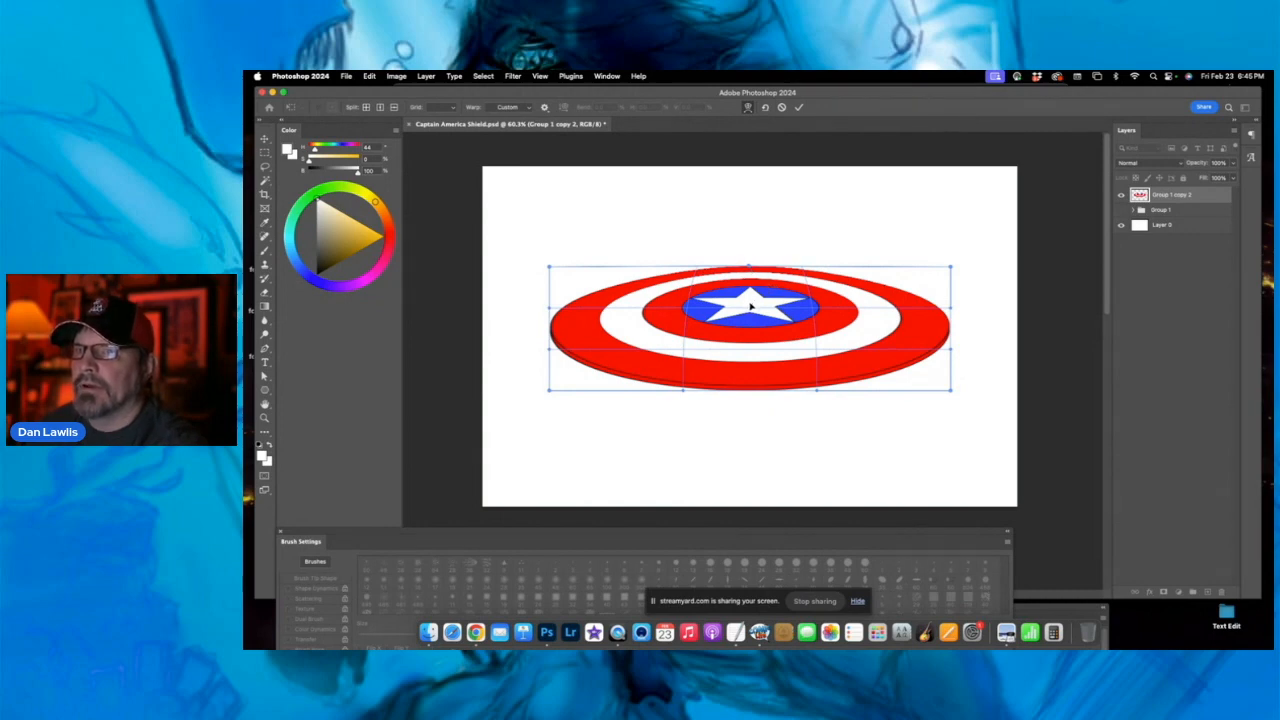
{"action": "left_click_drag", "start_coordinate": [752, 307], "coordinate": [756, 286]}
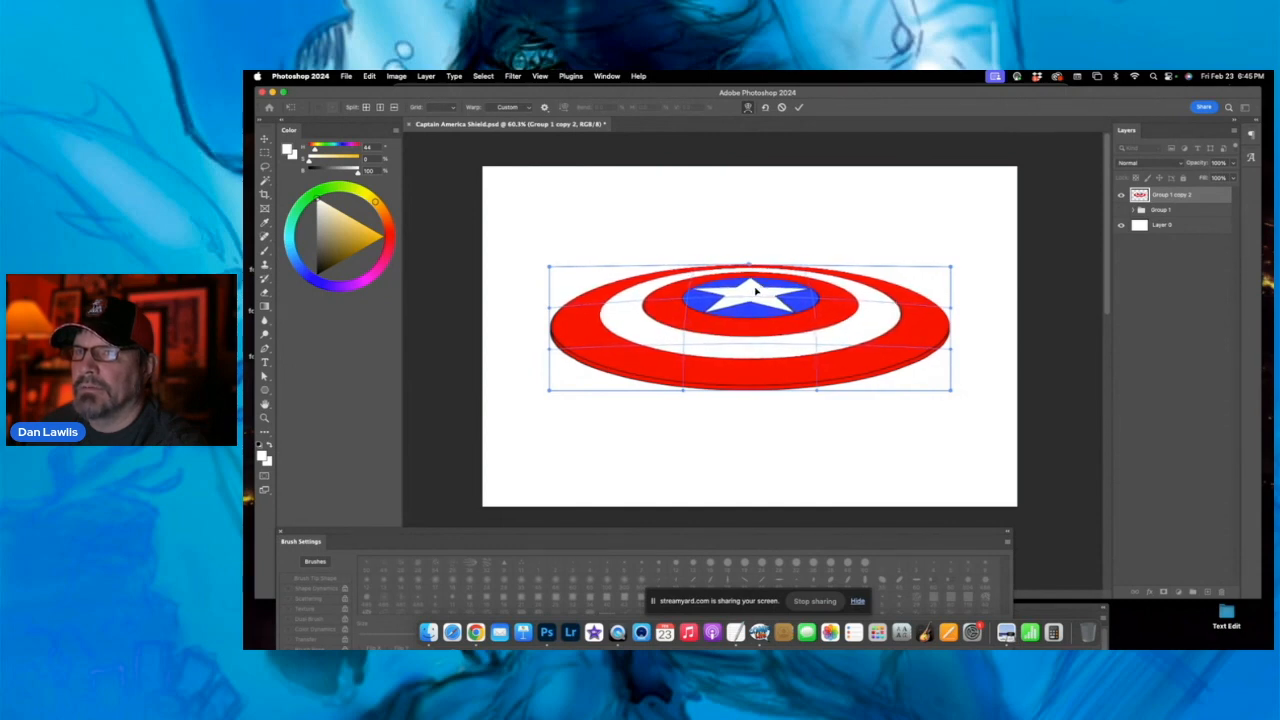
{"action": "left_click", "coordinate": [798, 107]}
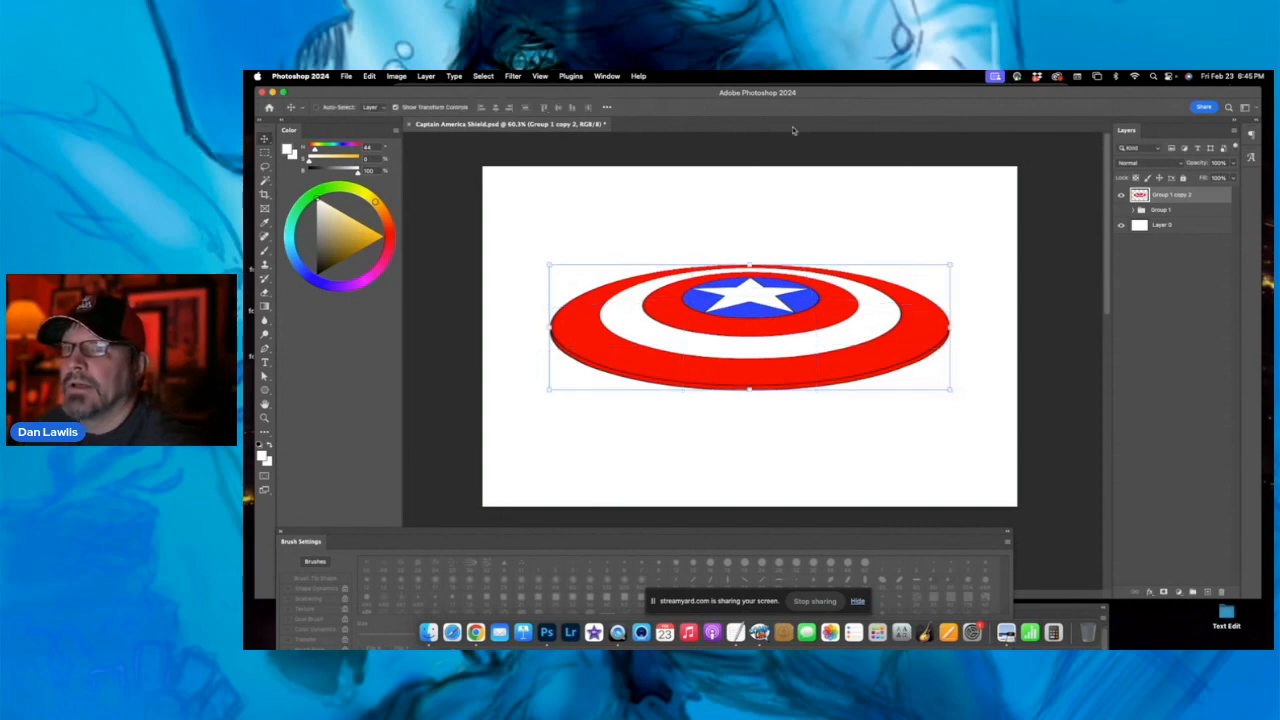
- Create three new blank layers above the merged shield layer
{"action": "left_click", "coordinate": [265, 419]}
{"action": "left_click", "coordinate": [765, 303], "text": "alt"}
{"action": "left_click", "coordinate": [776, 303]}
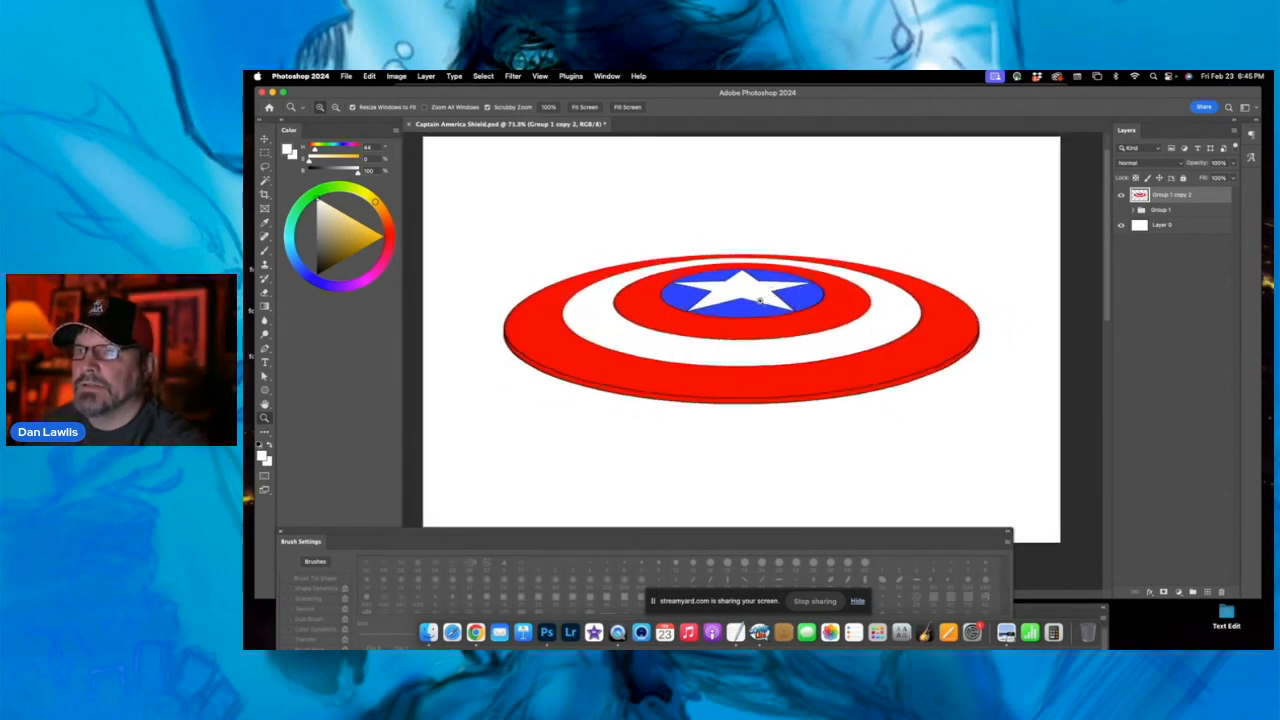
{"action": "left_click", "coordinate": [765, 300], "text": "alt"}
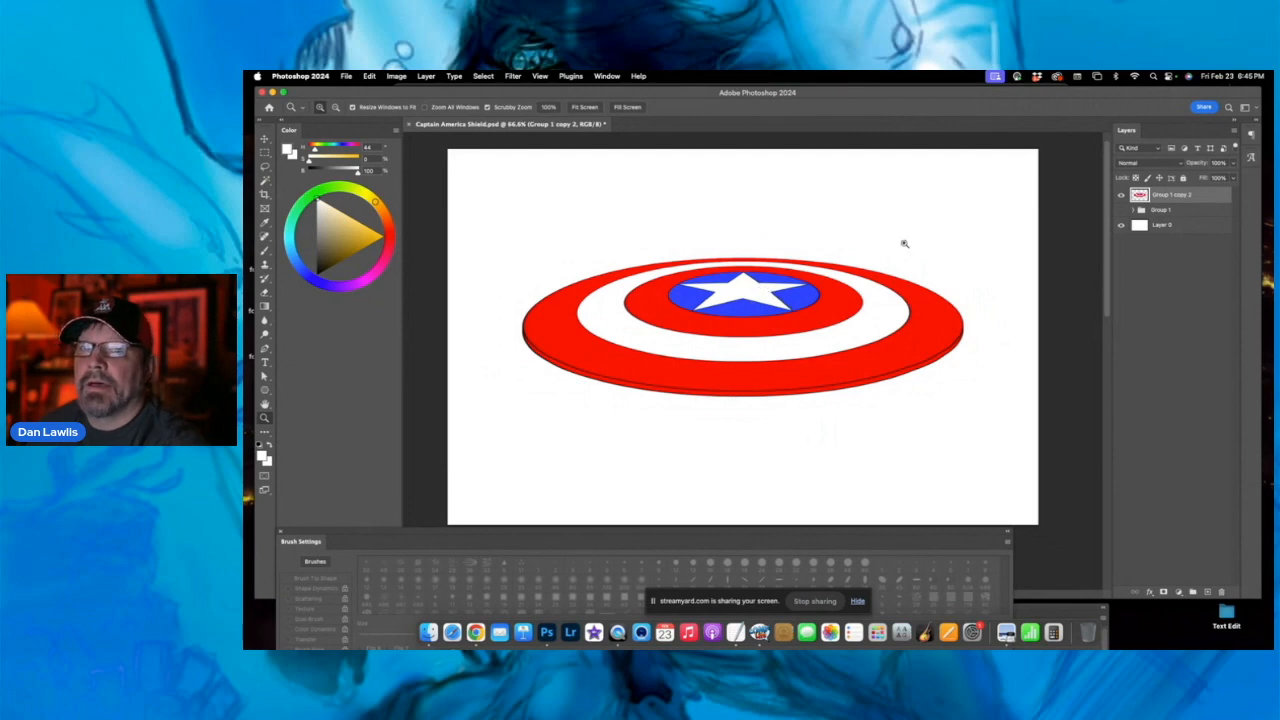
{"action": "left_click", "coordinate": [1207, 594]}
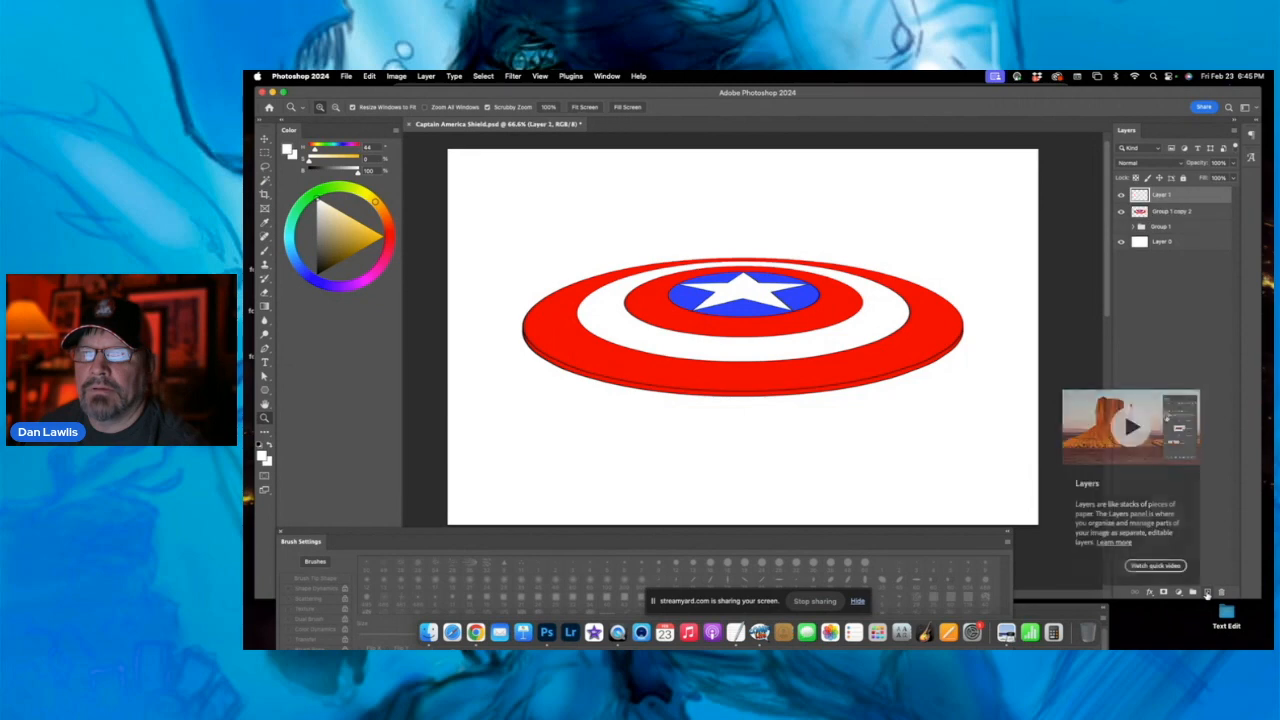
{"action": "left_click", "coordinate": [1207, 594]}
{"action": "left_click", "coordinate": [1207, 594]}
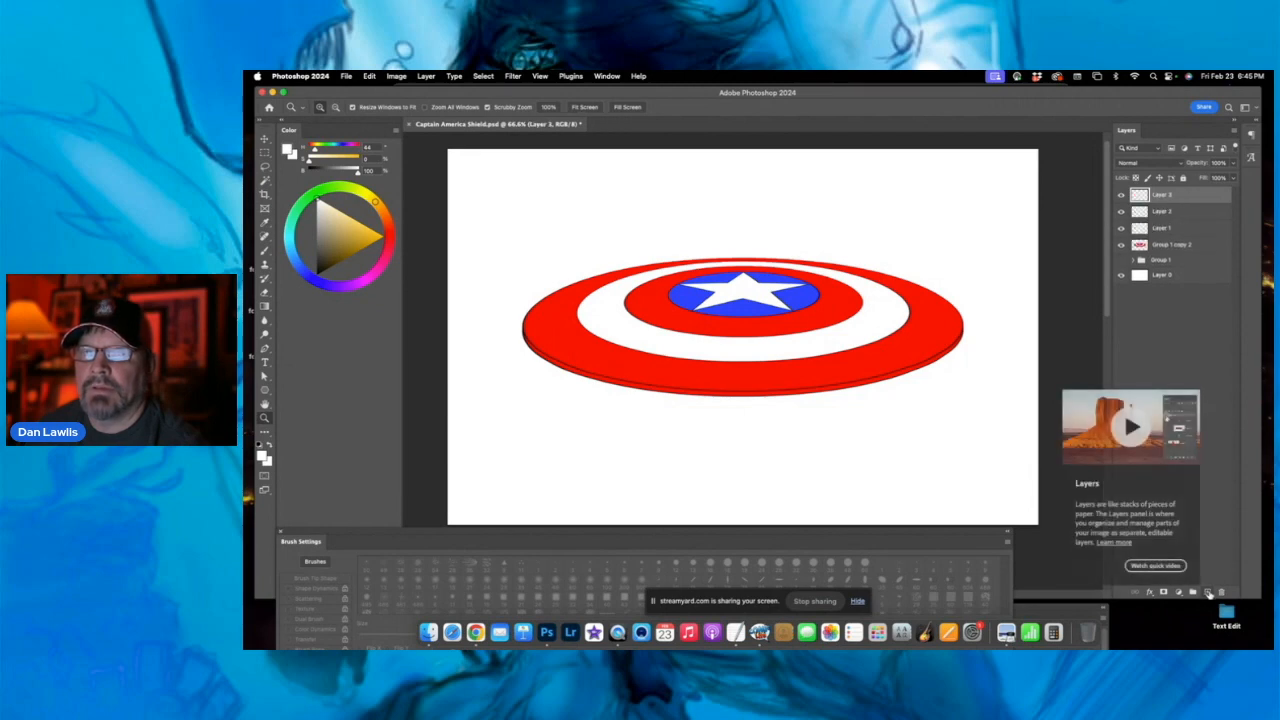
- Clip Layer 1, Layer 2 and Layer 3 to the shield layer and make Layer 1 active
{"action": "left_click", "coordinate": [1189, 229], "text": "shift"}
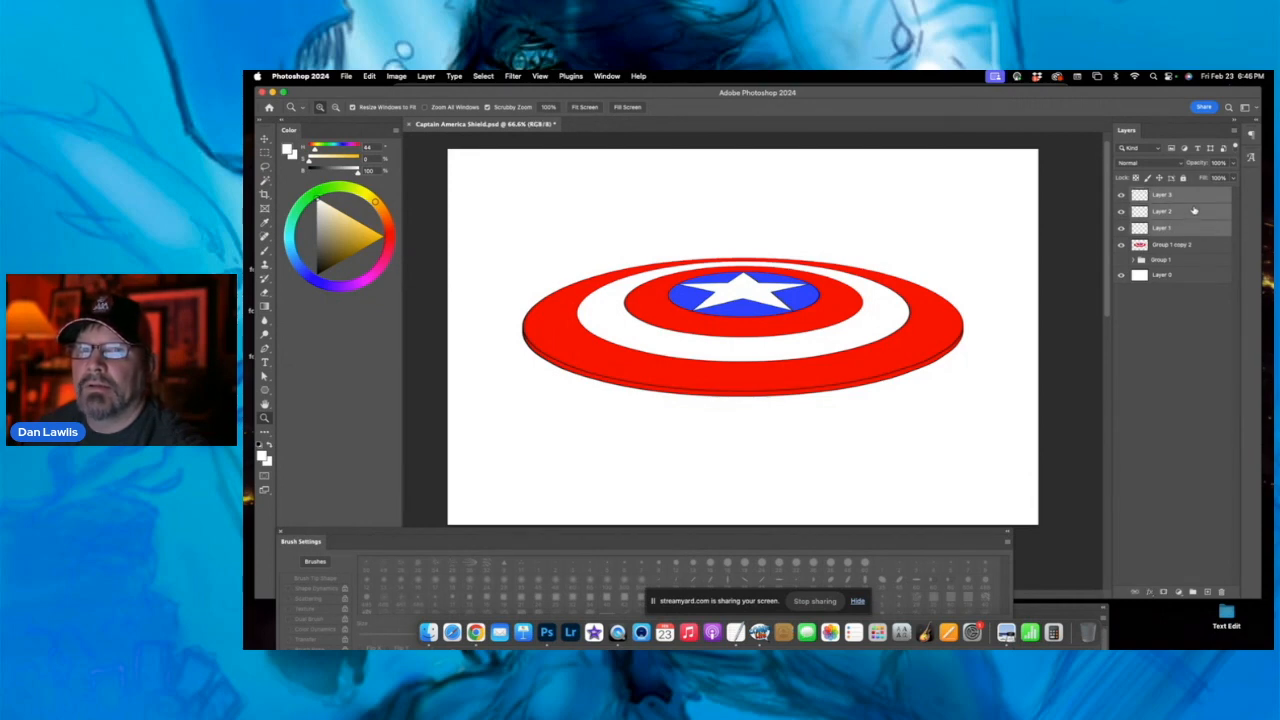
{"action": "left_click", "coordinate": [1235, 131]}
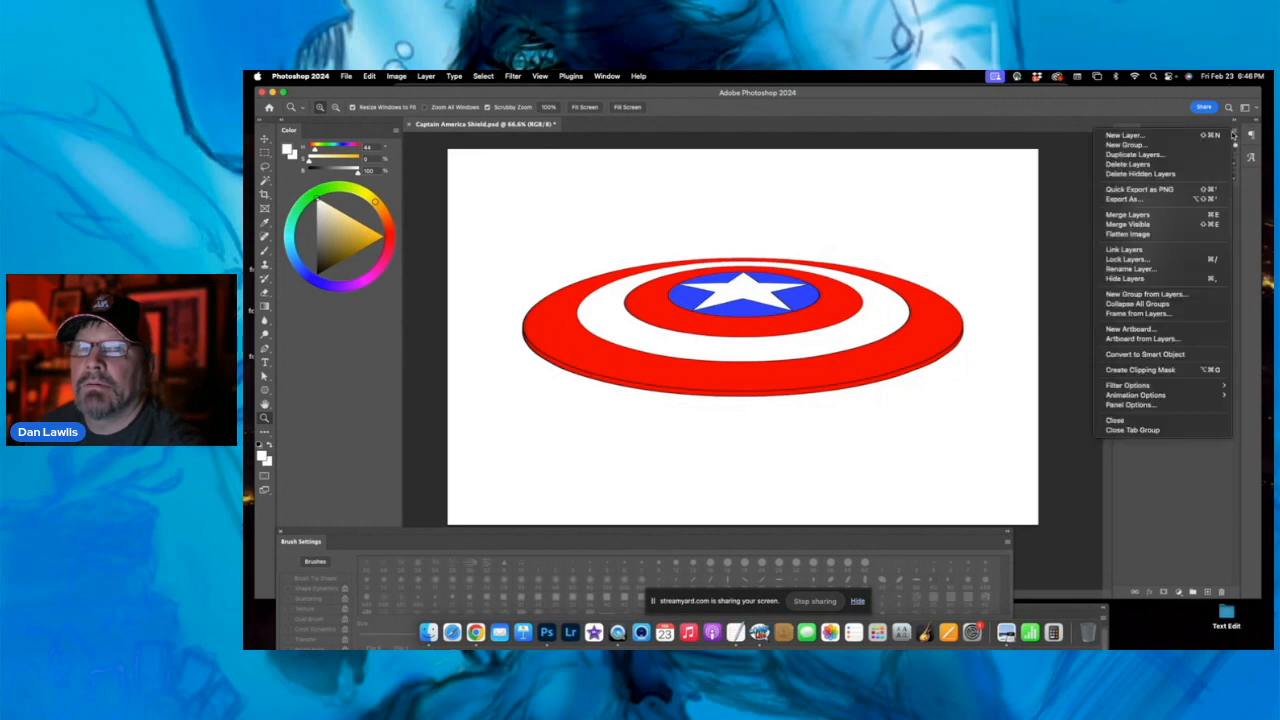
{"action": "left_click", "coordinate": [1166, 369]}
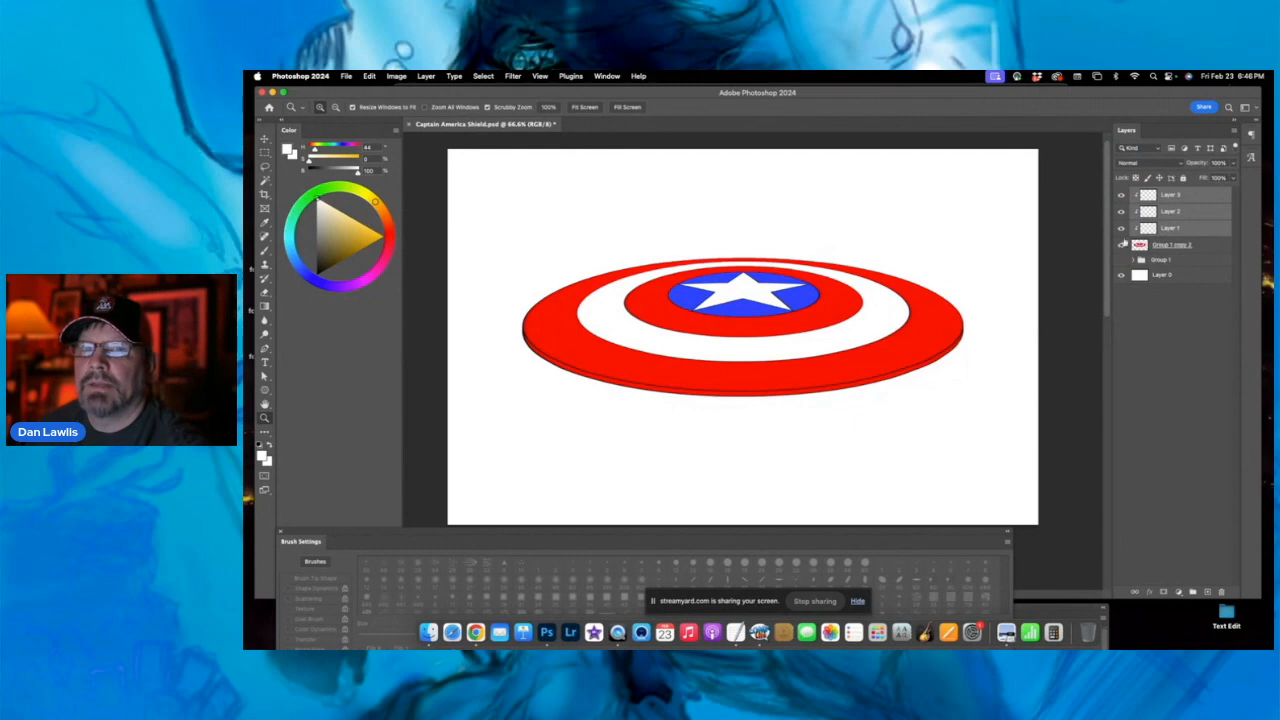
{"action": "left_click", "coordinate": [1190, 230]}
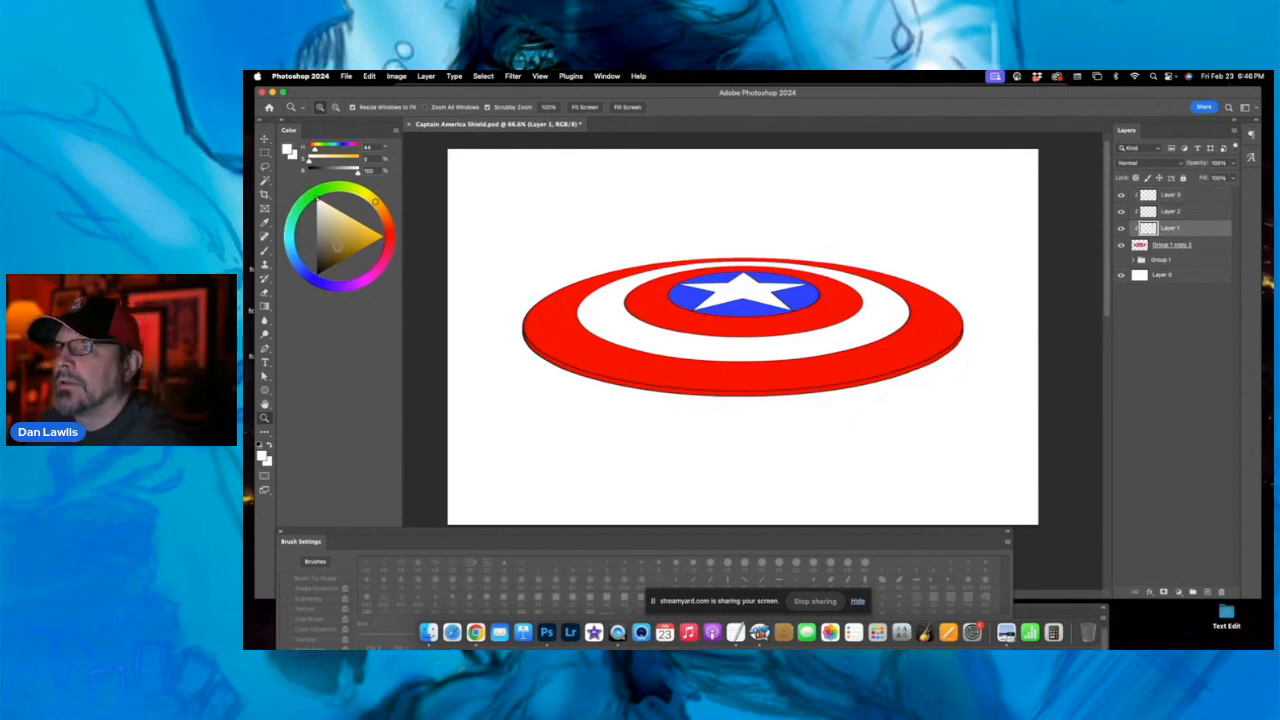
- Set the foreground colour to a blue with 100% saturation and 100% brightness and activate the Brush tool
{"action": "left_click", "coordinate": [312, 278]}
{"action": "left_click", "coordinate": [383, 236]}
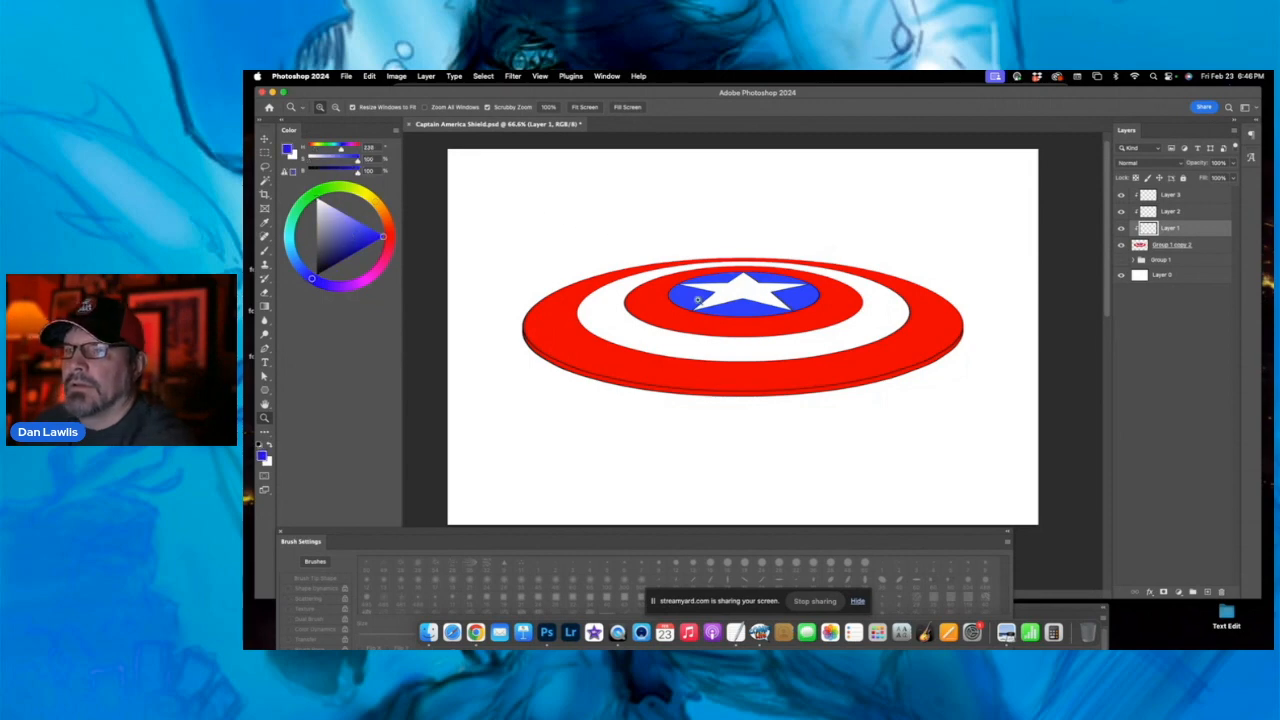
{"action": "left_click", "coordinate": [265, 251]}
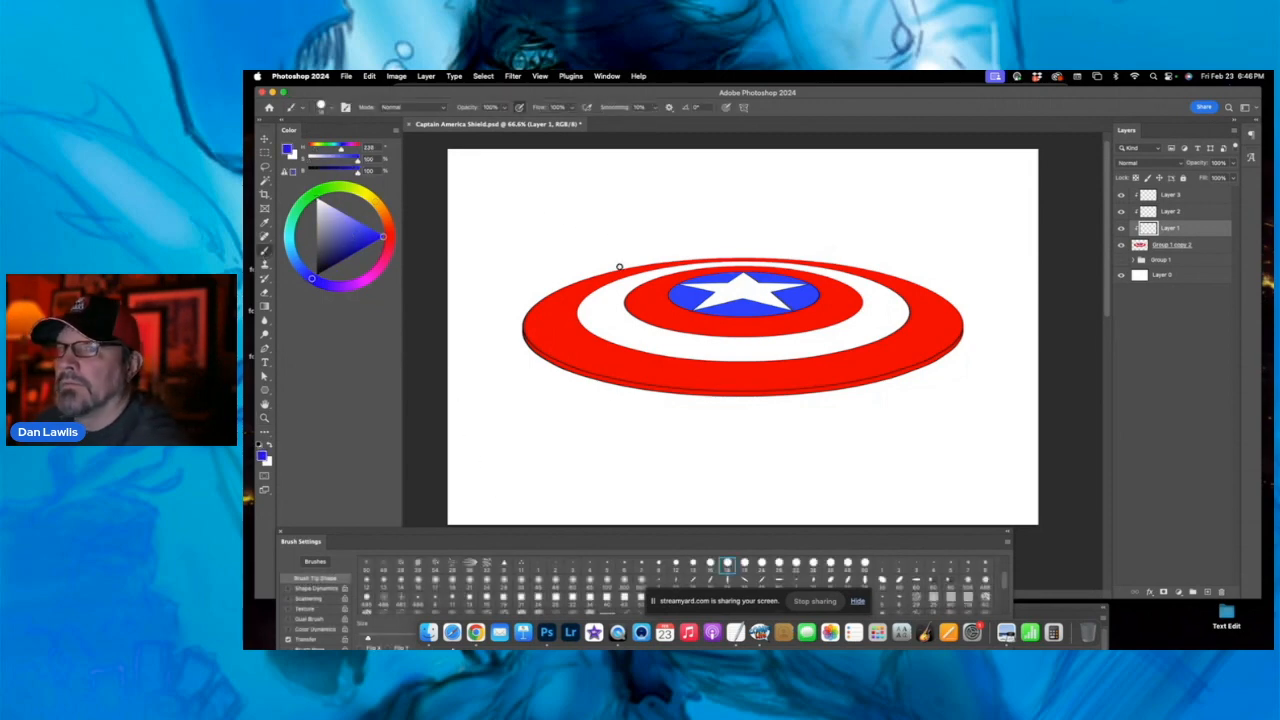
- Brush diagonal blue test strokes across the right part of the shield on Layer 1, and undo them
{"action": "mouse_move", "coordinate": [869, 279]}
{"action": "left_mouse_down"}
{"action": "mouse_move", "coordinate": [803, 397]}
{"action": "mouse_move", "coordinate": [946, 277]}
{"action": "mouse_move", "coordinate": [875, 397]}
{"action": "left_mouse_up"}
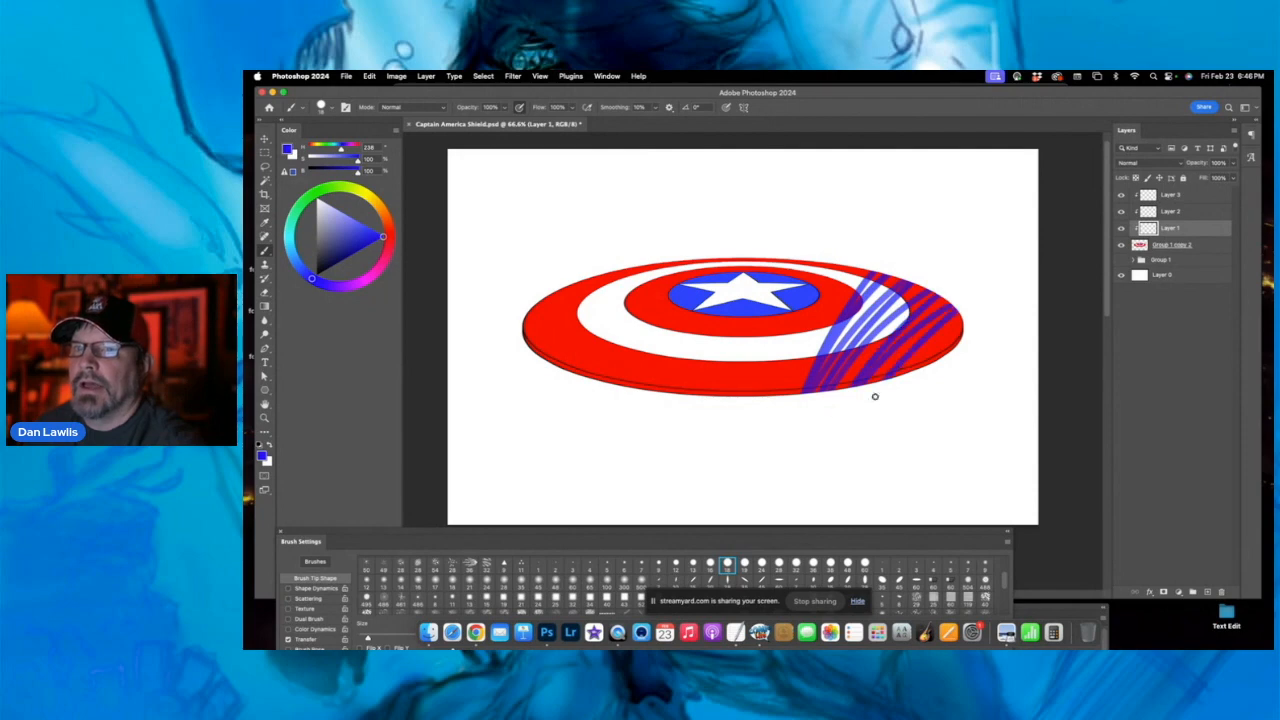
{"action": "left_click", "coordinate": [369, 77]}
{"action": "left_click", "coordinate": [372, 89]}
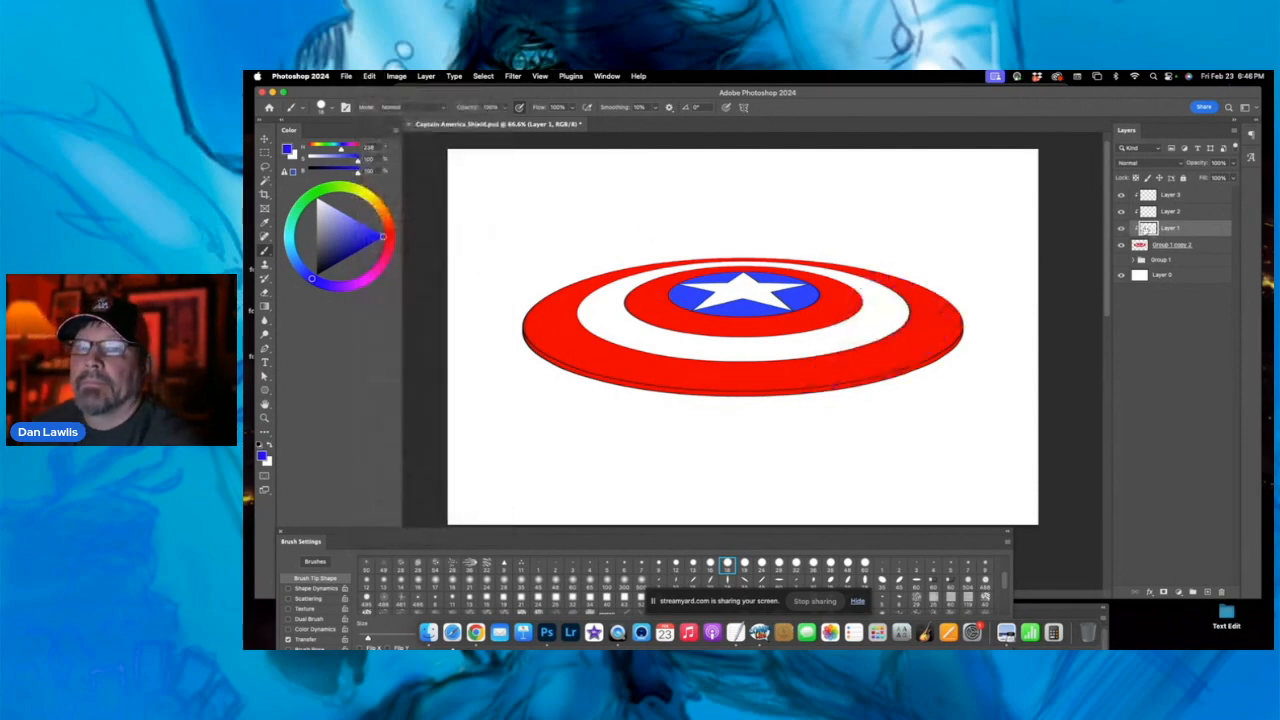
- Set Layer 1's blend mode to Multiply and darken the blue foreground colour
{"action": "left_click", "coordinate": [1165, 164]}
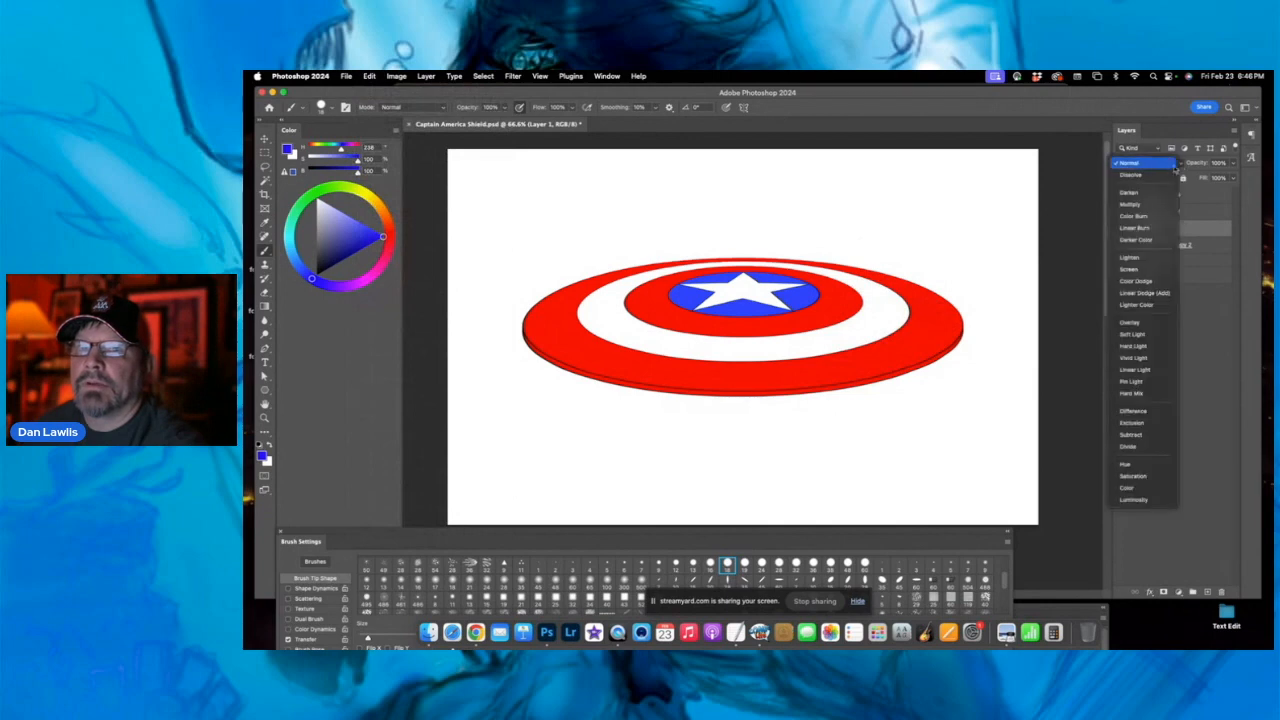
{"action": "left_click", "coordinate": [1131, 205]}
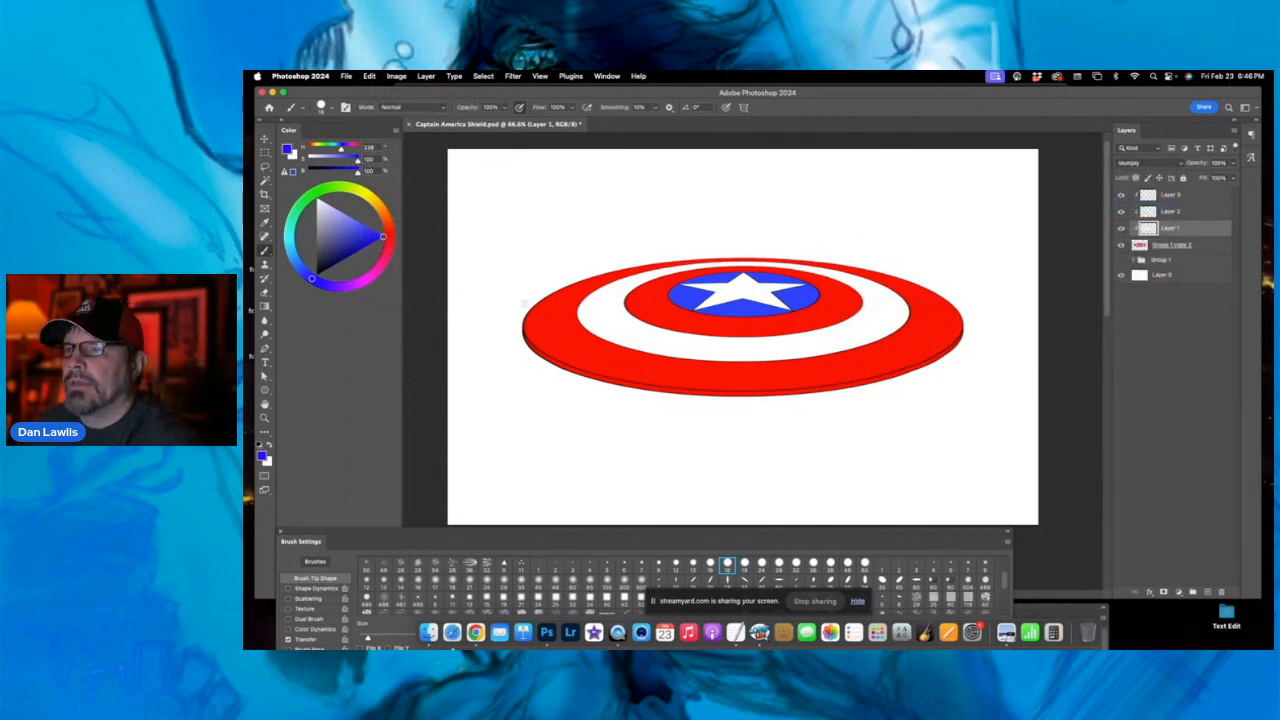
{"action": "left_click", "coordinate": [356, 252]}
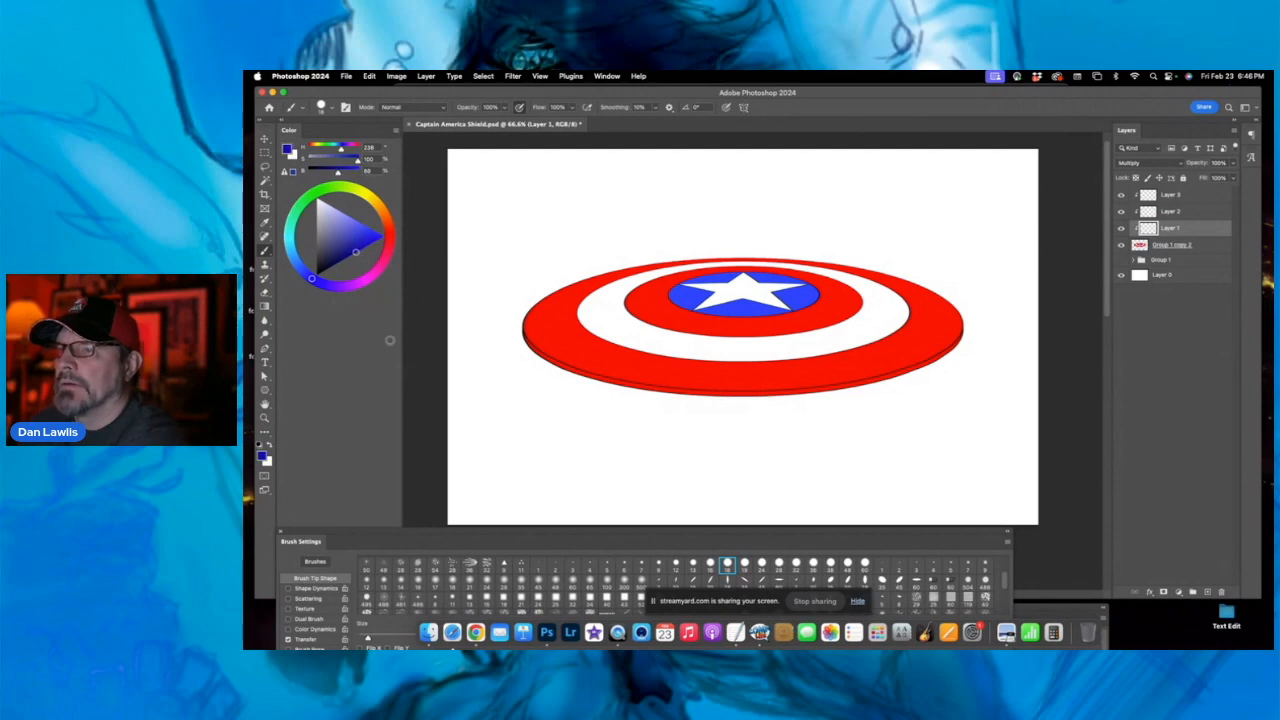
- Paint soft dark-blue shading bands across the left and right sides of the shield's rings and lightly over the star
{"action": "left_click", "coordinate": [590, 580]}
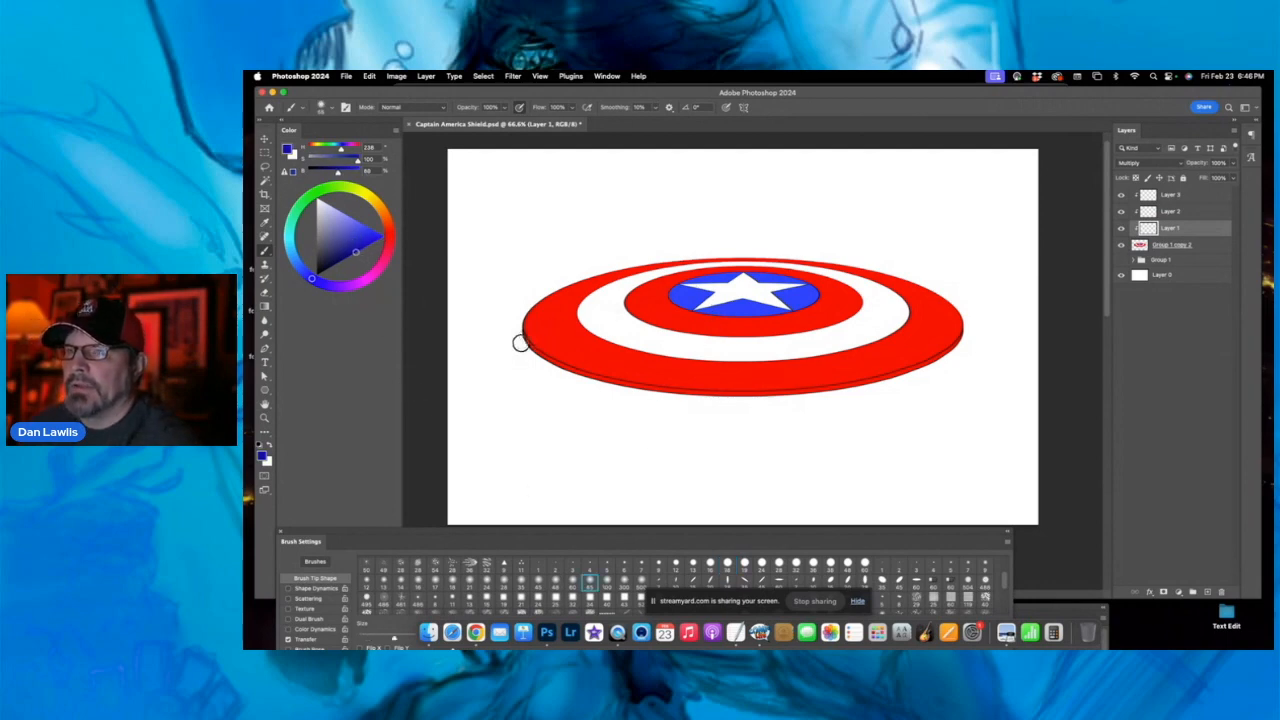
{"action": "left_click_drag", "start_coordinate": [556, 332], "coordinate": [658, 302]}
{"action": "mouse_move", "coordinate": [537, 331]}
{"action": "left_mouse_down"}
{"action": "mouse_move", "coordinate": [843, 286]}
{"action": "mouse_move", "coordinate": [775, 291]}
{"action": "mouse_move", "coordinate": [957, 318]}
{"action": "left_mouse_up"}
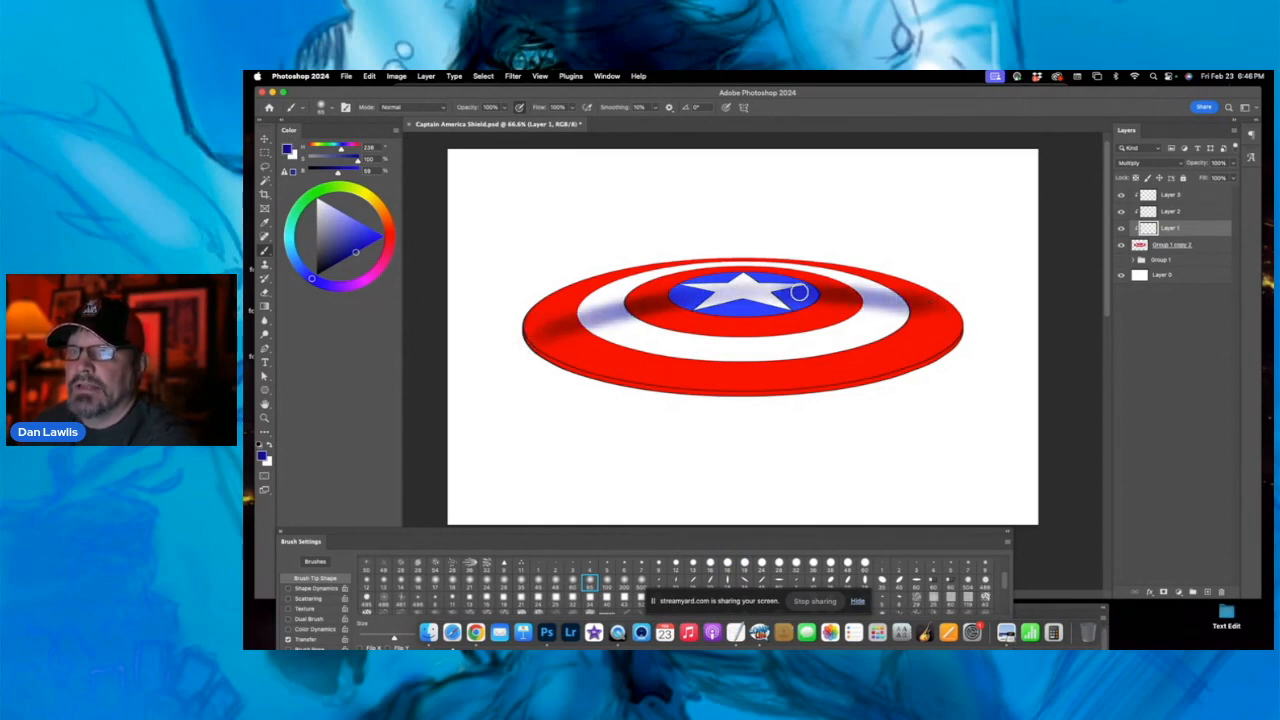
{"action": "left_click_drag", "start_coordinate": [800, 293], "coordinate": [1008, 330]}
{"action": "mouse_move", "coordinate": [528, 332]}
{"action": "left_mouse_down"}
{"action": "mouse_move", "coordinate": [610, 305]}
{"action": "mouse_move", "coordinate": [541, 330]}
{"action": "left_mouse_up"}
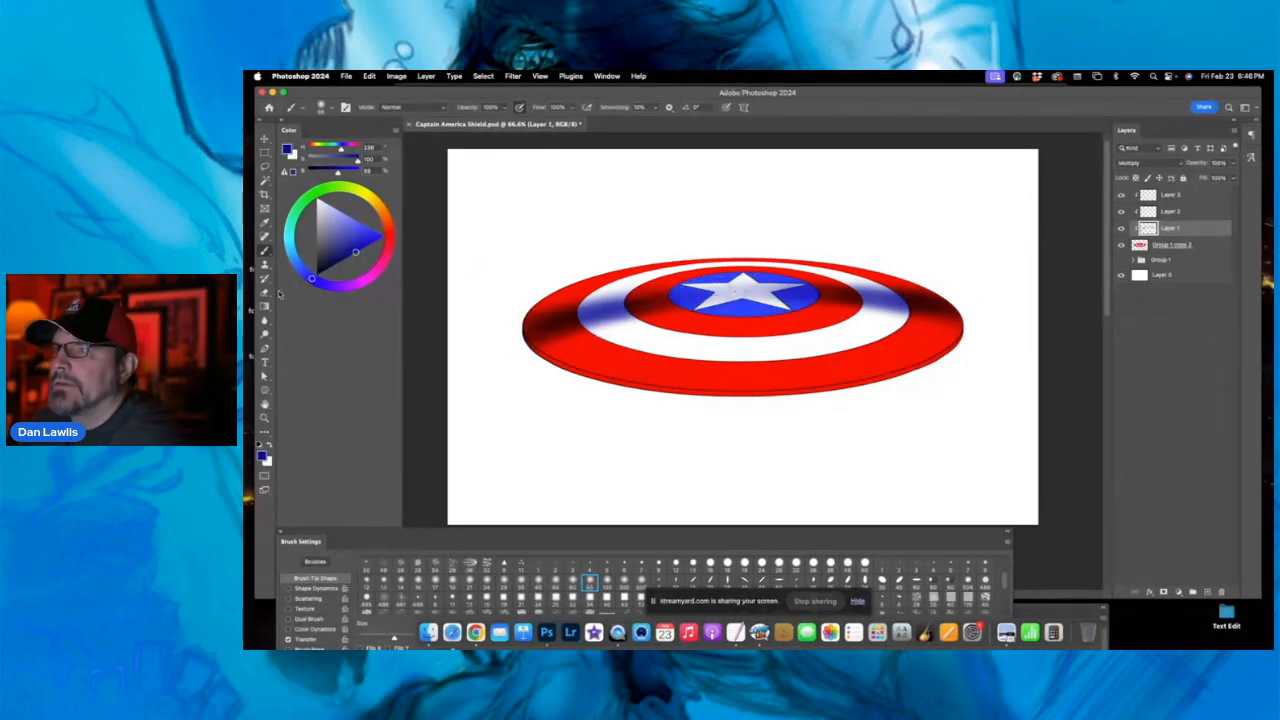
- Taper the edges of the dark shading on Layer 1 with a soft round eraser
{"action": "key", "text": "e"}
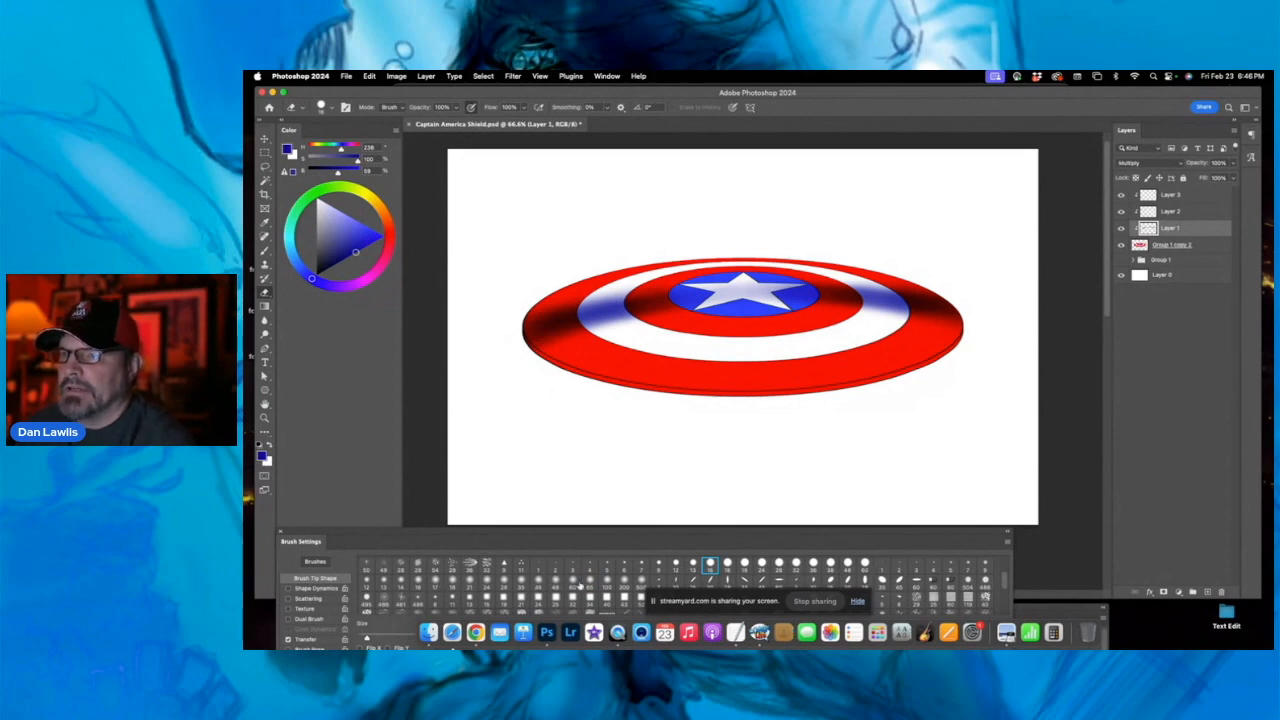
{"action": "left_click", "coordinate": [606, 581]}
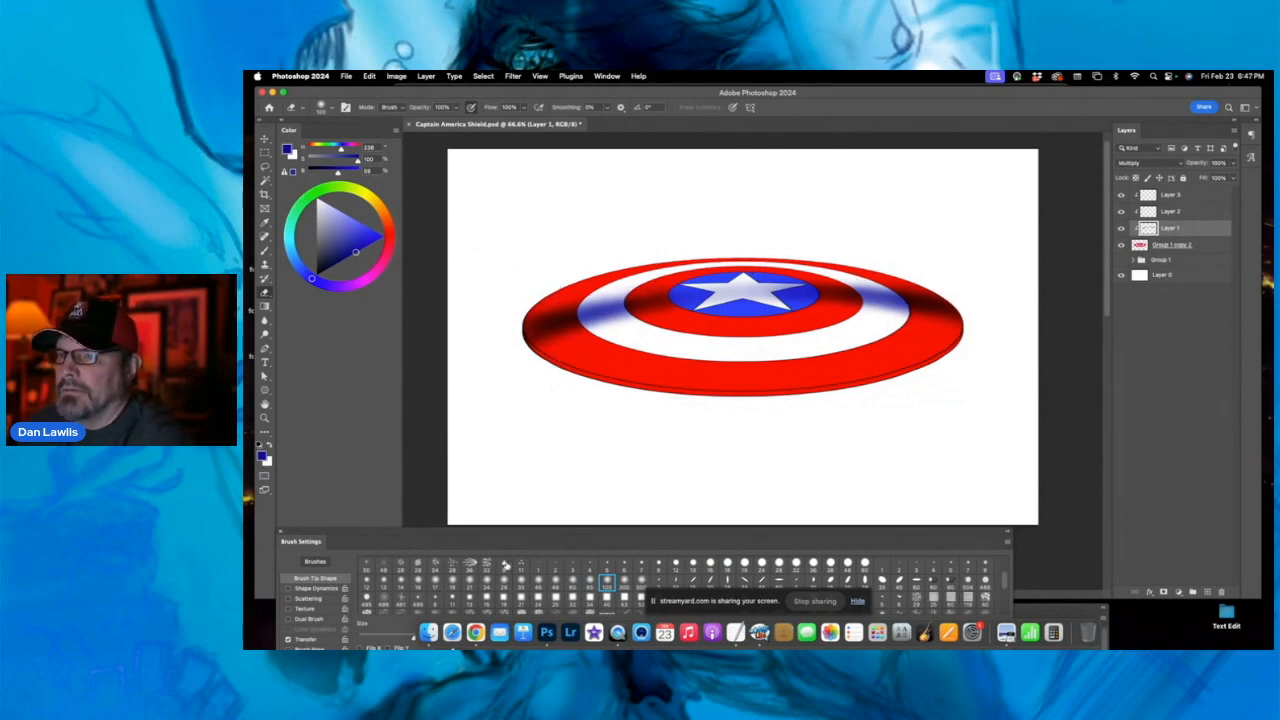
{"action": "left_click", "coordinate": [537, 600]}
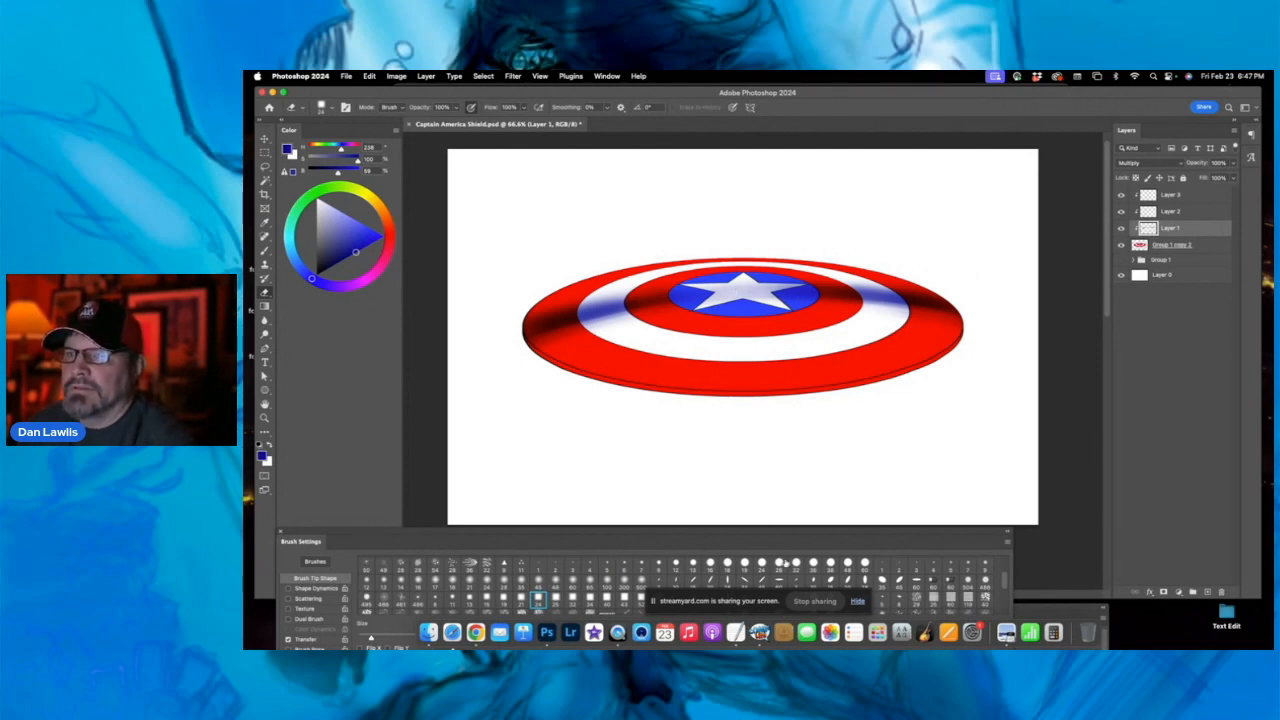
{"action": "left_click", "coordinate": [607, 583]}
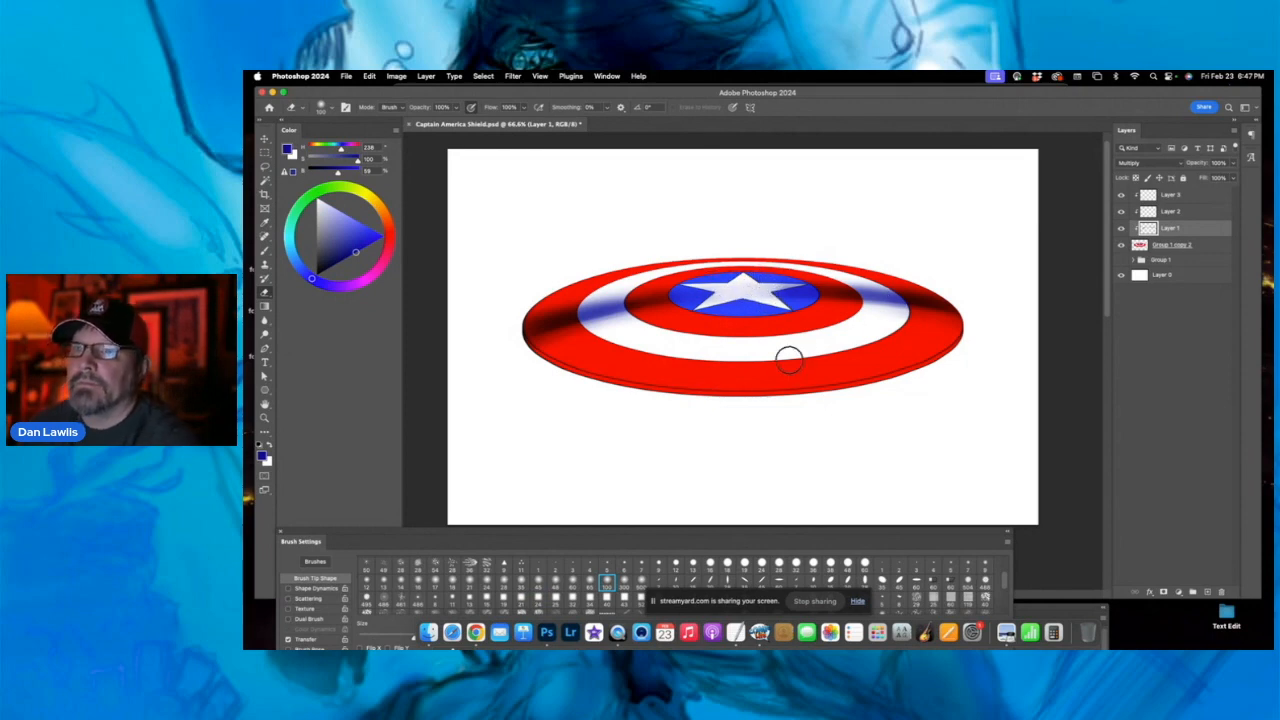
- Make Layer 2 active and set its blend mode to Darken
{"action": "left_click", "coordinate": [1184, 212]}
{"action": "left_click", "coordinate": [1181, 166]}
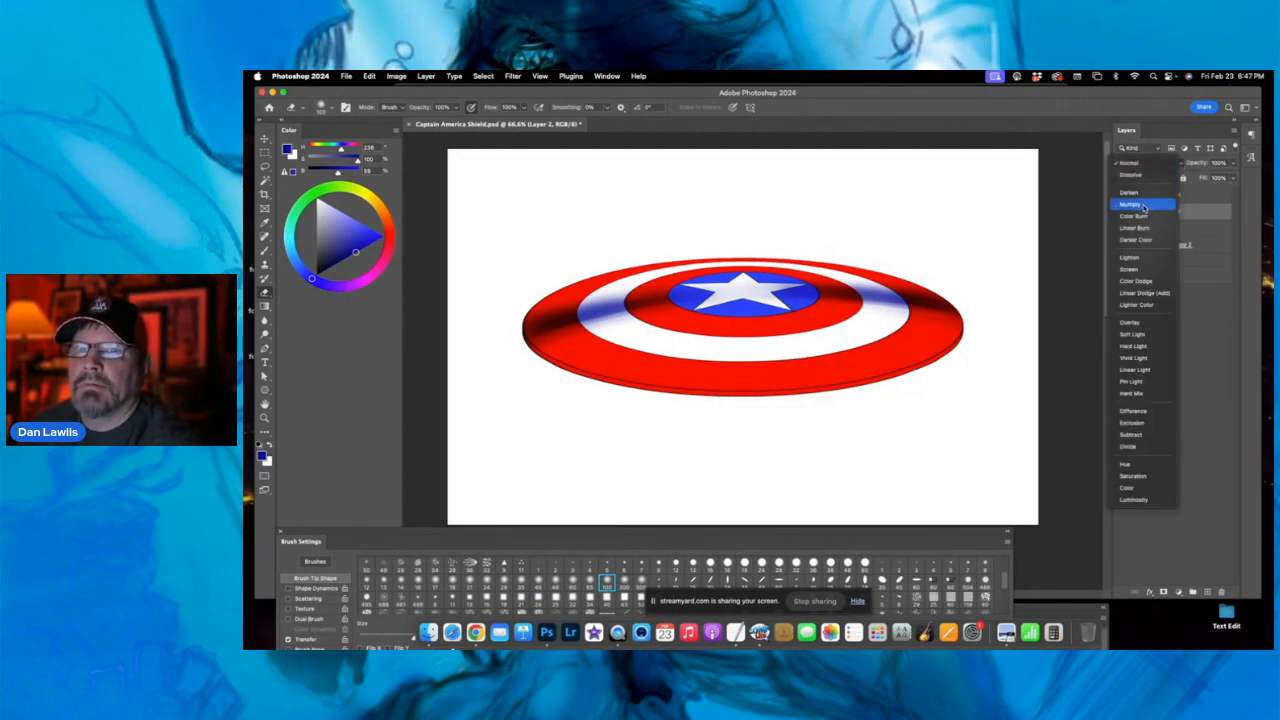
{"action": "left_click", "coordinate": [1165, 204]}
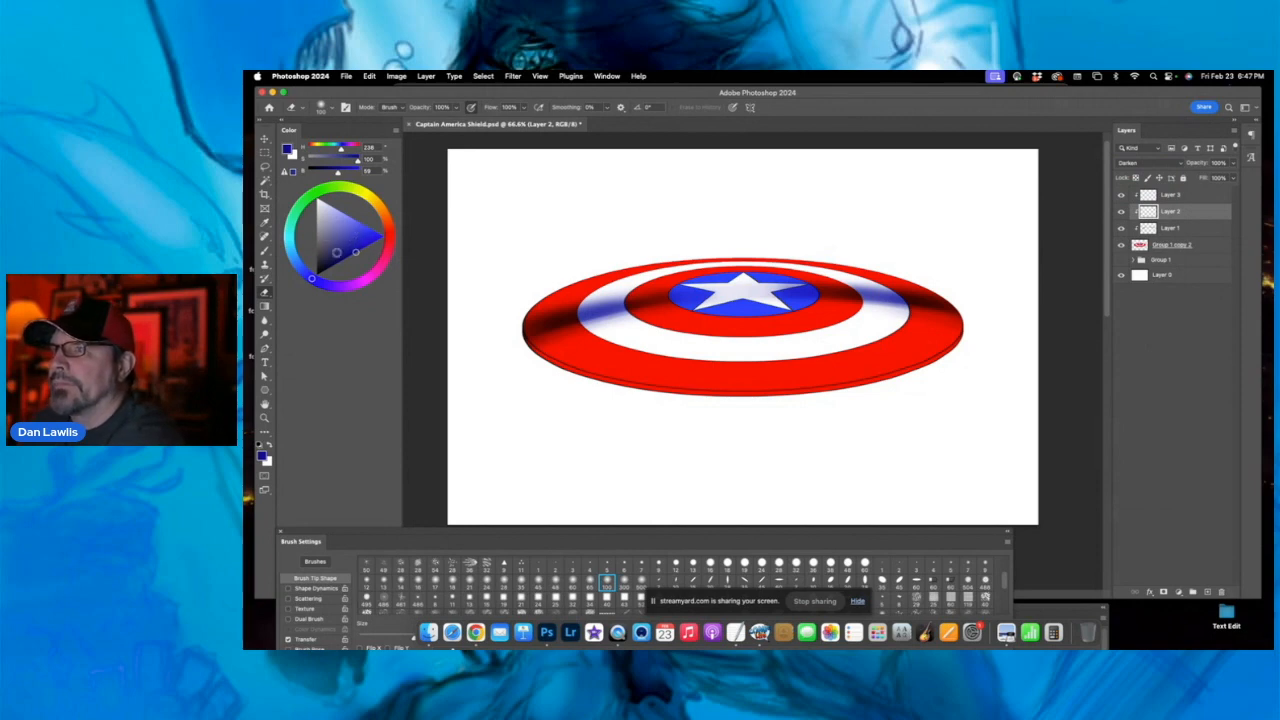
- Tint the upper part of the shield on Layer 2 with a lighter blue, hue 214, using a large soft round brush
{"action": "mouse_move", "coordinate": [311, 278]}
{"action": "left_mouse_down"}
{"action": "mouse_move", "coordinate": [296, 264]}
{"action": "mouse_move", "coordinate": [383, 236]}
{"action": "left_mouse_up"}
{"action": "key", "text": "b"}
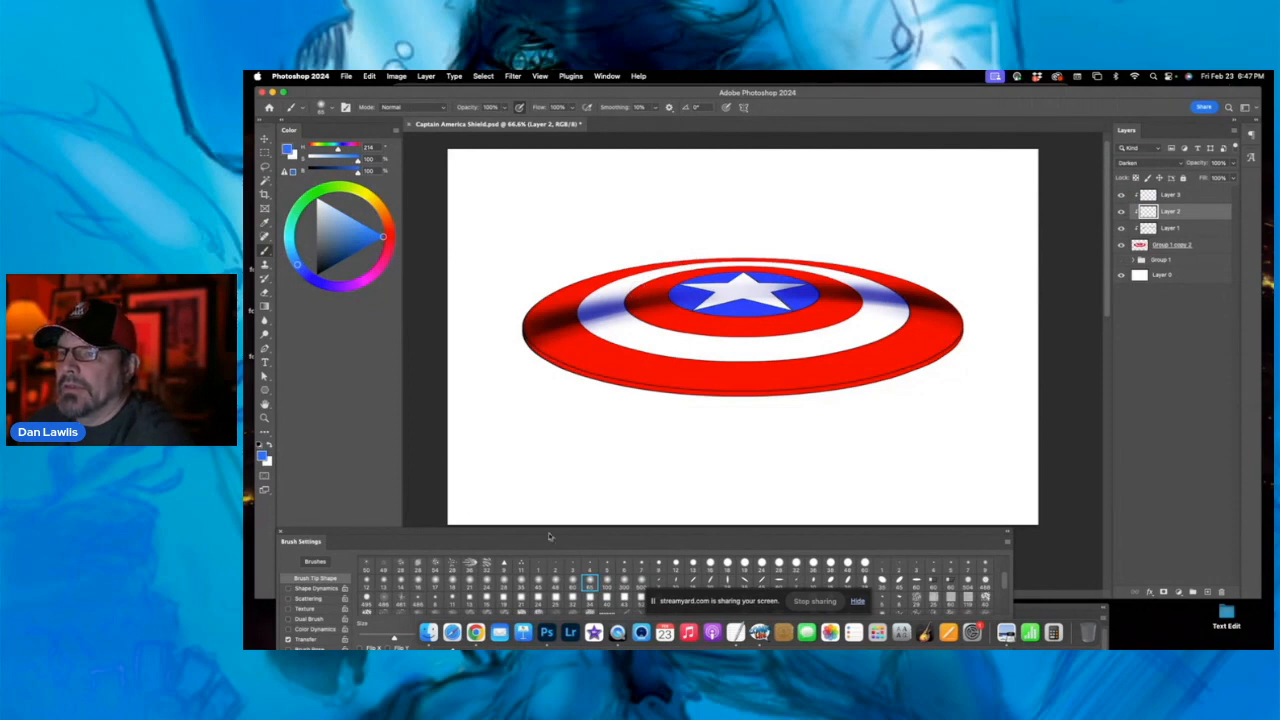
{"action": "left_click", "coordinate": [865, 565]}
{"action": "left_click", "coordinate": [624, 581]}
{"action": "left_click", "coordinate": [855, 600]}
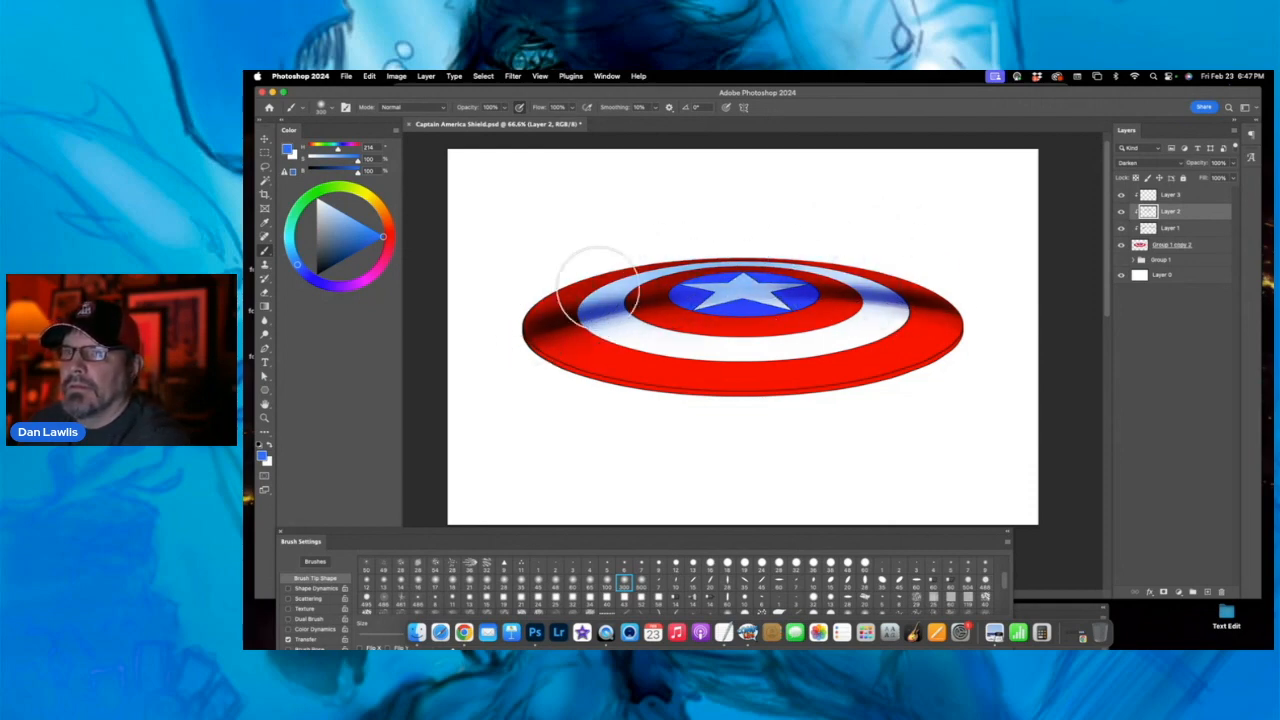
- Tint the lower white ring with a soft golden yellow on Layer 2, and thin the tint with a large soft eraser
{"action": "left_click_drag", "start_coordinate": [366, 196], "coordinate": [372, 199]}
{"action": "mouse_move", "coordinate": [572, 351]}
{"action": "left_mouse_down"}
{"action": "mouse_move", "coordinate": [715, 322]}
{"action": "mouse_move", "coordinate": [898, 326]}
{"action": "mouse_move", "coordinate": [925, 340]}
{"action": "mouse_move", "coordinate": [745, 321]}
{"action": "mouse_move", "coordinate": [519, 366]}
{"action": "mouse_move", "coordinate": [694, 352]}
{"action": "left_mouse_up"}
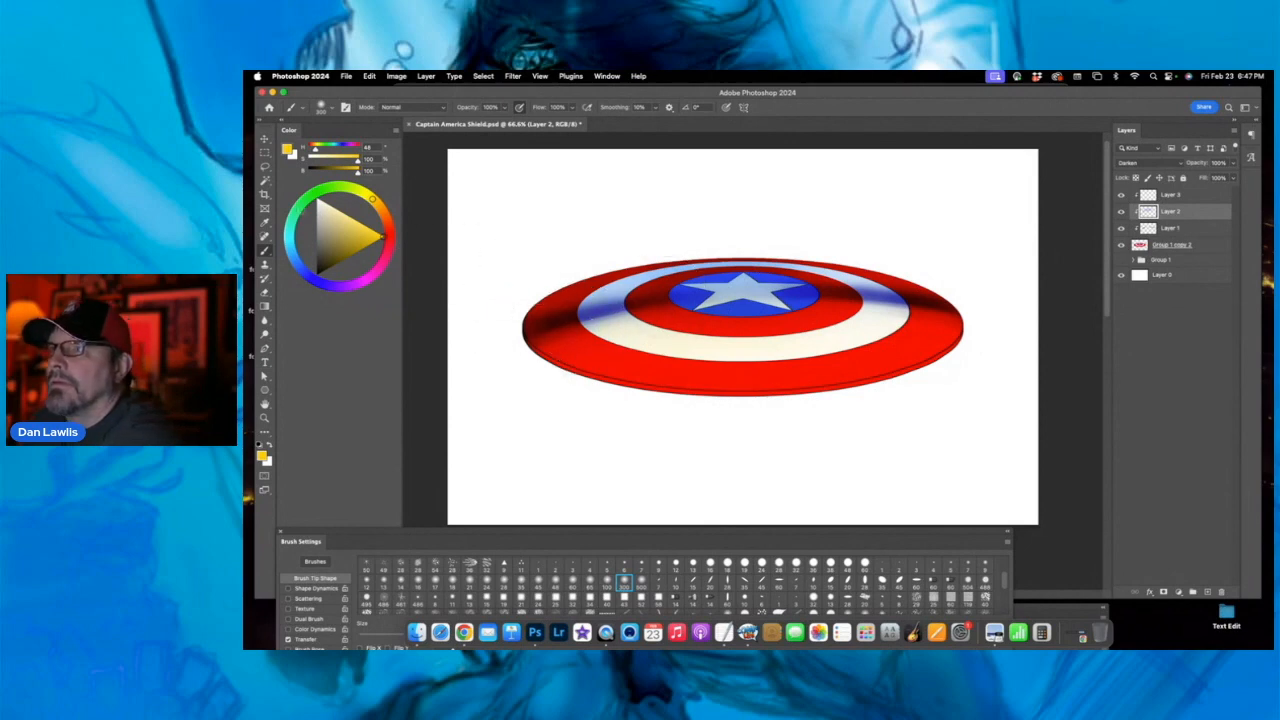
{"action": "left_click", "coordinate": [264, 291]}
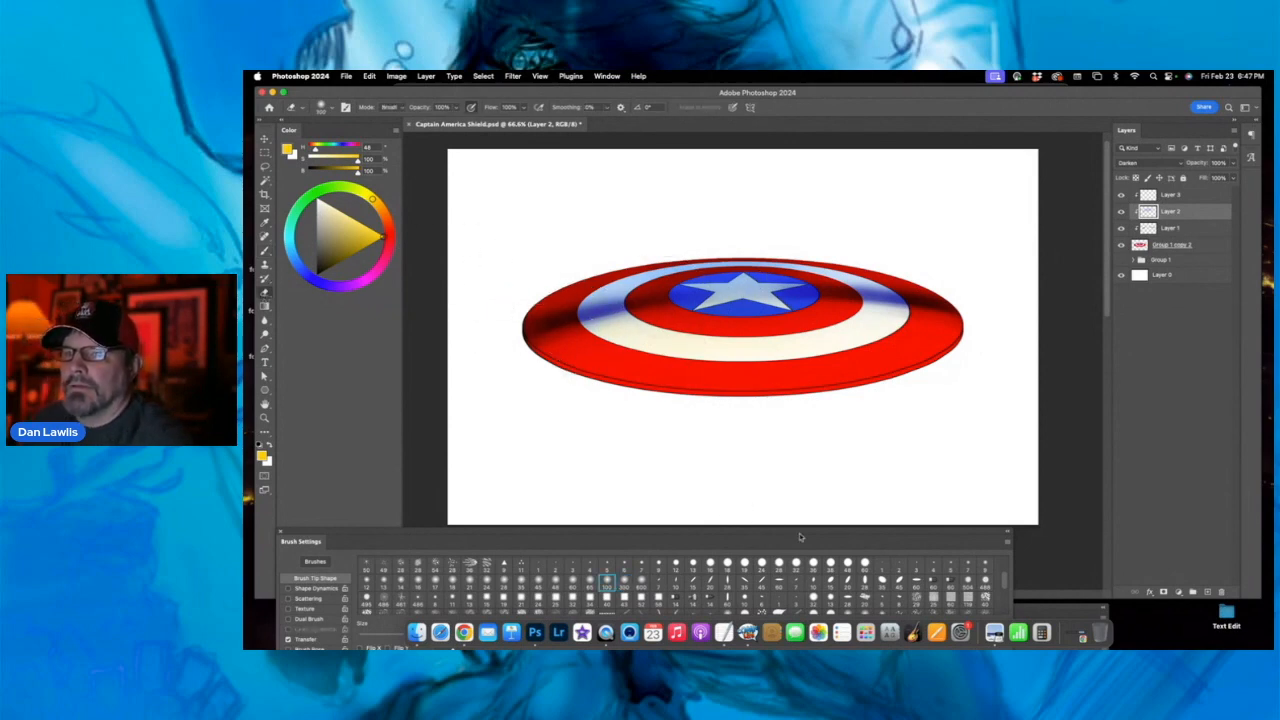
{"action": "left_click", "coordinate": [624, 581]}
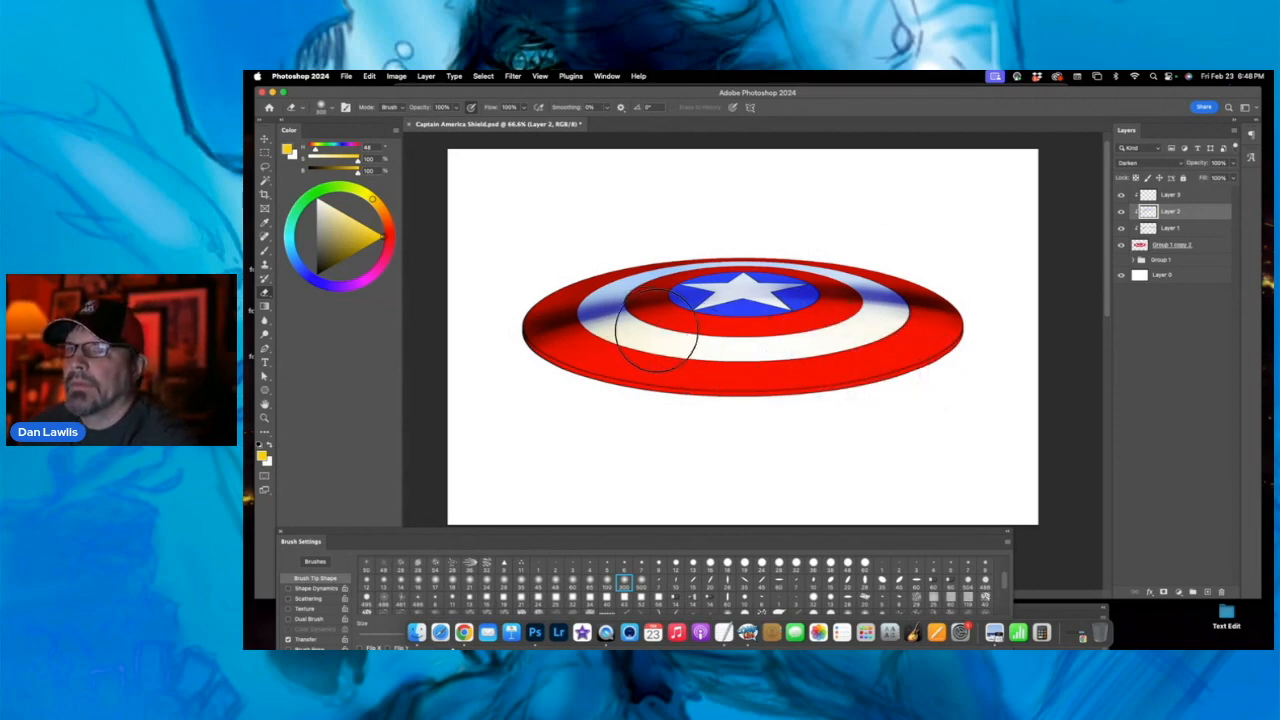
- Add a blank unclipped layer above Layer 3 and set up a small soft brush with a deep blue, hue 232
{"action": "left_click", "coordinate": [1199, 197]}
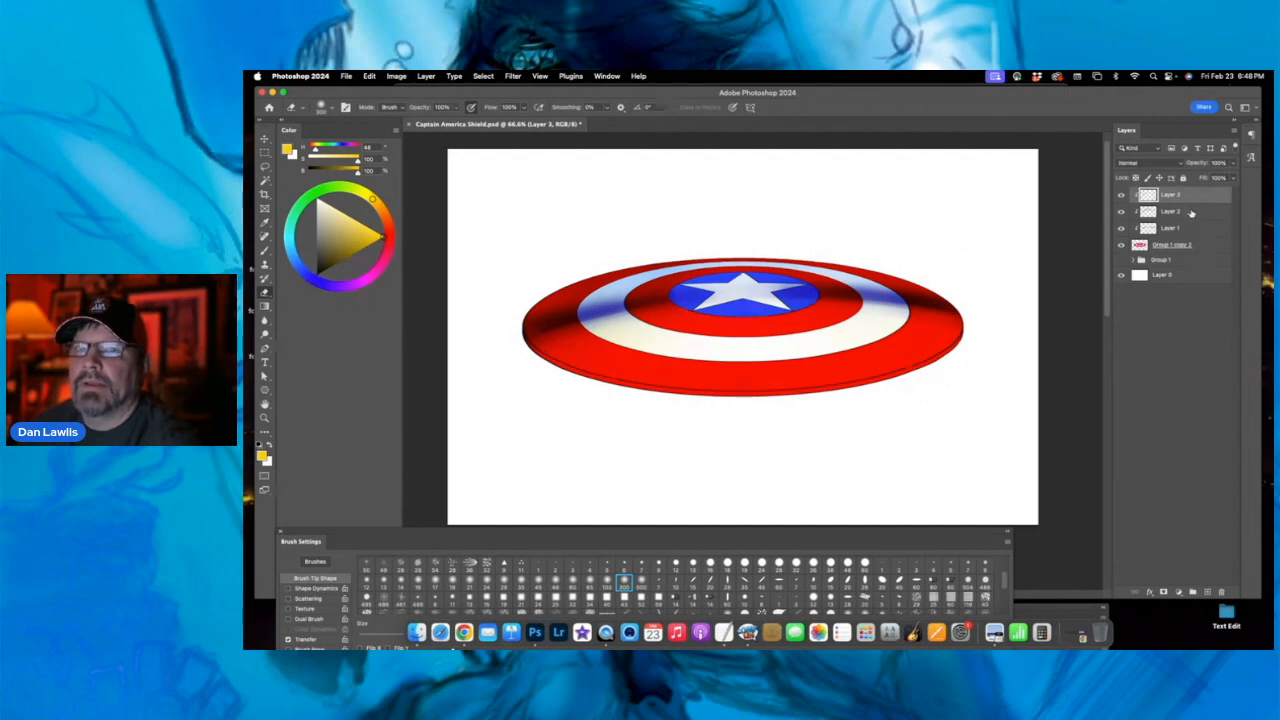
{"action": "left_click", "coordinate": [1207, 592]}
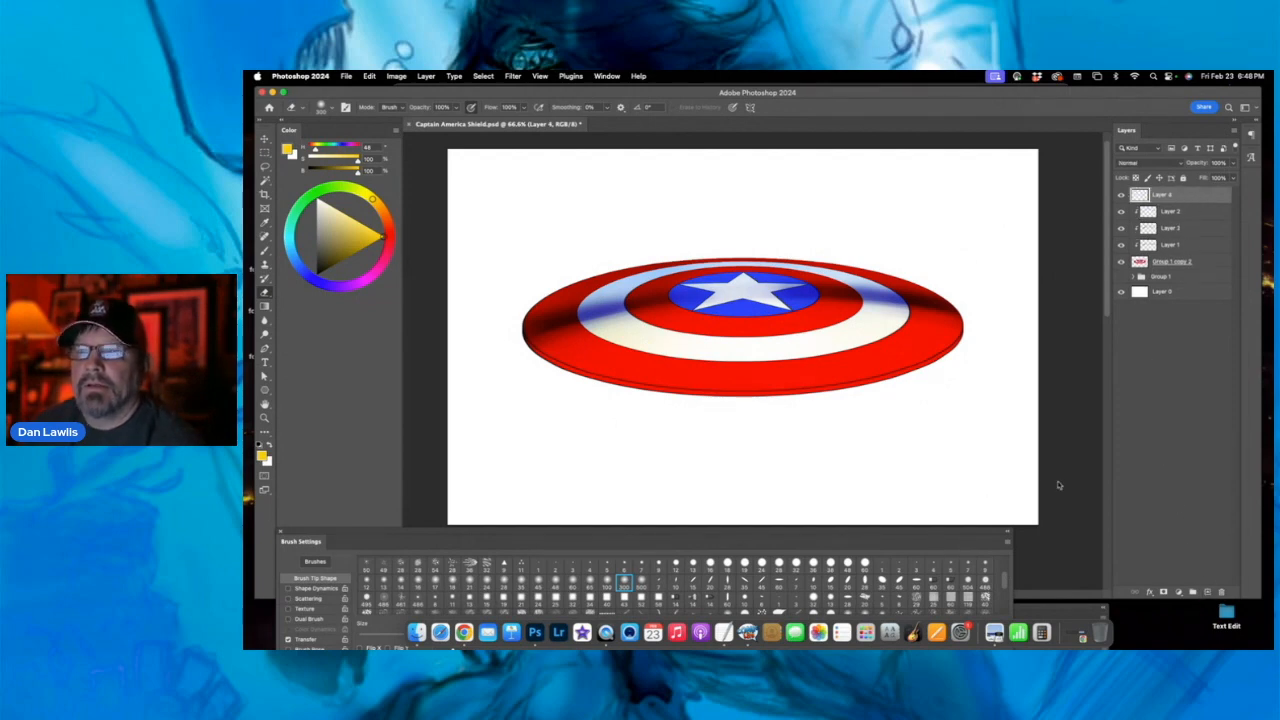
{"action": "left_click", "coordinate": [265, 250]}
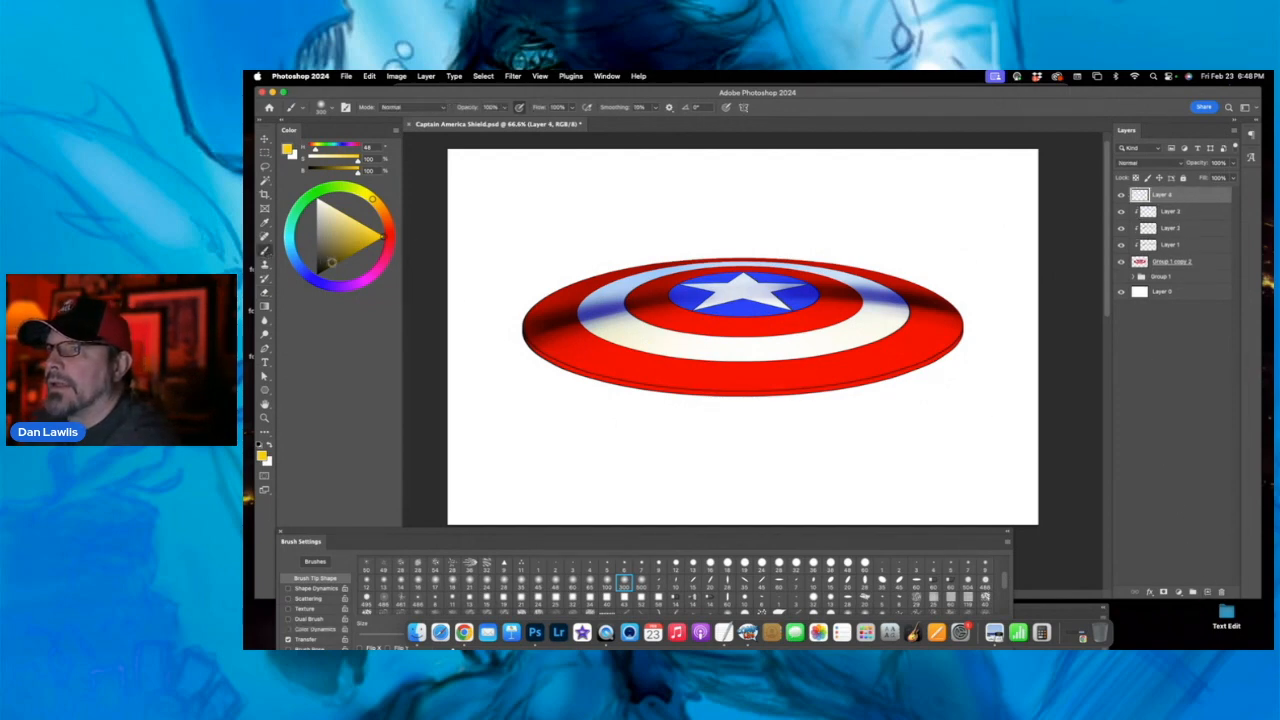
{"action": "left_click", "coordinate": [309, 279]}
{"action": "left_click_drag", "start_coordinate": [362, 237], "coordinate": [370, 247]}
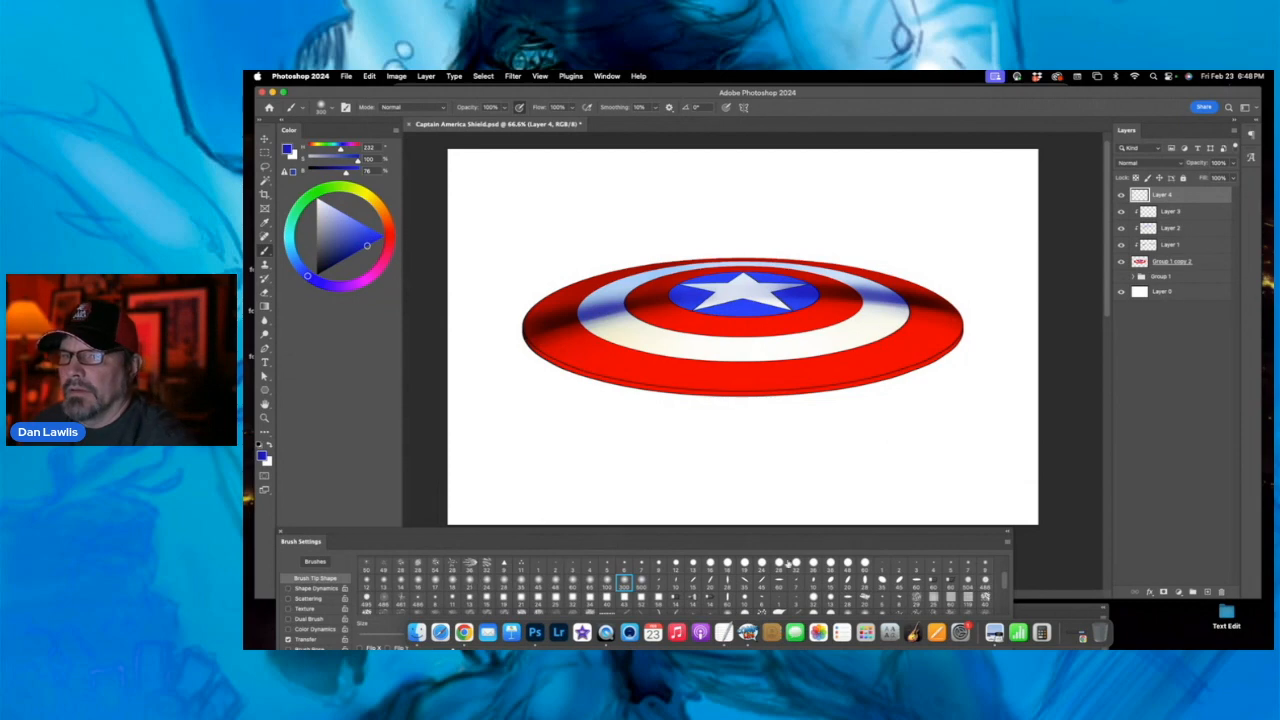
{"action": "left_click", "coordinate": [419, 581]}
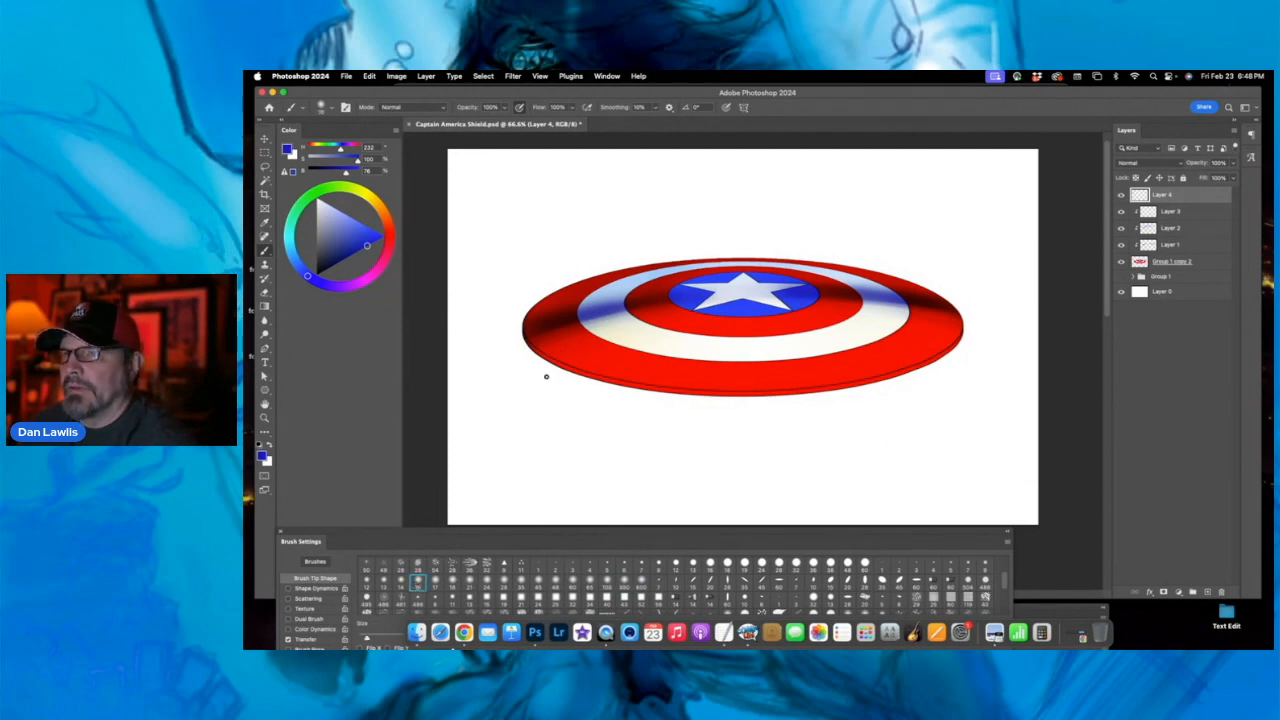
{"action": "left_click", "coordinate": [402, 581]}
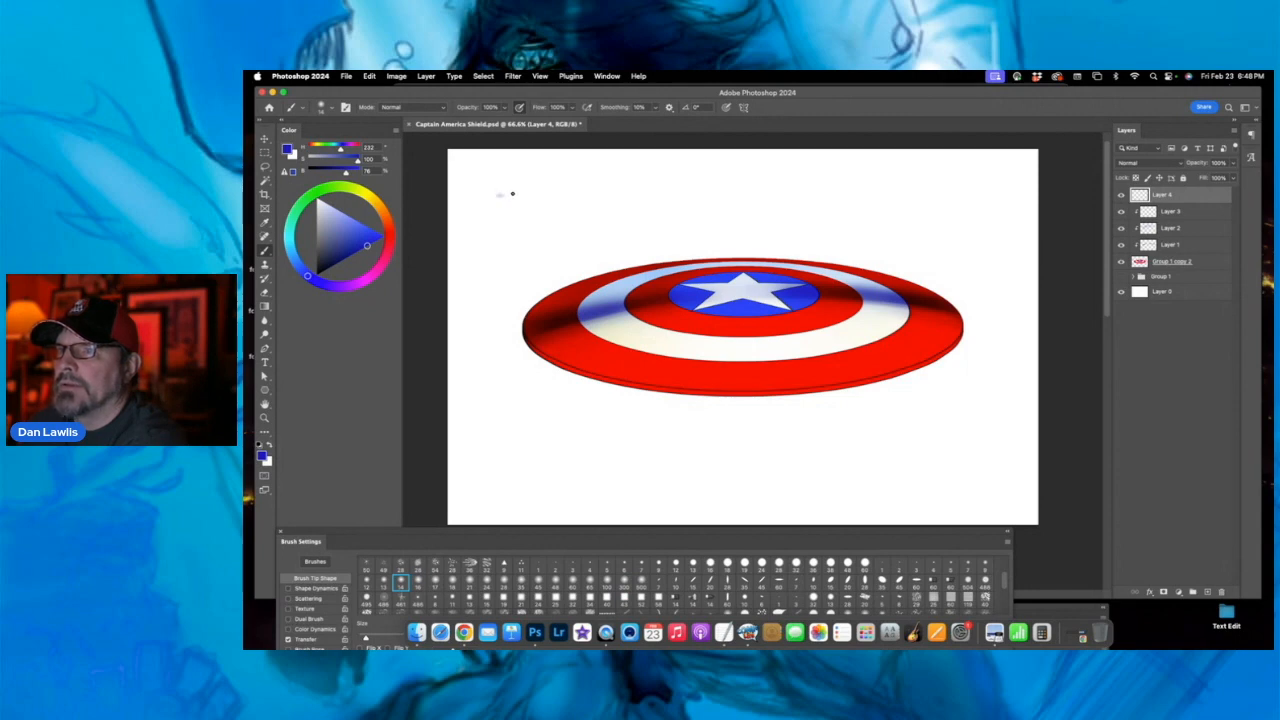
- Paint long horizontal blue speed lines on Layer 4, three above the shield and three below it
{"action": "left_click_drag", "start_coordinate": [498, 195], "coordinate": [996, 195]}
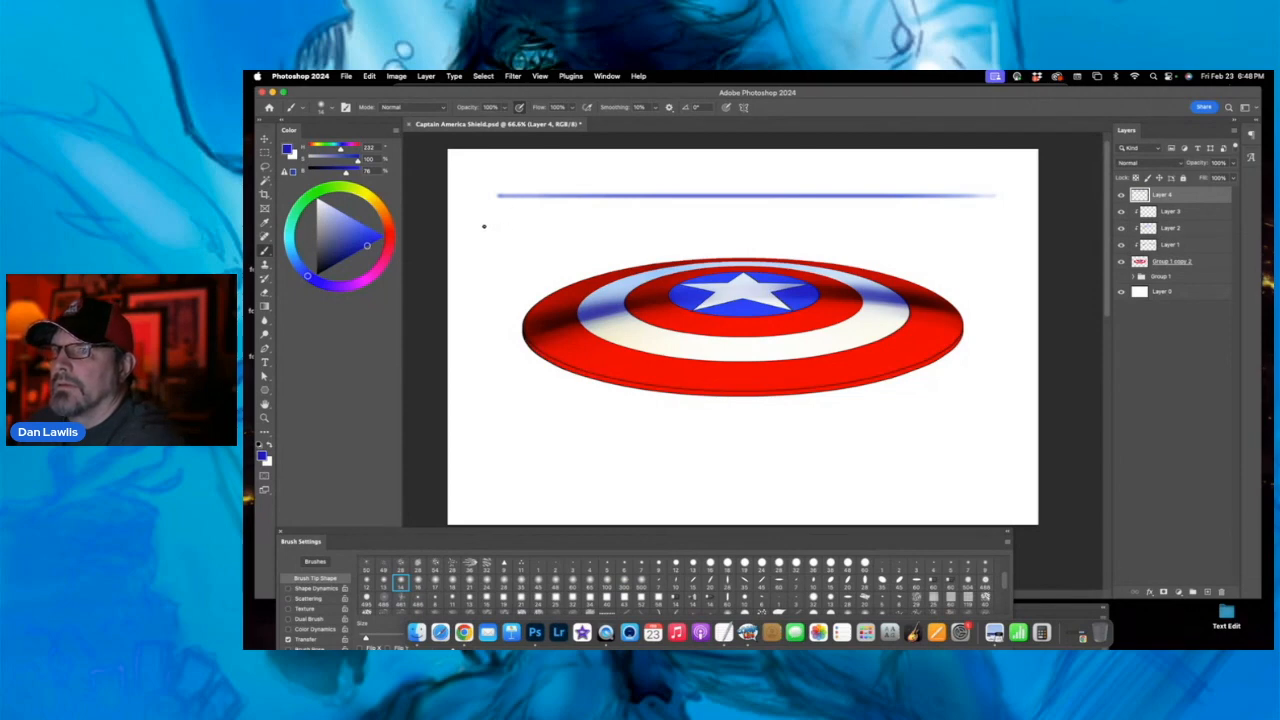
{"action": "left_click_drag", "start_coordinate": [484, 226], "coordinate": [935, 226]}
{"action": "mouse_move", "coordinate": [493, 226]}
{"action": "left_mouse_down"}
{"action": "mouse_move", "coordinate": [623, 224]}
{"action": "mouse_move", "coordinate": [701, 263]}
{"action": "left_mouse_up"}
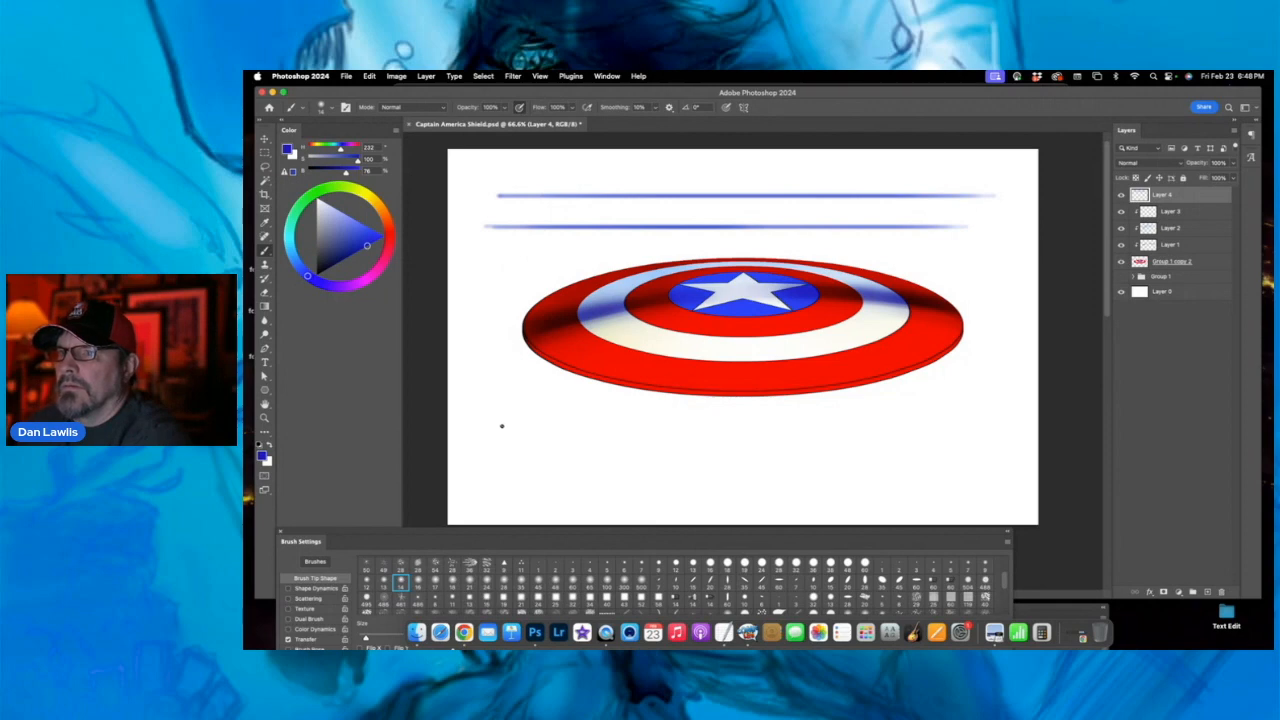
{"action": "left_click_drag", "start_coordinate": [497, 430], "coordinate": [990, 431]}
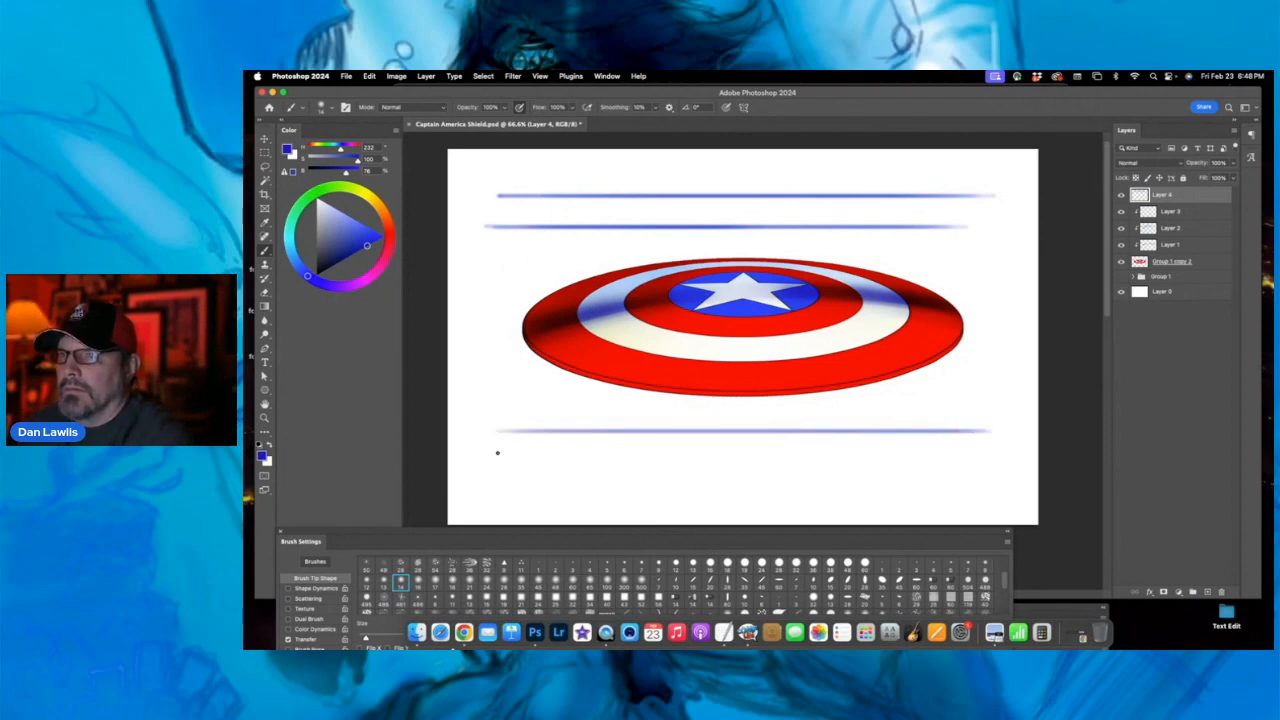
{"action": "left_click_drag", "start_coordinate": [498, 456], "coordinate": [963, 458]}
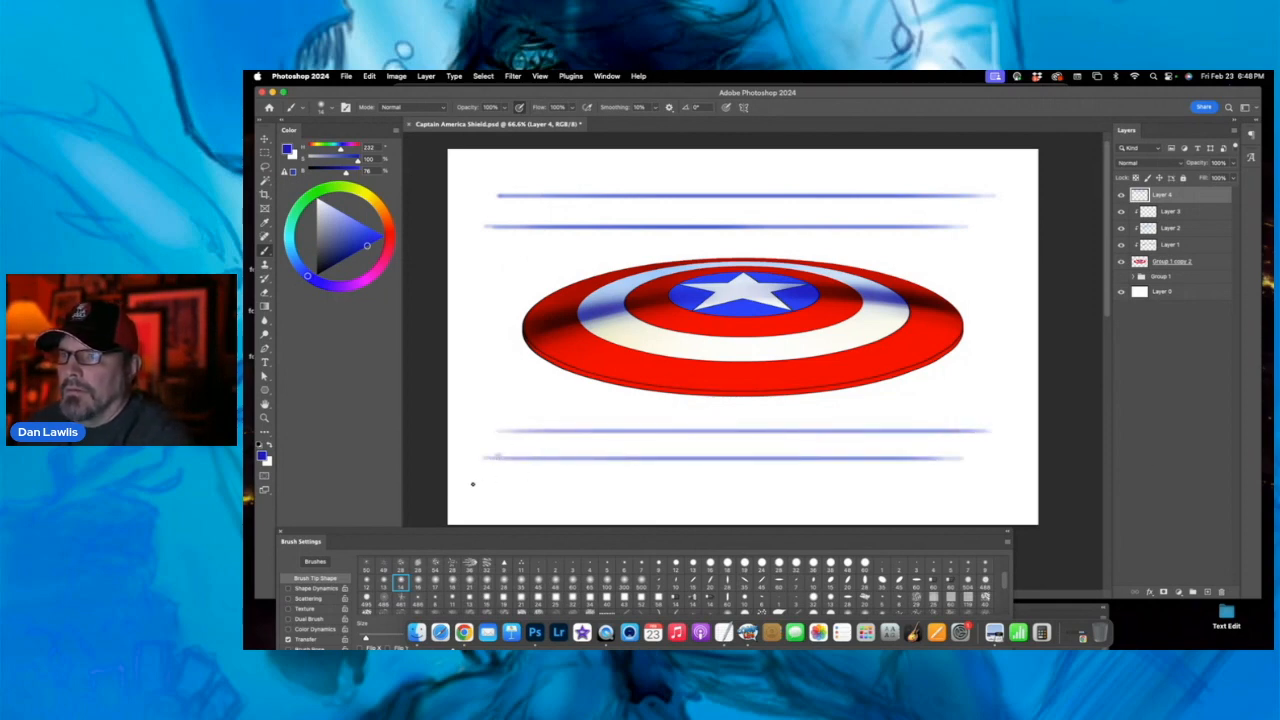
{"action": "left_click_drag", "start_coordinate": [483, 477], "coordinate": [981, 476]}
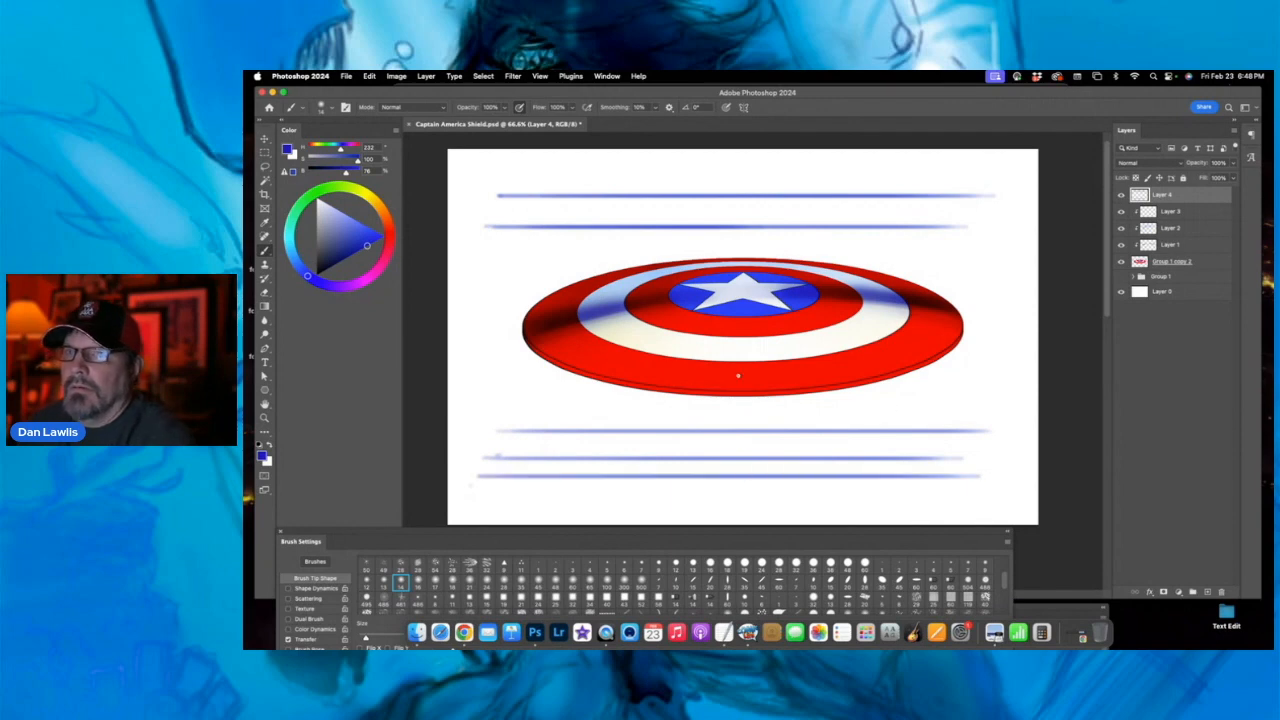
{"action": "left_click_drag", "start_coordinate": [514, 238], "coordinate": [1029, 258]}
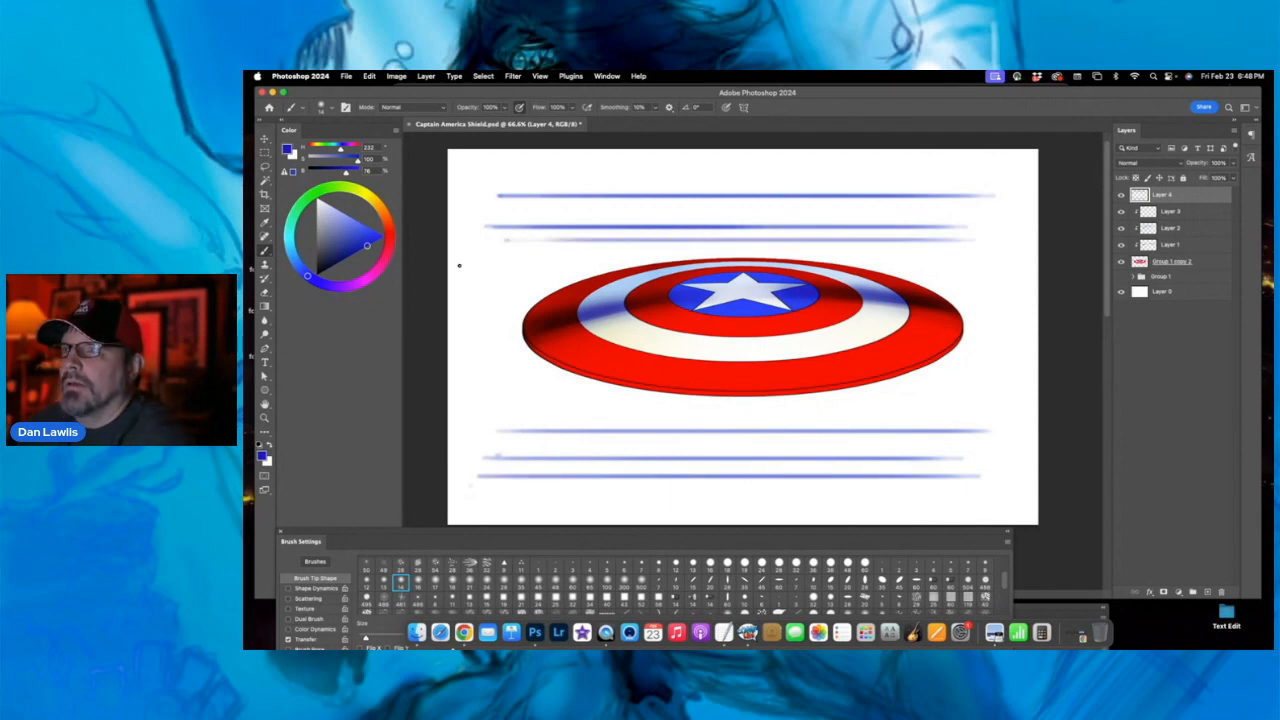
- Fade both ends of the speed lines with a large soft eraser
{"action": "key", "text": "e"}
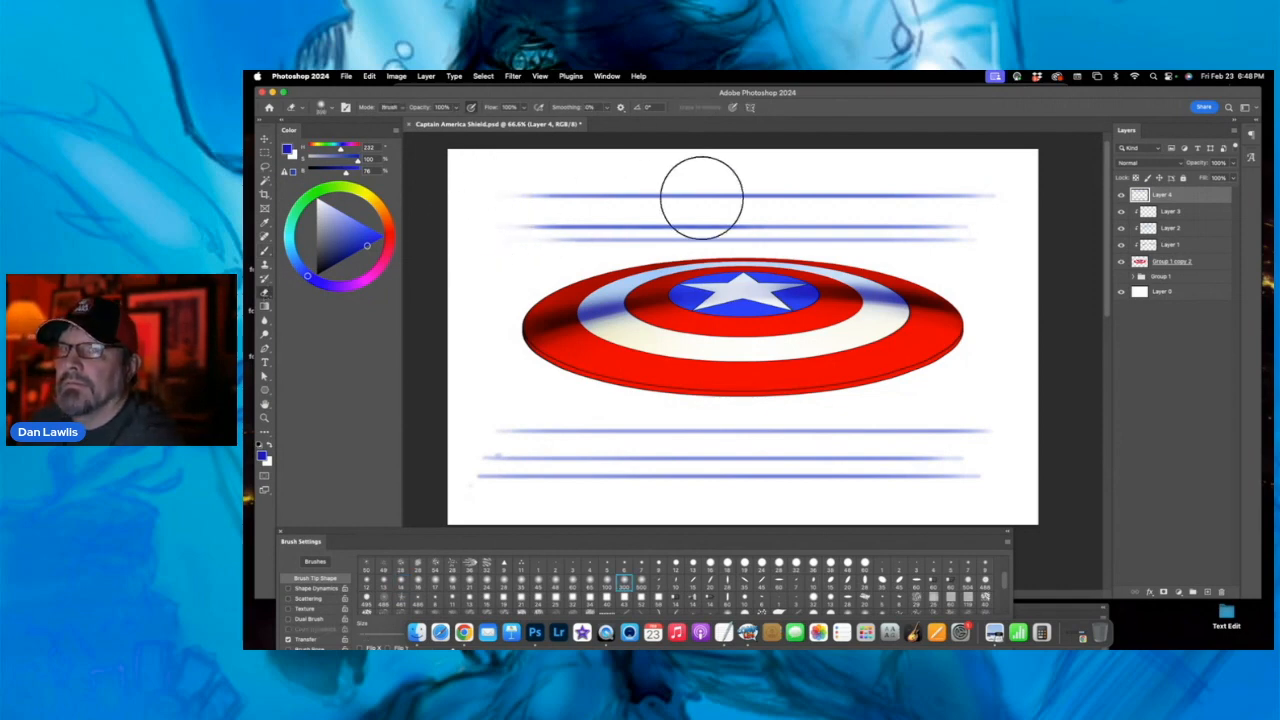
{"action": "mouse_move", "coordinate": [990, 206]}
{"action": "left_mouse_down"}
{"action": "mouse_move", "coordinate": [992, 458]}
{"action": "mouse_move", "coordinate": [980, 449]}
{"action": "left_mouse_up"}
{"action": "left_click_drag", "start_coordinate": [486, 443], "coordinate": [474, 460]}
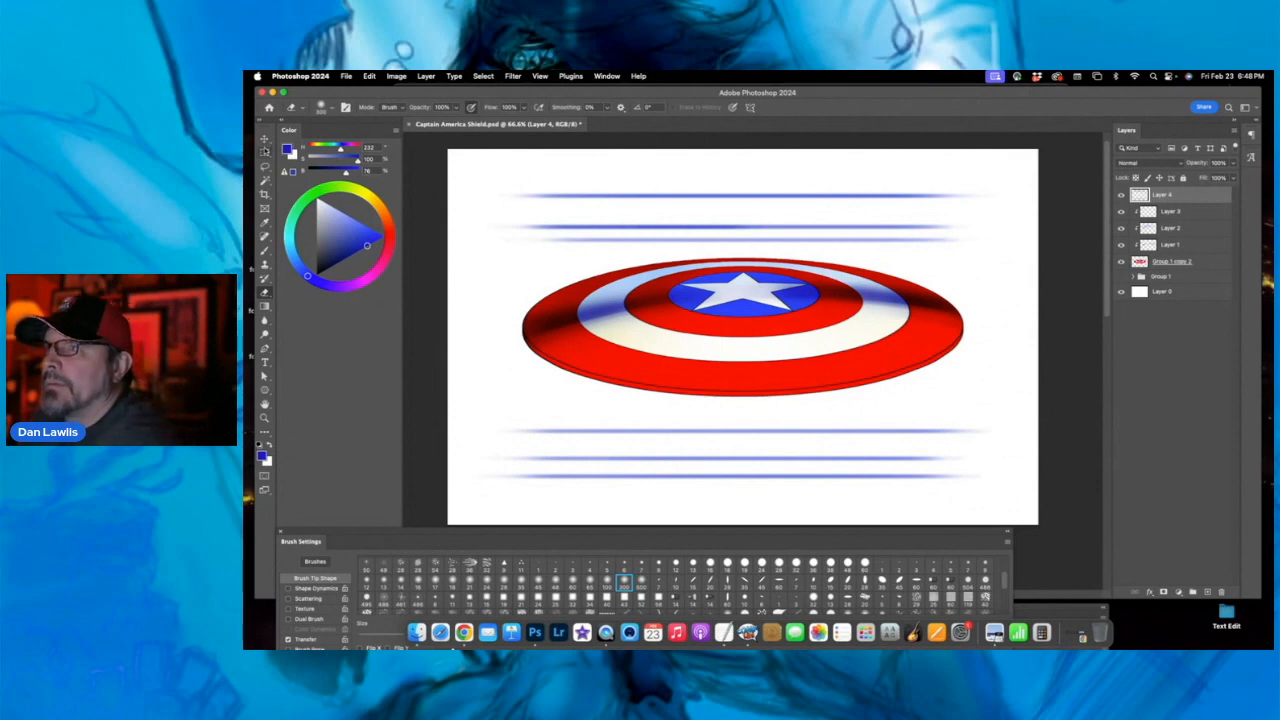
- Rotate the speed lines on Layer 4 to a steep diagonal and scale them down over the shield
{"action": "left_click", "coordinate": [264, 137]}
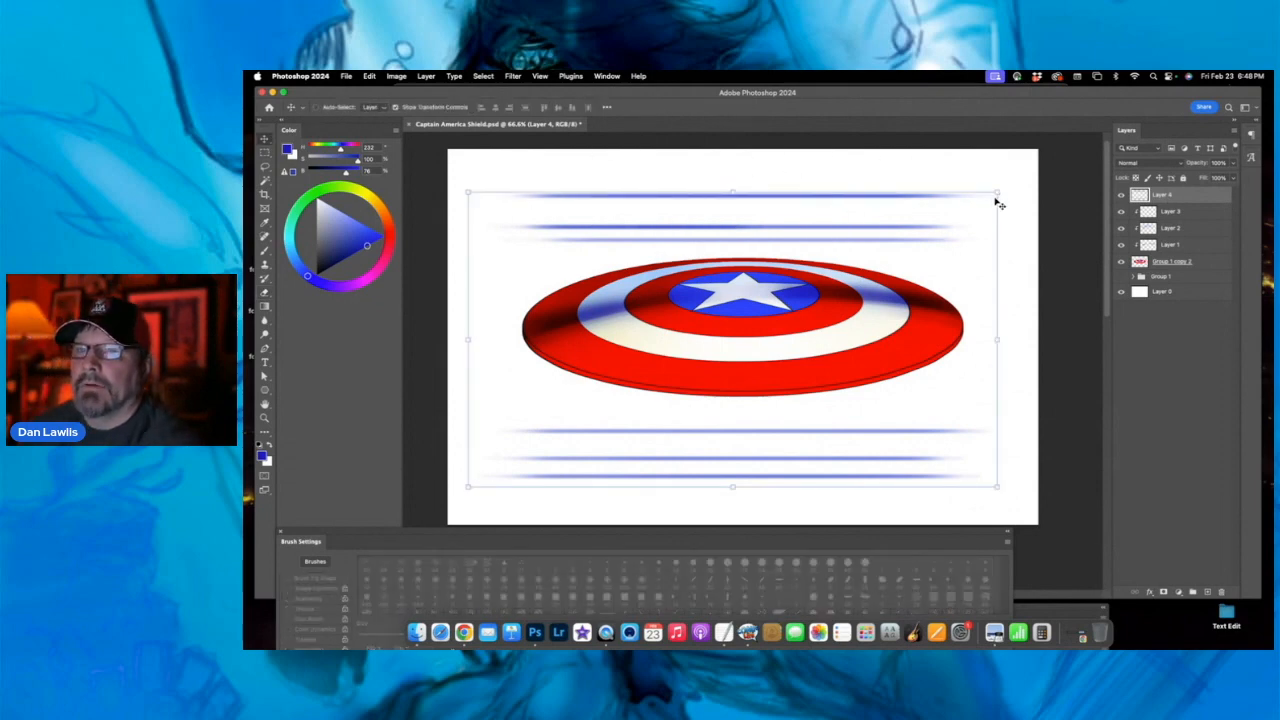
{"action": "left_click_drag", "start_coordinate": [1006, 183], "coordinate": [603, 284]}
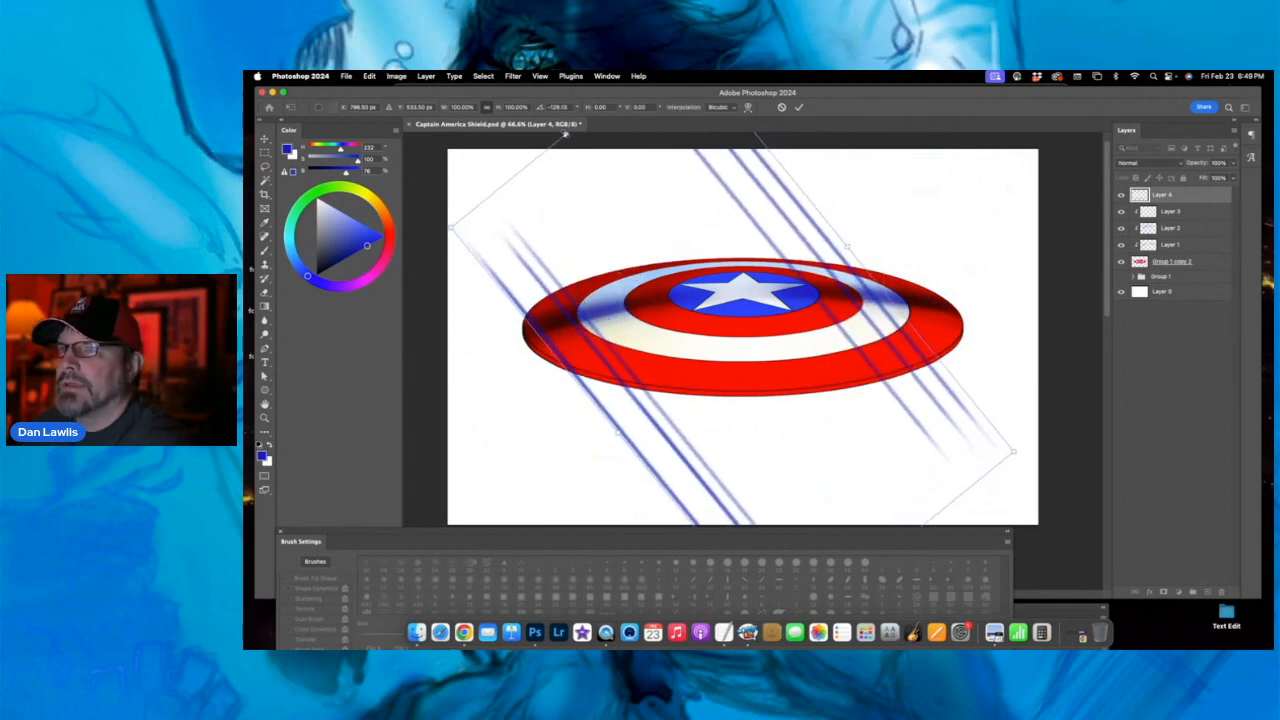
{"action": "left_click_drag", "start_coordinate": [571, 137], "coordinate": [677, 262]}
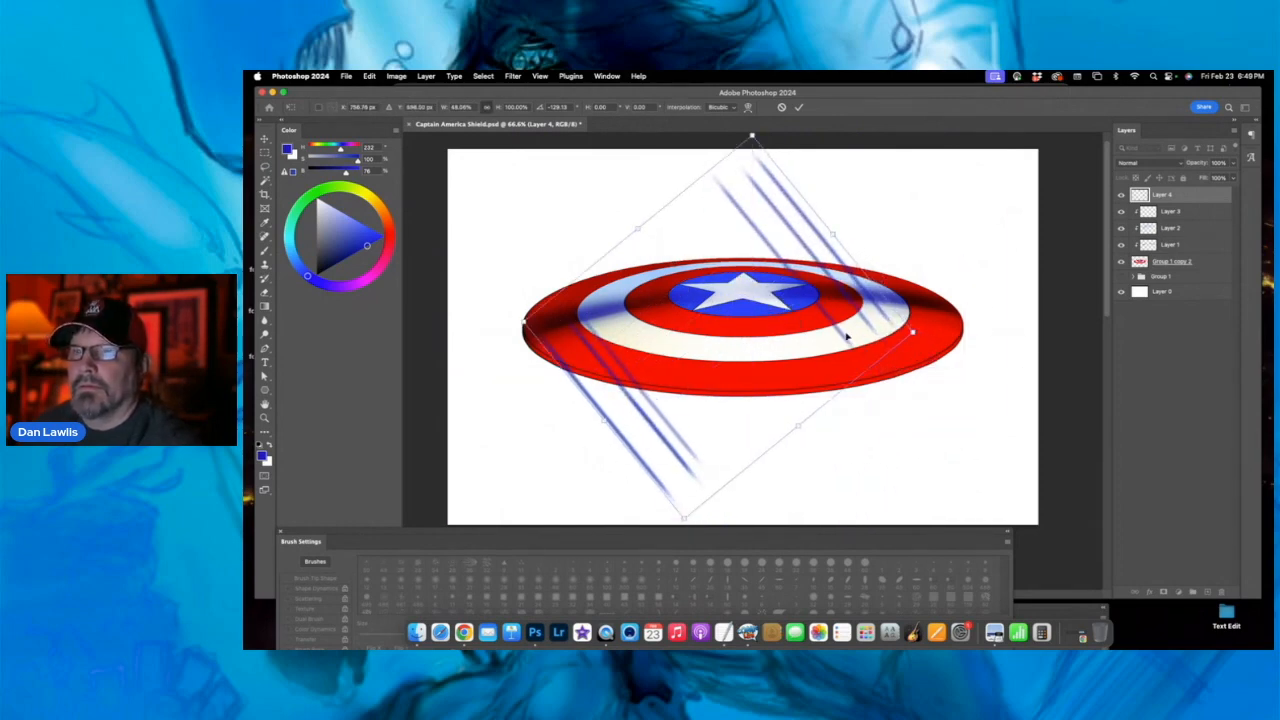
{"action": "left_click_drag", "start_coordinate": [834, 289], "coordinate": [819, 295]}
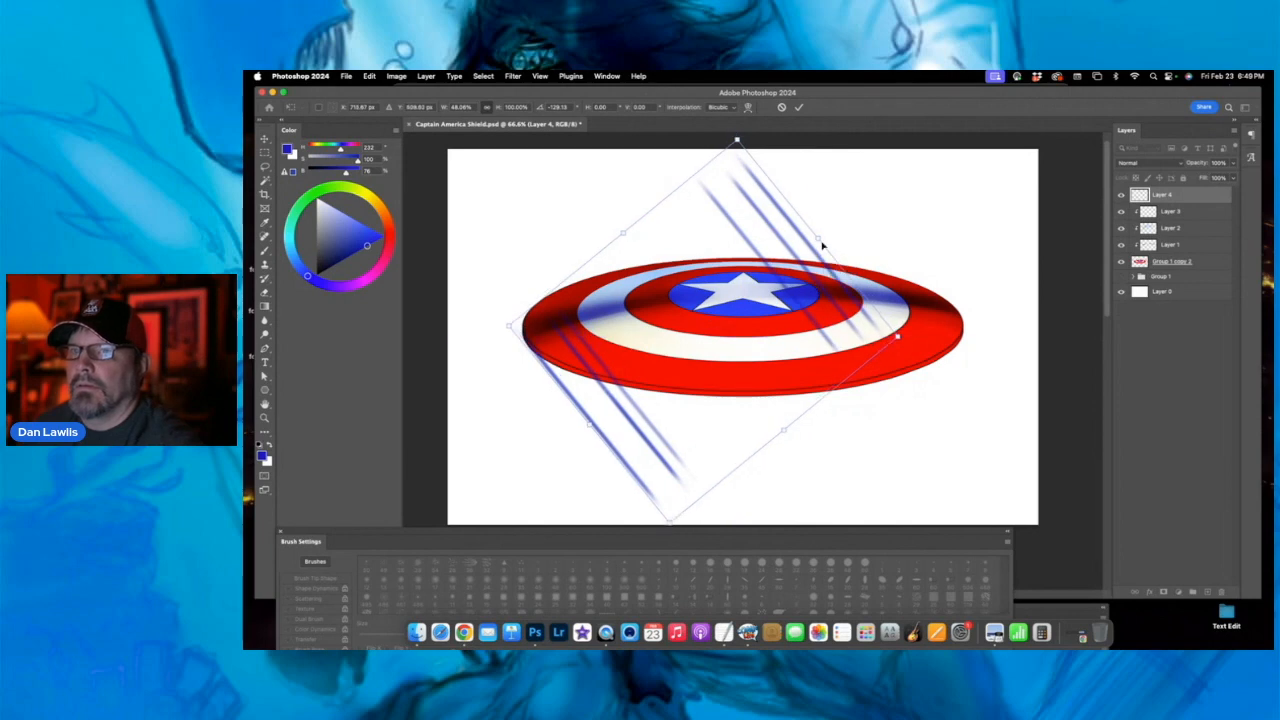
{"action": "left_click_drag", "start_coordinate": [819, 237], "coordinate": [829, 279]}
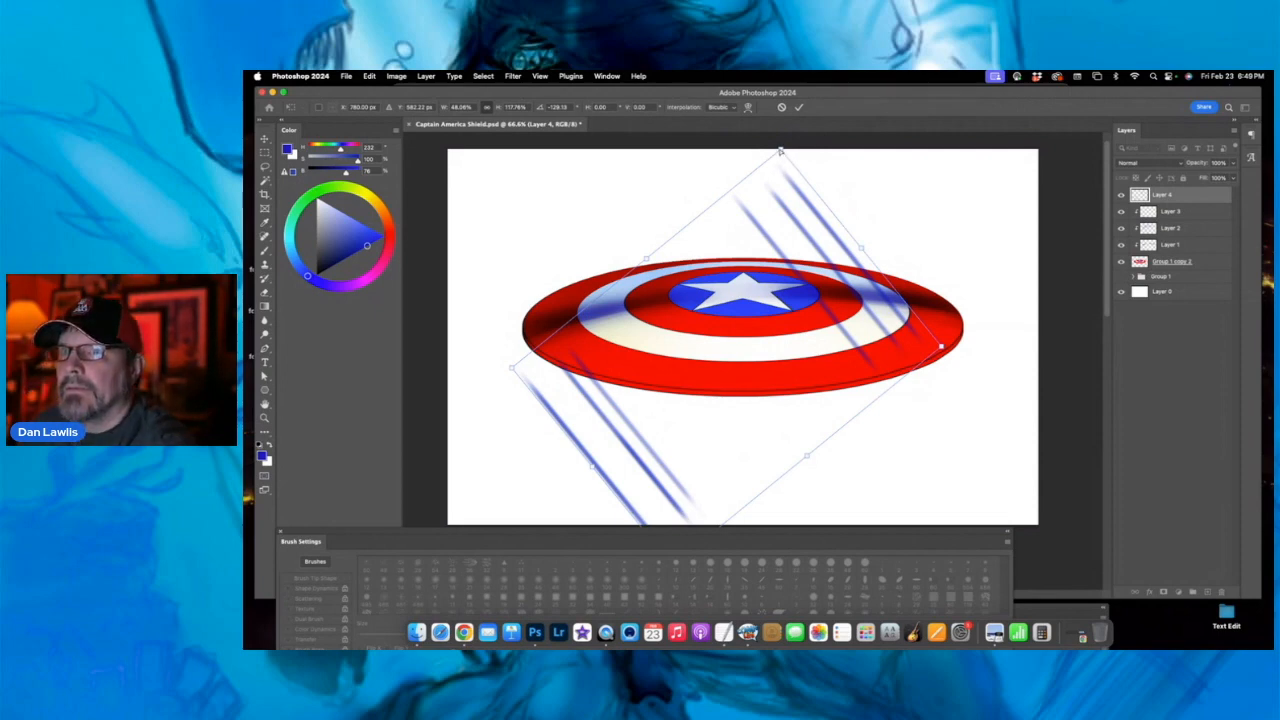
- Distort the corners of the Layer 4 speed lines so they fan upward from the shield's far edge, and apply the transform
{"action": "left_click_drag", "start_coordinate": [781, 150], "coordinate": [722, 189]}
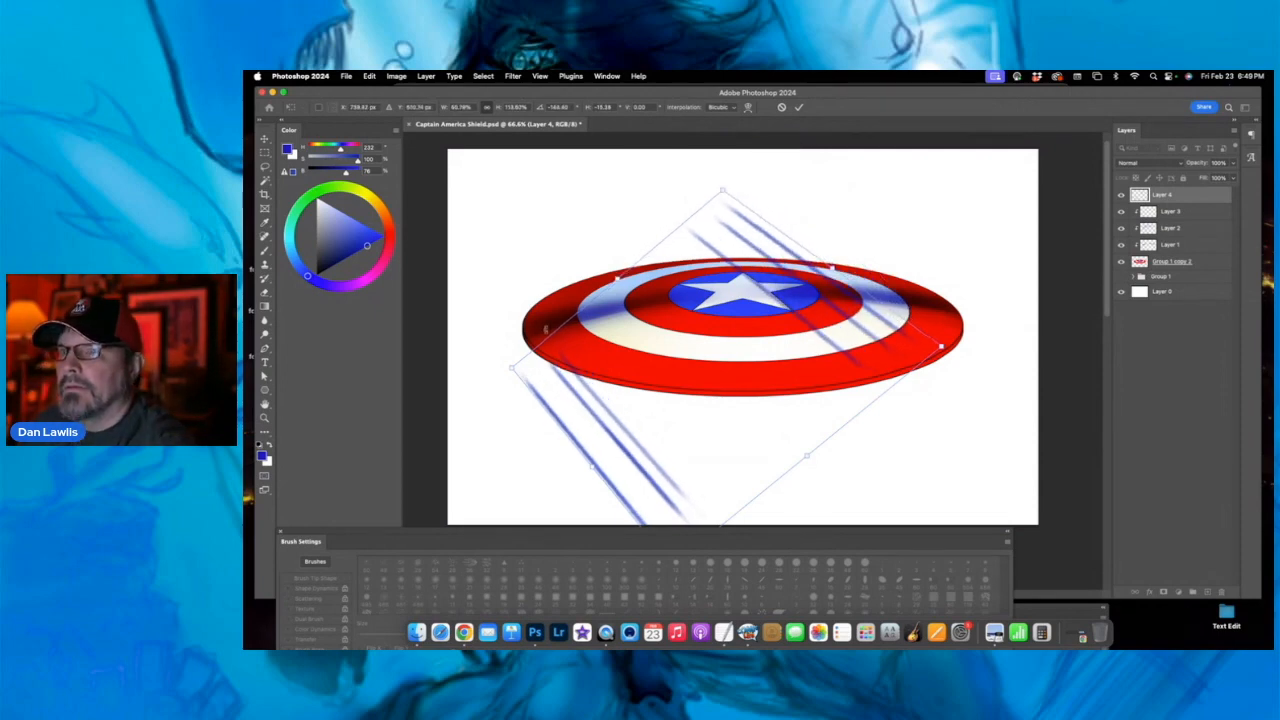
{"action": "left_click_drag", "start_coordinate": [511, 370], "coordinate": [590, 237]}
{"action": "left_click_drag", "start_coordinate": [941, 347], "coordinate": [937, 286]}
{"action": "scroll", "coordinate": [727, 465], "scroll_direction": "down", "scroll_amount": 3}
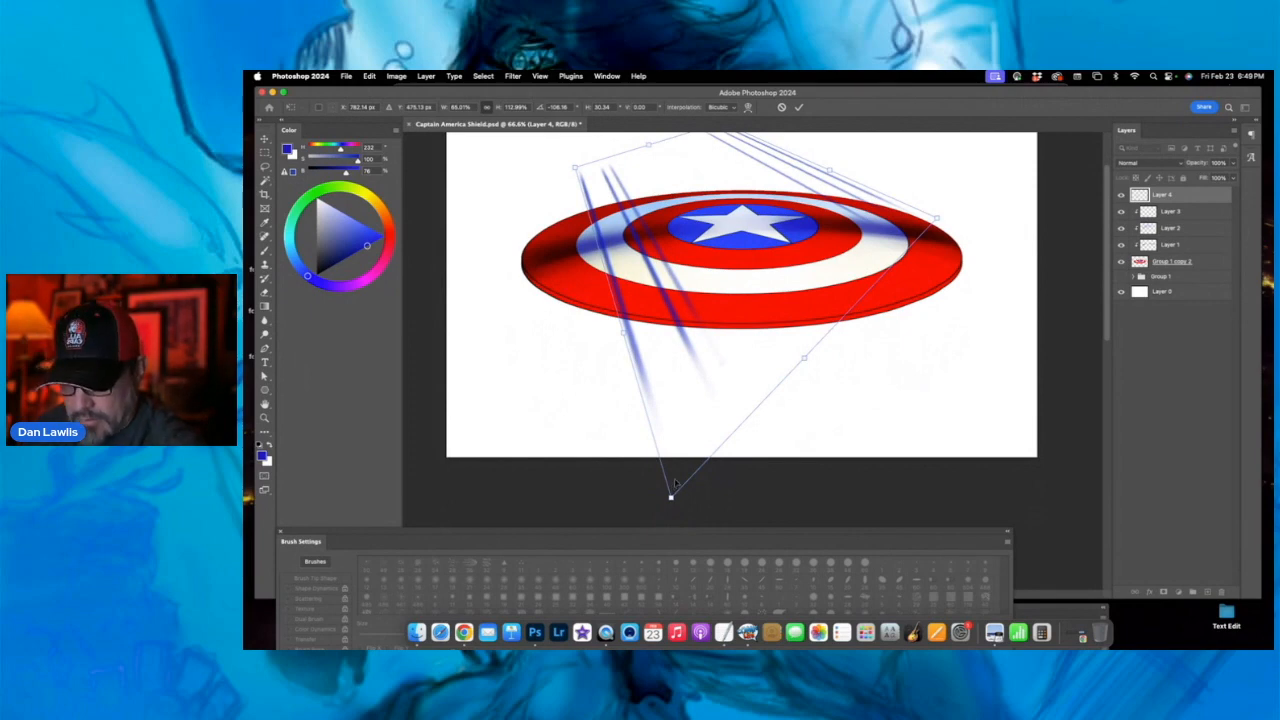
{"action": "left_click_drag", "start_coordinate": [671, 497], "coordinate": [498, 304]}
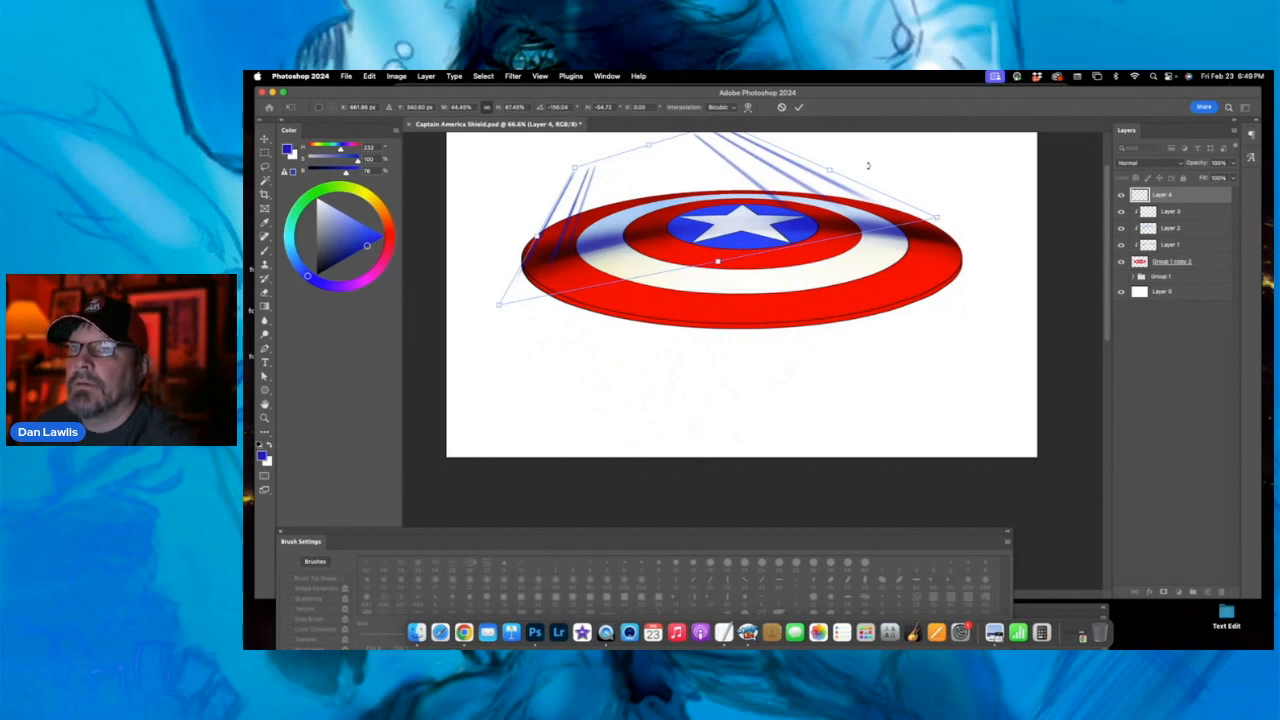
{"action": "left_click", "coordinate": [799, 108]}
{"action": "scroll", "coordinate": [838, 268], "scroll_direction": "up", "scroll_amount": 3}
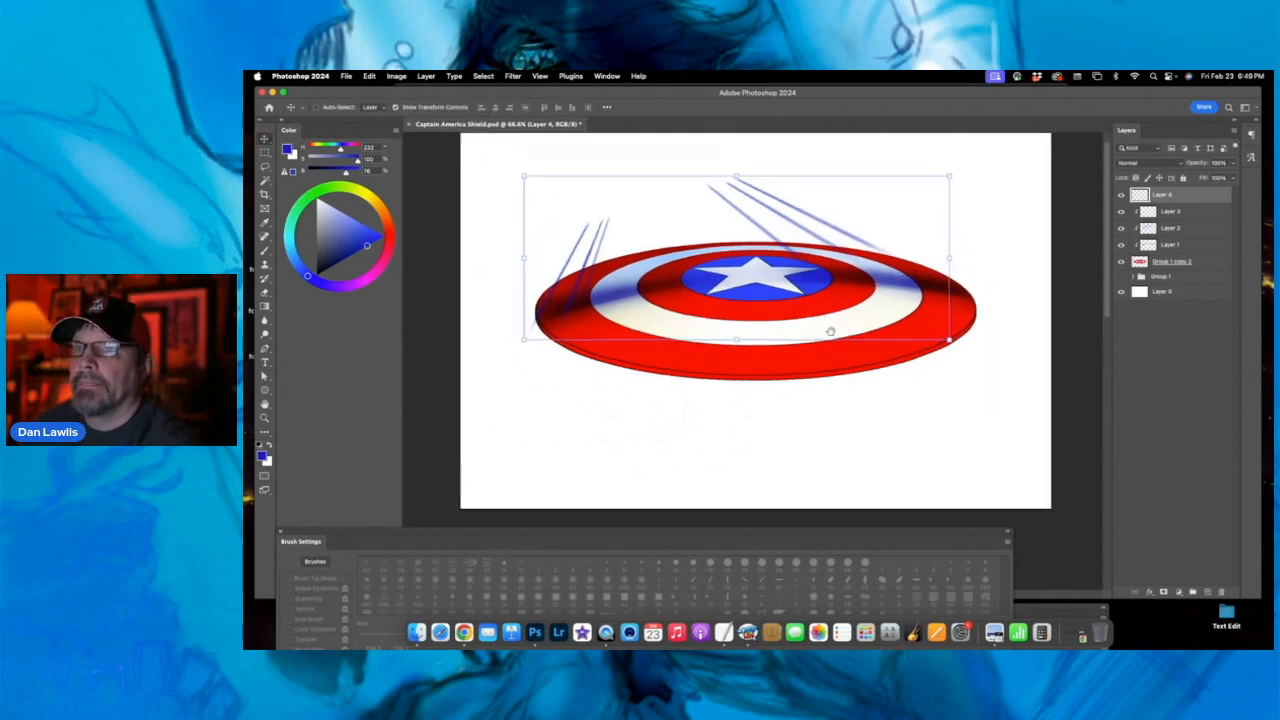
- Select Layer 4 through Group 1 copy 2 and rotate them together about 15 degrees counterclockwise, keeping the shield centred on the canvas
{"action": "left_click", "coordinate": [1190, 263]}
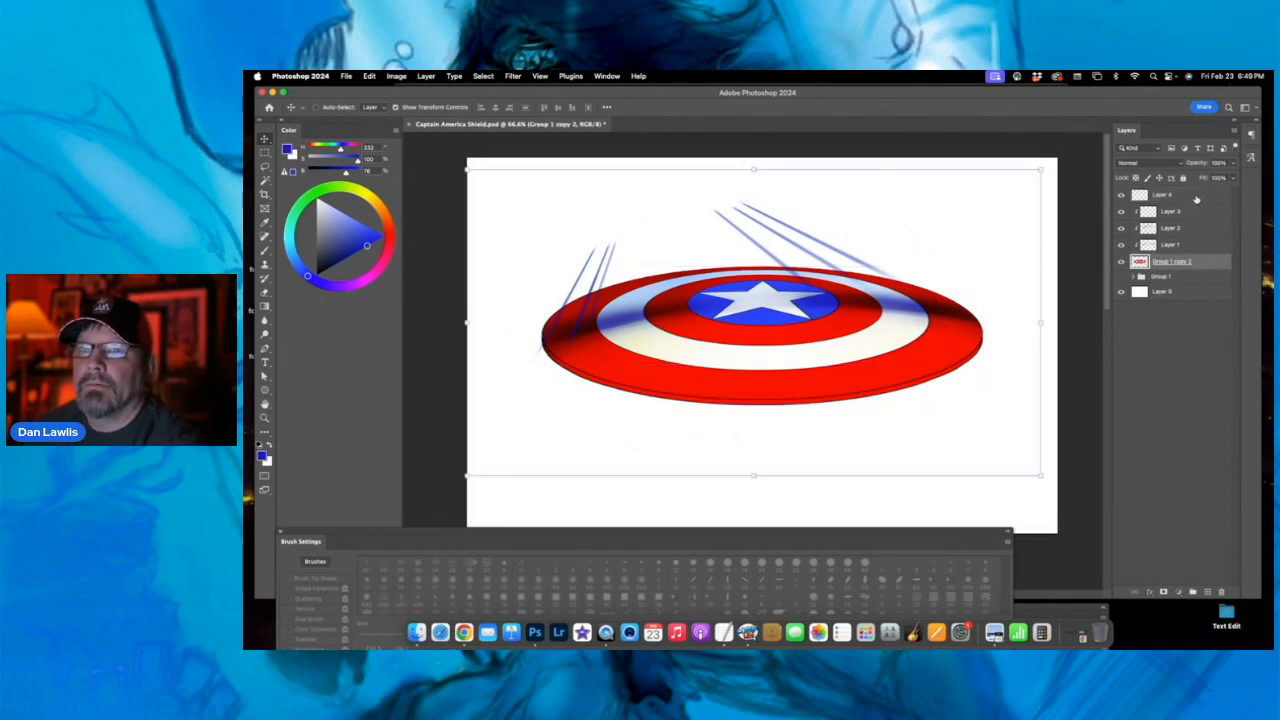
{"action": "left_click", "coordinate": [1197, 199], "text": "shift"}
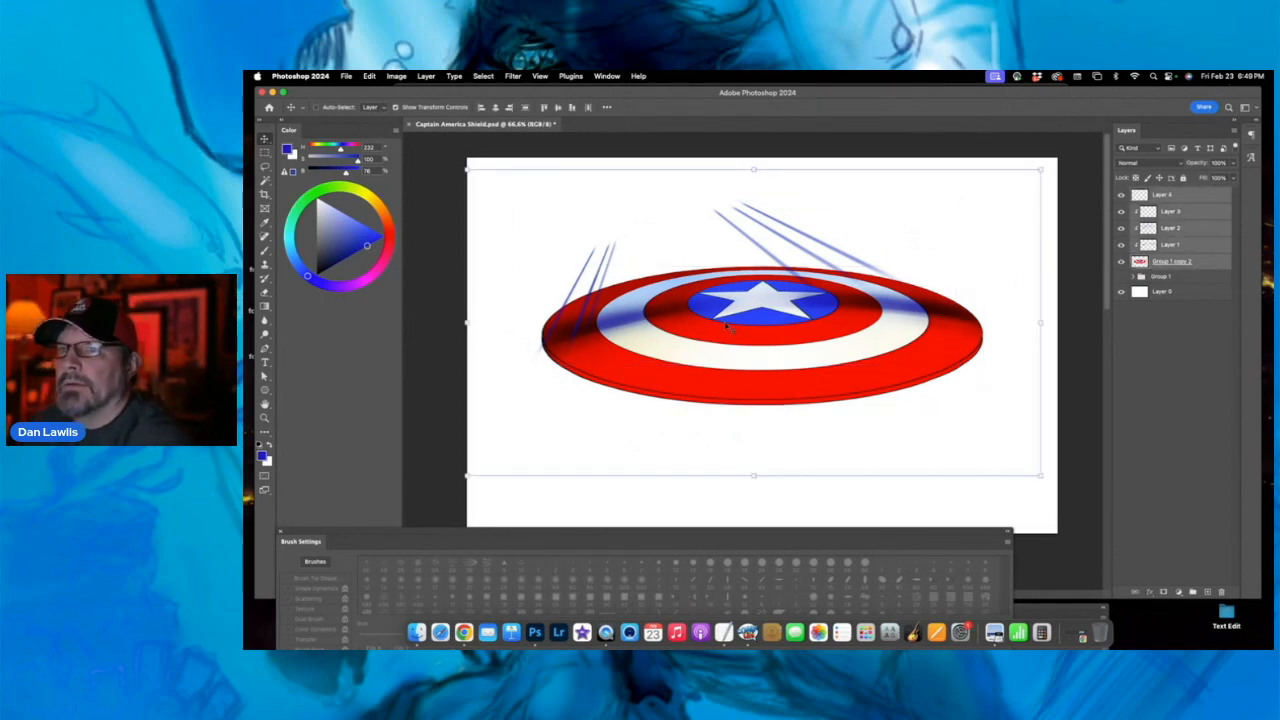
{"action": "left_click_drag", "start_coordinate": [456, 474], "coordinate": [479, 517]}
{"action": "left_click_drag", "start_coordinate": [606, 361], "coordinate": [587, 401]}
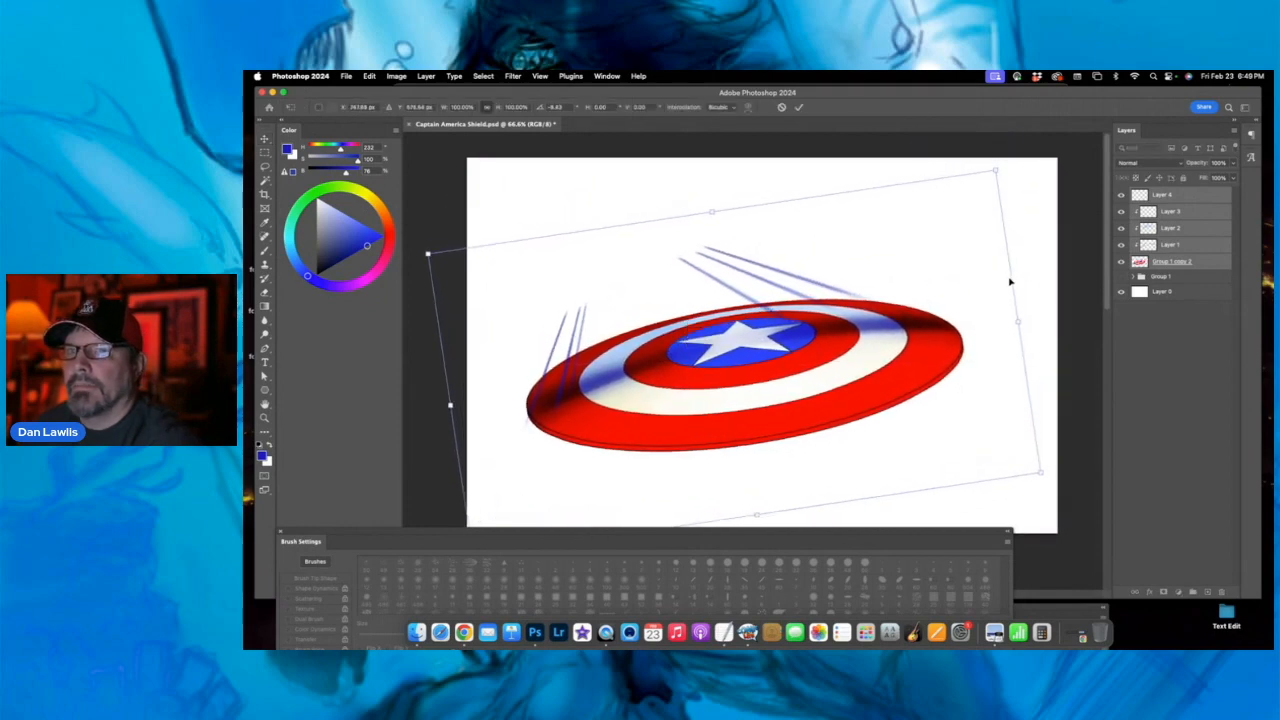
{"action": "left_click_drag", "start_coordinate": [1039, 282], "coordinate": [1010, 222]}
{"action": "left_click_drag", "start_coordinate": [898, 310], "coordinate": [927, 324]}
{"action": "left_click_drag", "start_coordinate": [1060, 264], "coordinate": [1076, 284]}
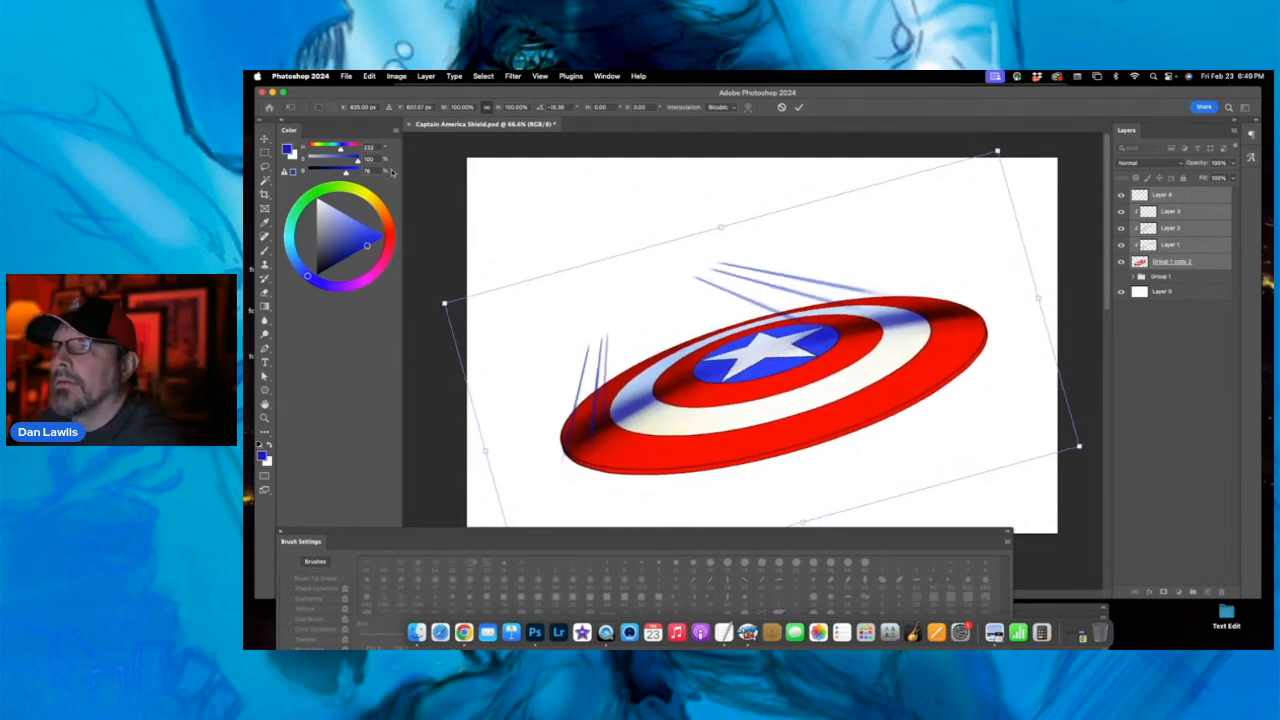
{"action": "key", "text": "Return"}
- Distort only Layer 4 so the speed lines follow the tilted shield, trailing from its upper rim and its near left edge
{"action": "left_click", "coordinate": [1153, 197]}
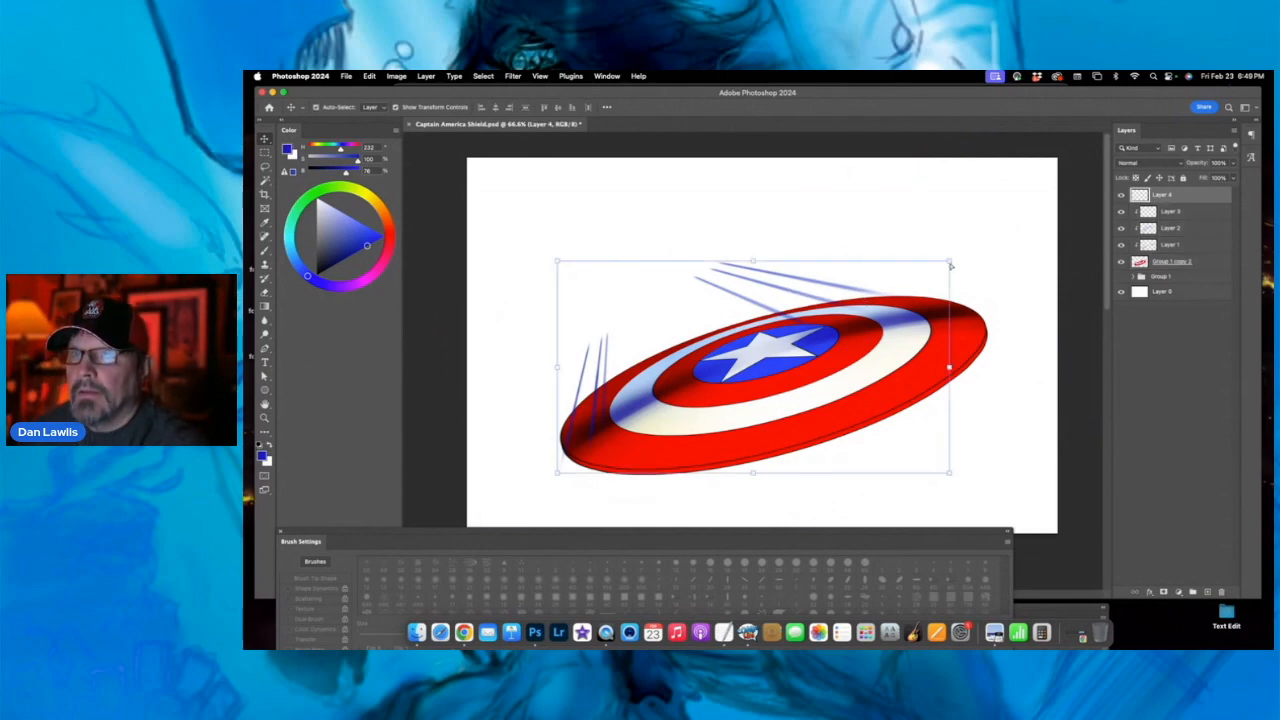
{"action": "left_click_drag", "start_coordinate": [950, 262], "coordinate": [1018, 261]}
{"action": "left_click_drag", "start_coordinate": [560, 262], "coordinate": [517, 228]}
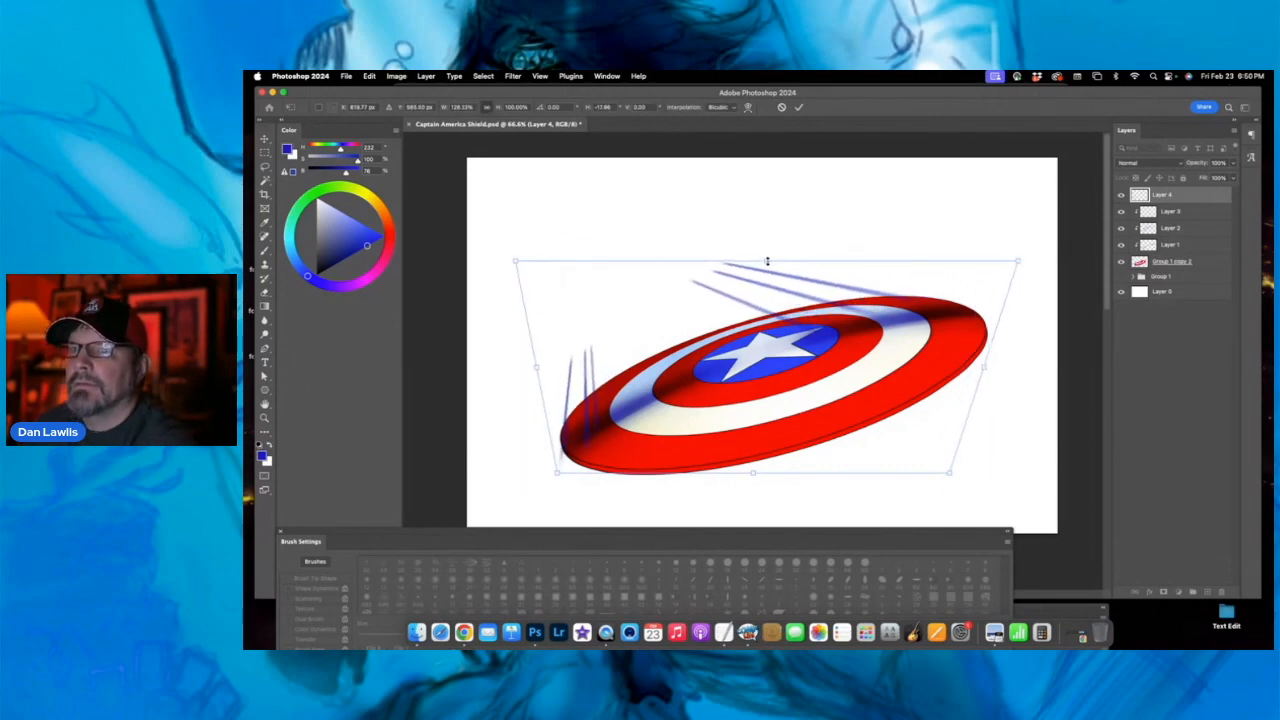
{"action": "left_click_drag", "start_coordinate": [767, 263], "coordinate": [638, 285]}
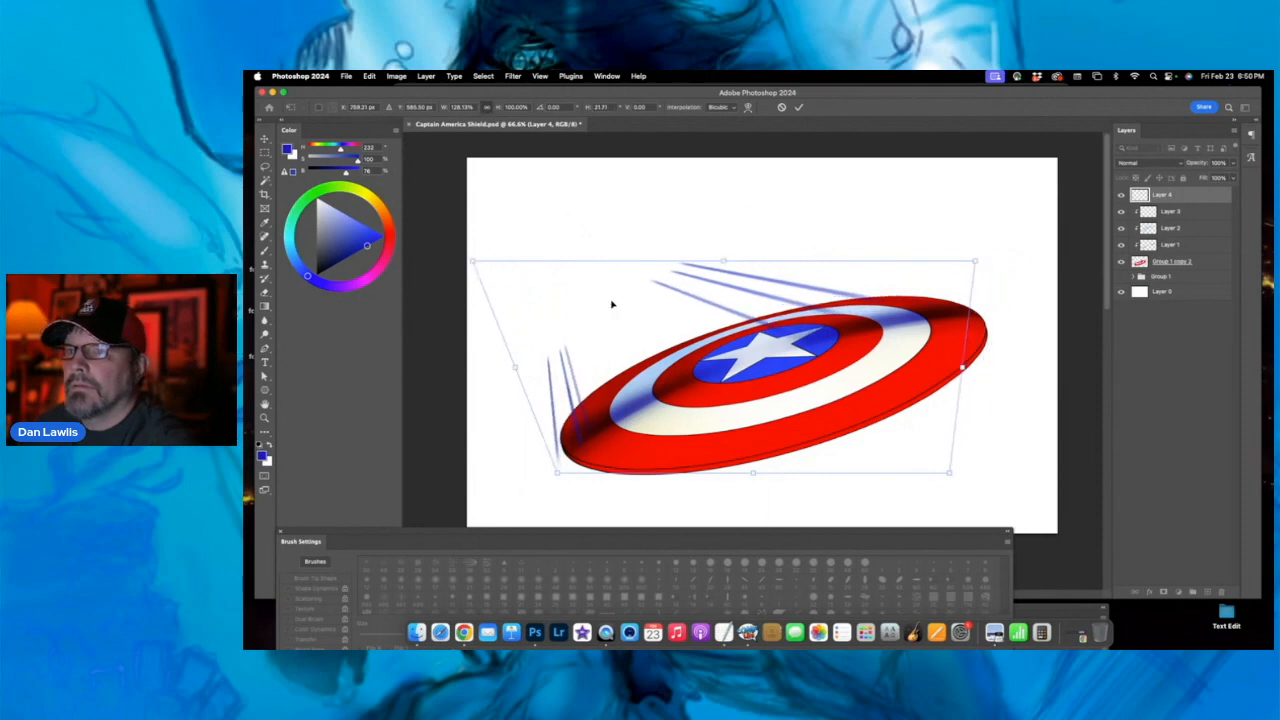
{"action": "left_click_drag", "start_coordinate": [514, 369], "coordinate": [500, 333]}
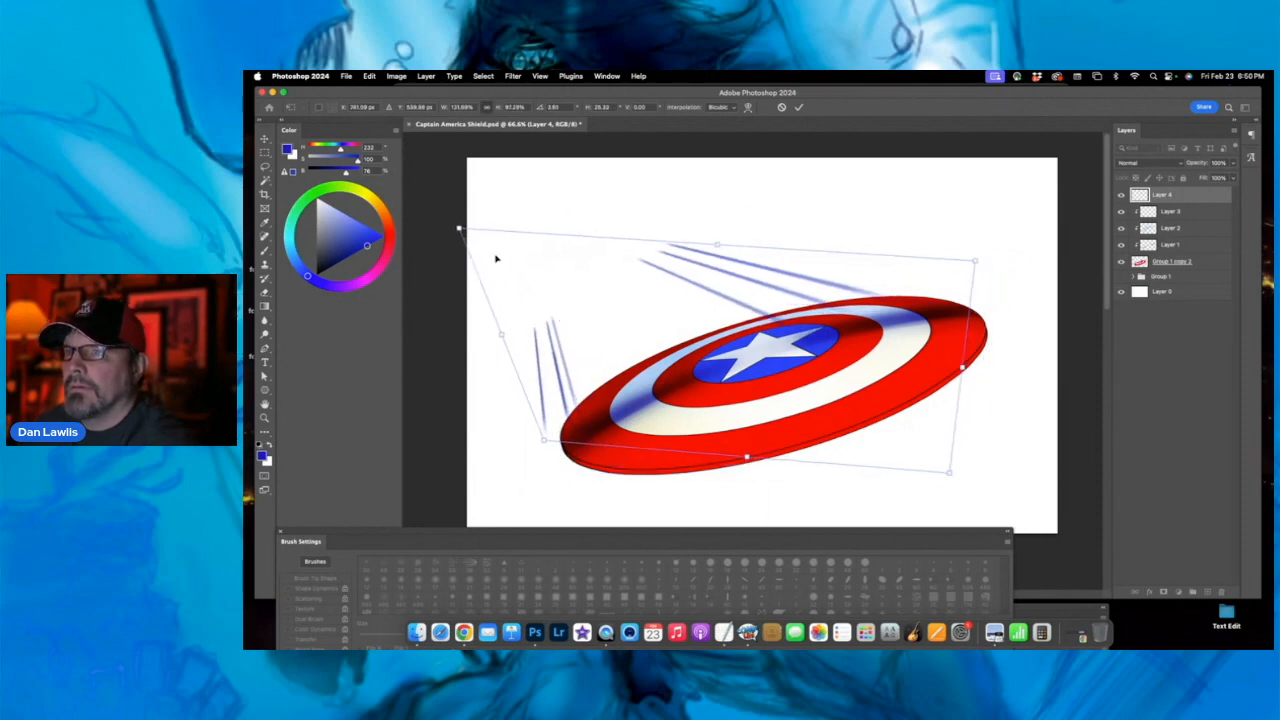
{"action": "left_click_drag", "start_coordinate": [459, 229], "coordinate": [521, 232]}
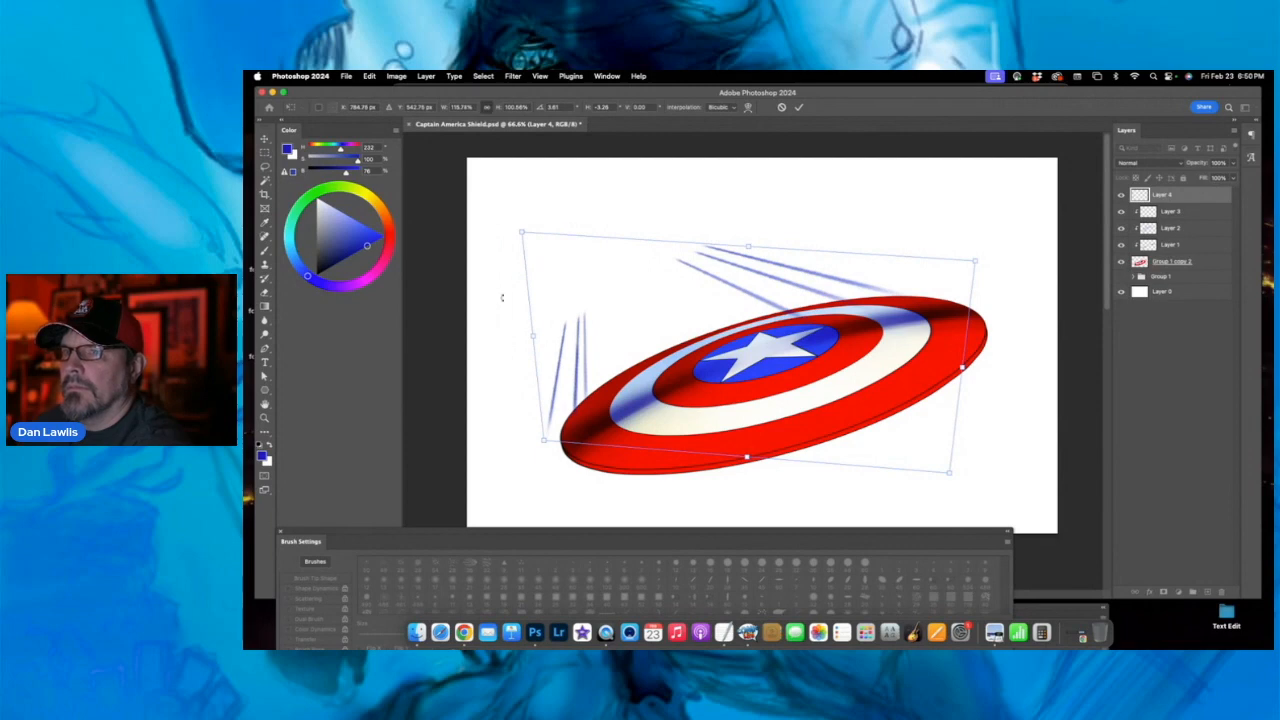
{"action": "left_click_drag", "start_coordinate": [540, 438], "coordinate": [558, 441]}
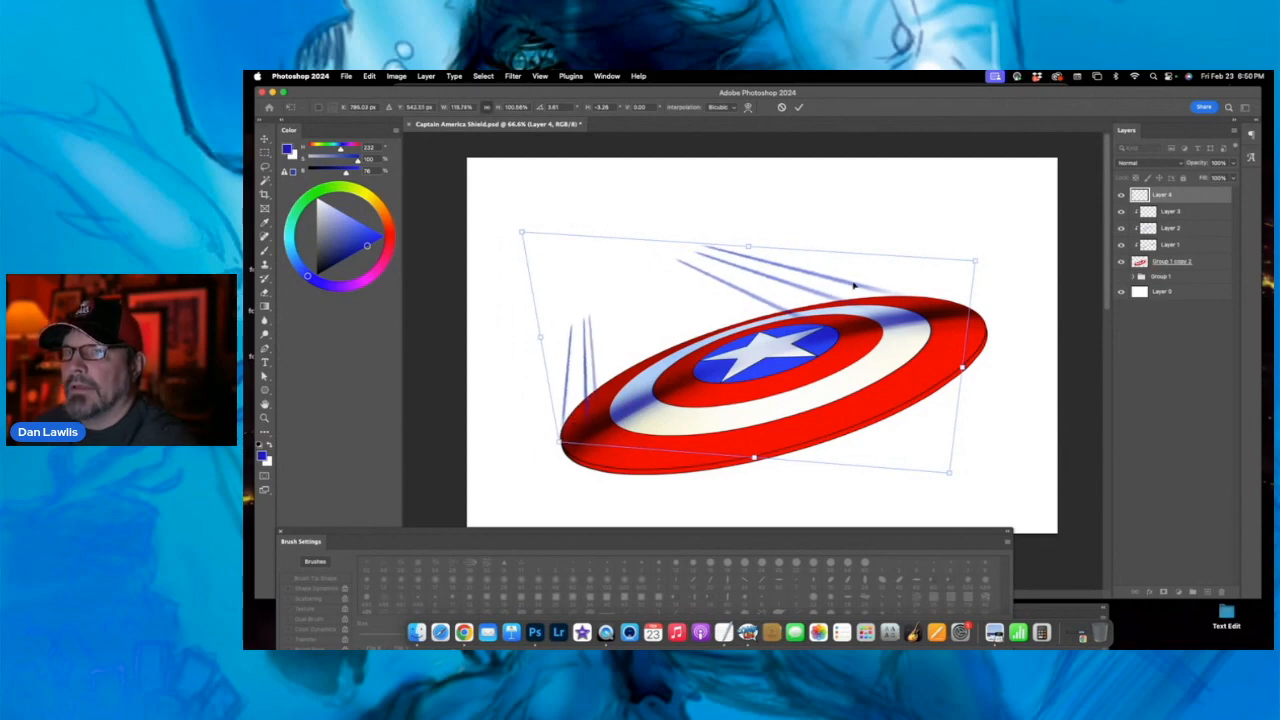
{"action": "left_click_drag", "start_coordinate": [973, 262], "coordinate": [958, 259]}
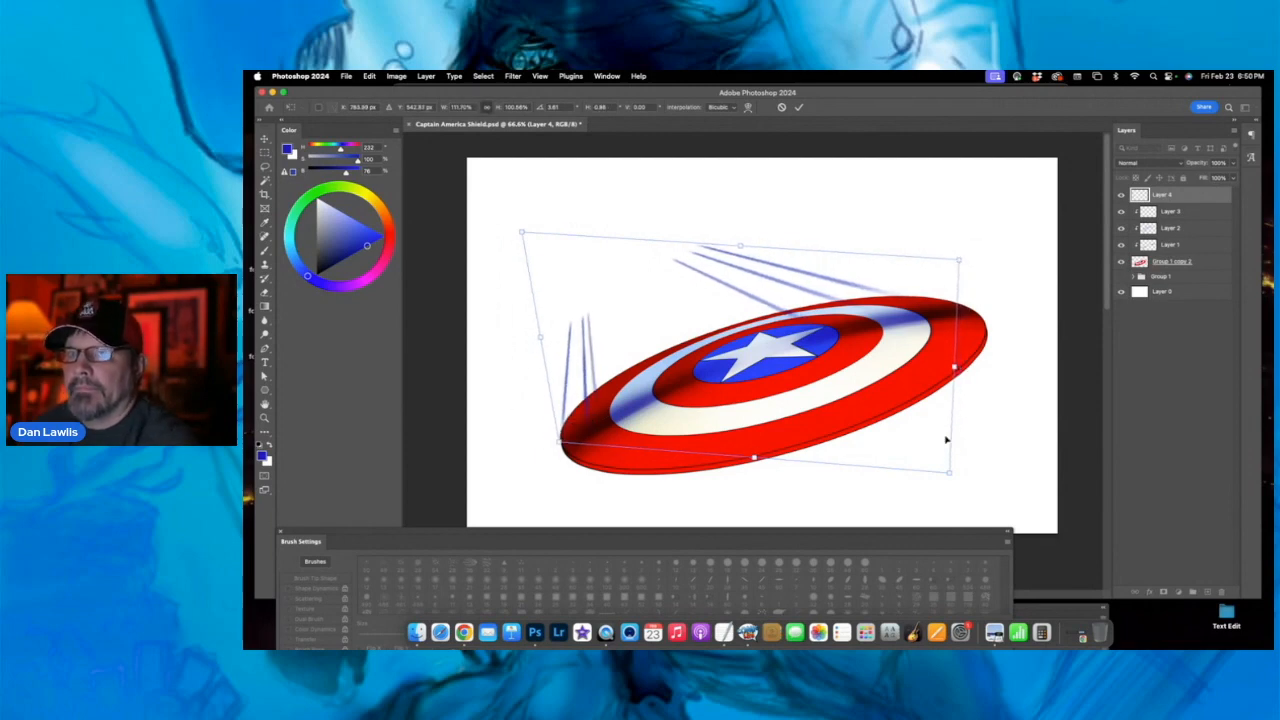
{"action": "left_click_drag", "start_coordinate": [951, 478], "coordinate": [989, 475]}
{"action": "left_click_drag", "start_coordinate": [961, 260], "coordinate": [996, 261]}
{"action": "left_click_drag", "start_coordinate": [522, 233], "coordinate": [582, 247]}
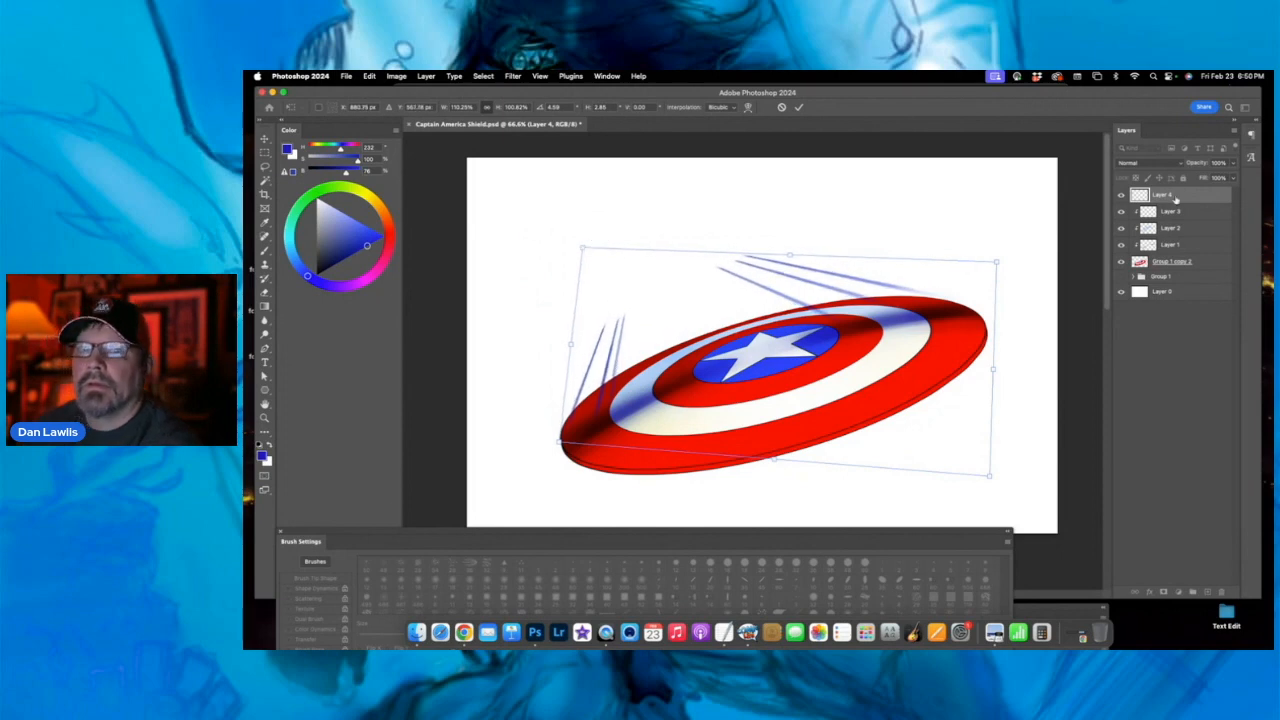
- Fade the outer ends of the speed lines on Layer 4 with a large soft eraser
{"action": "key", "text": "e"}
{"action": "mouse_move", "coordinate": [765, 245]}
{"action": "left_mouse_down"}
{"action": "mouse_move", "coordinate": [730, 249]}
{"action": "mouse_move", "coordinate": [766, 246]}
{"action": "left_mouse_up"}
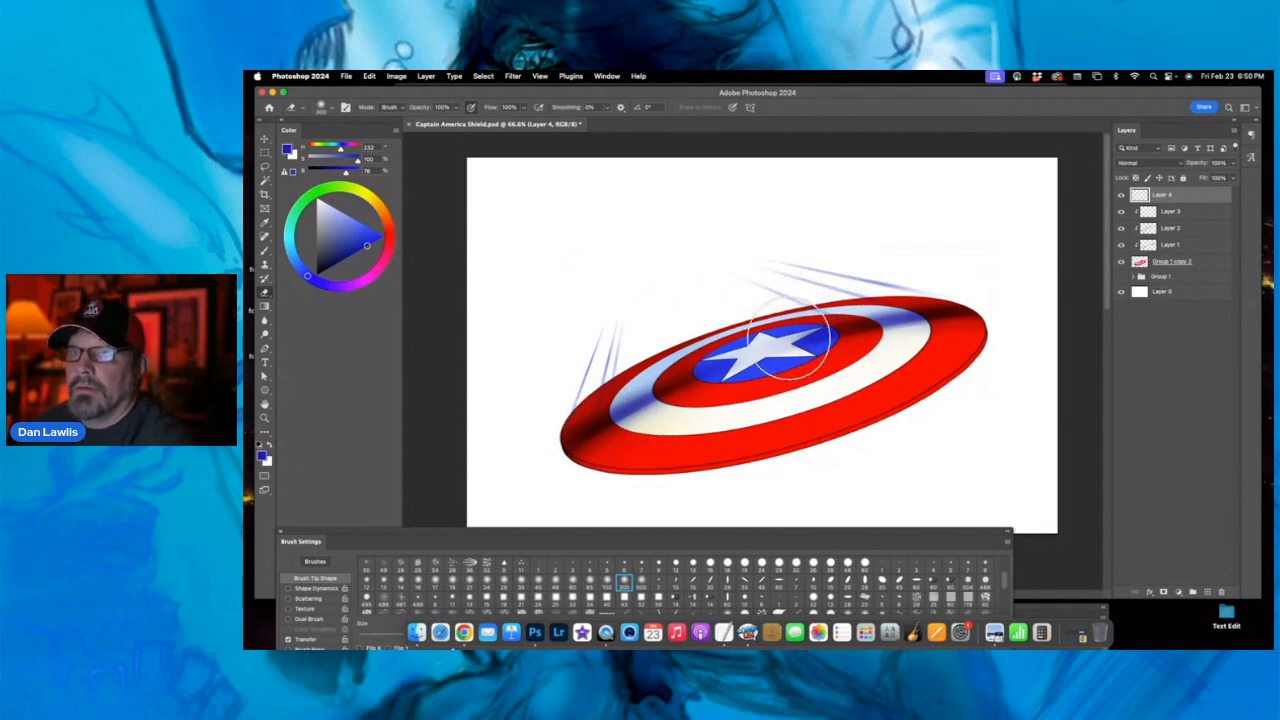
{"action": "left_click_drag", "start_coordinate": [701, 267], "coordinate": [569, 353]}
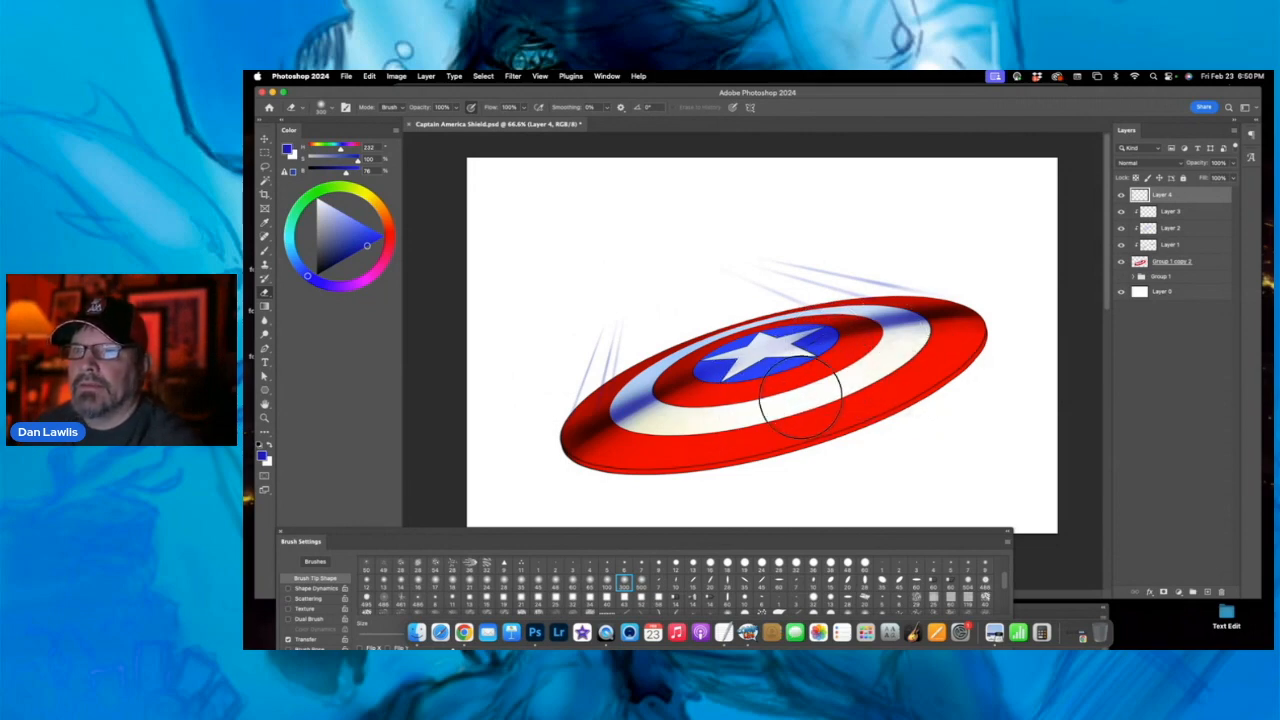
- Add a new layer above Layer 4 and paint soft white highlights across the lower-right rings of the shield with a small soft brush
{"action": "left_click", "coordinate": [265, 418]}
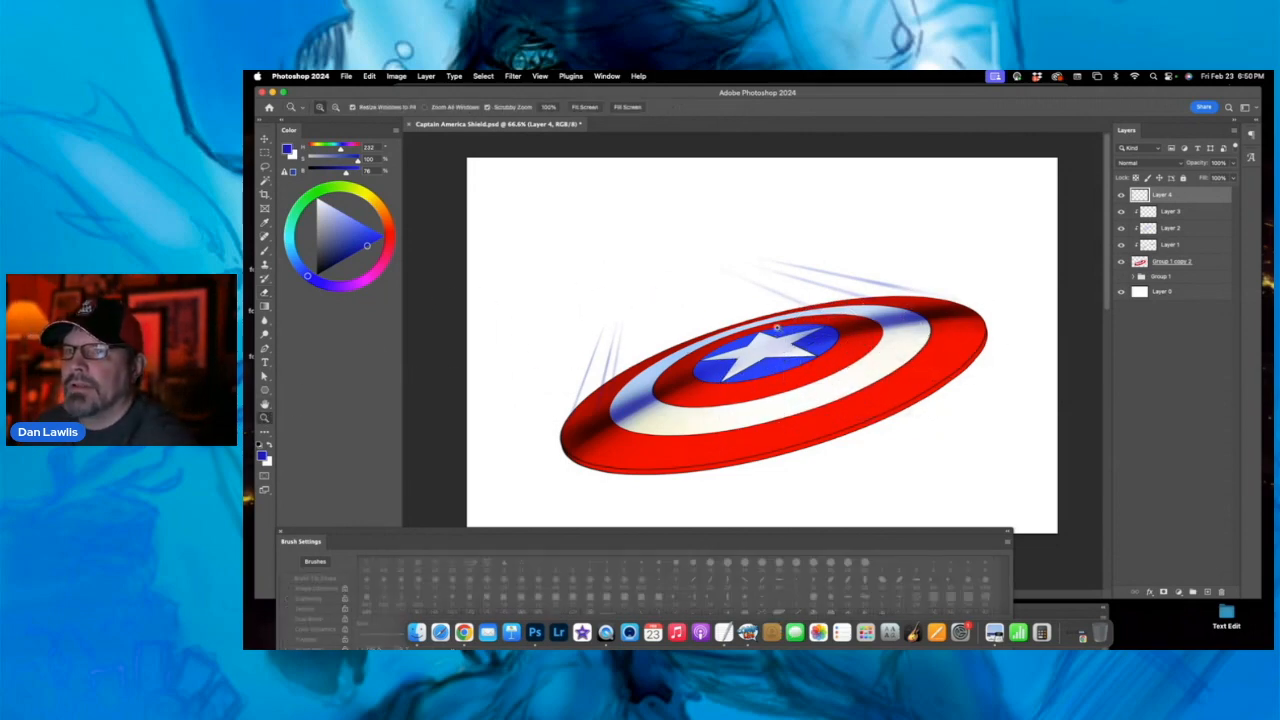
{"action": "left_click_drag", "start_coordinate": [803, 344], "coordinate": [816, 301]}
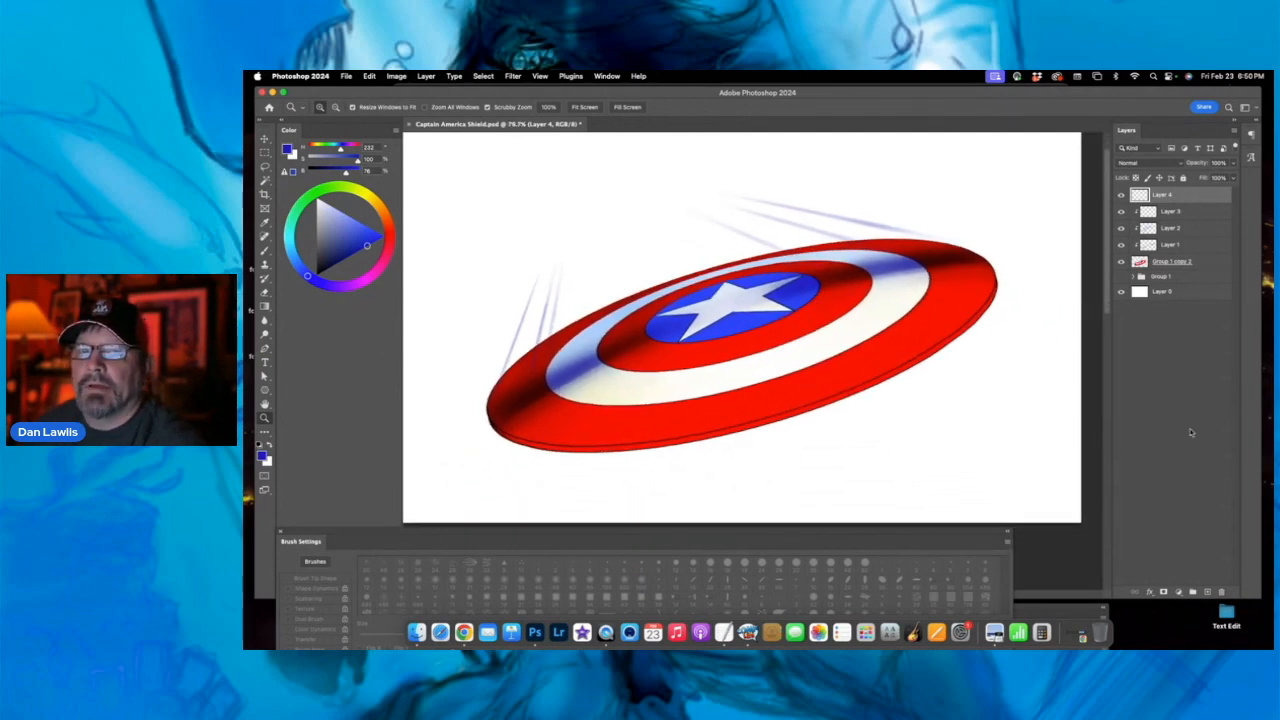
{"action": "left_click", "coordinate": [1207, 592]}
{"action": "left_click_drag", "start_coordinate": [310, 203], "coordinate": [286, 178]}
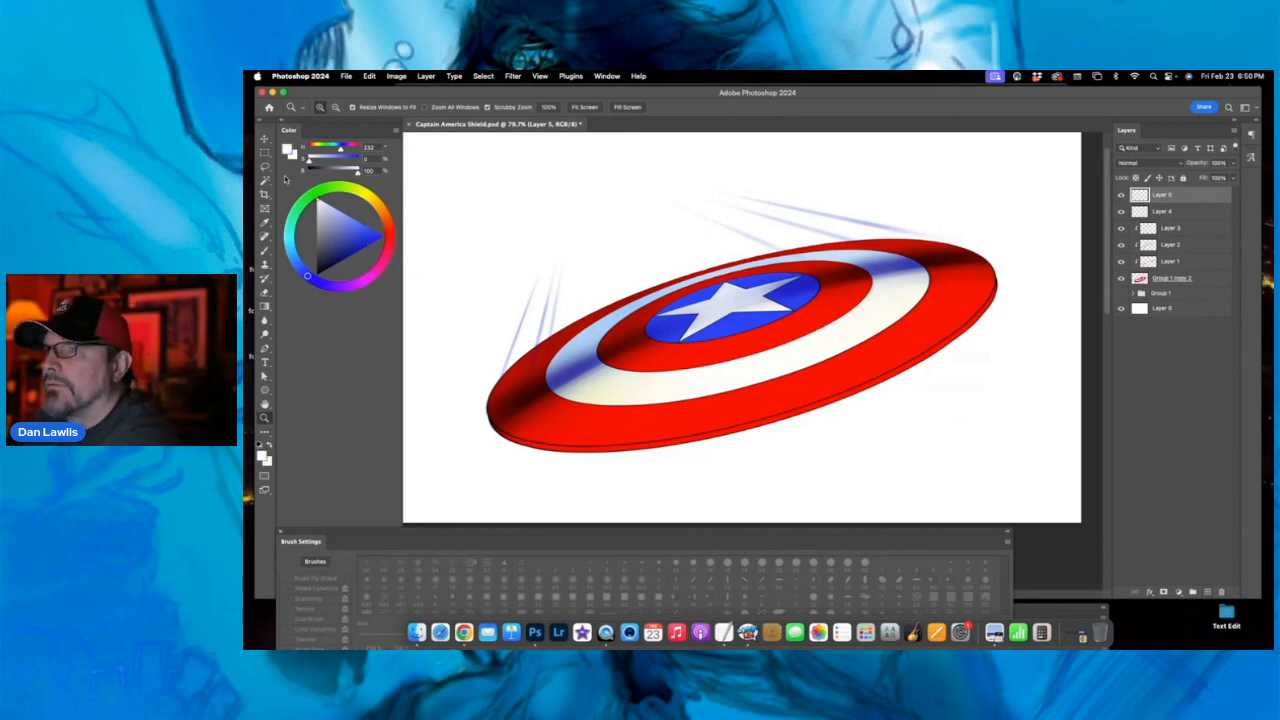
{"action": "left_click", "coordinate": [264, 251]}
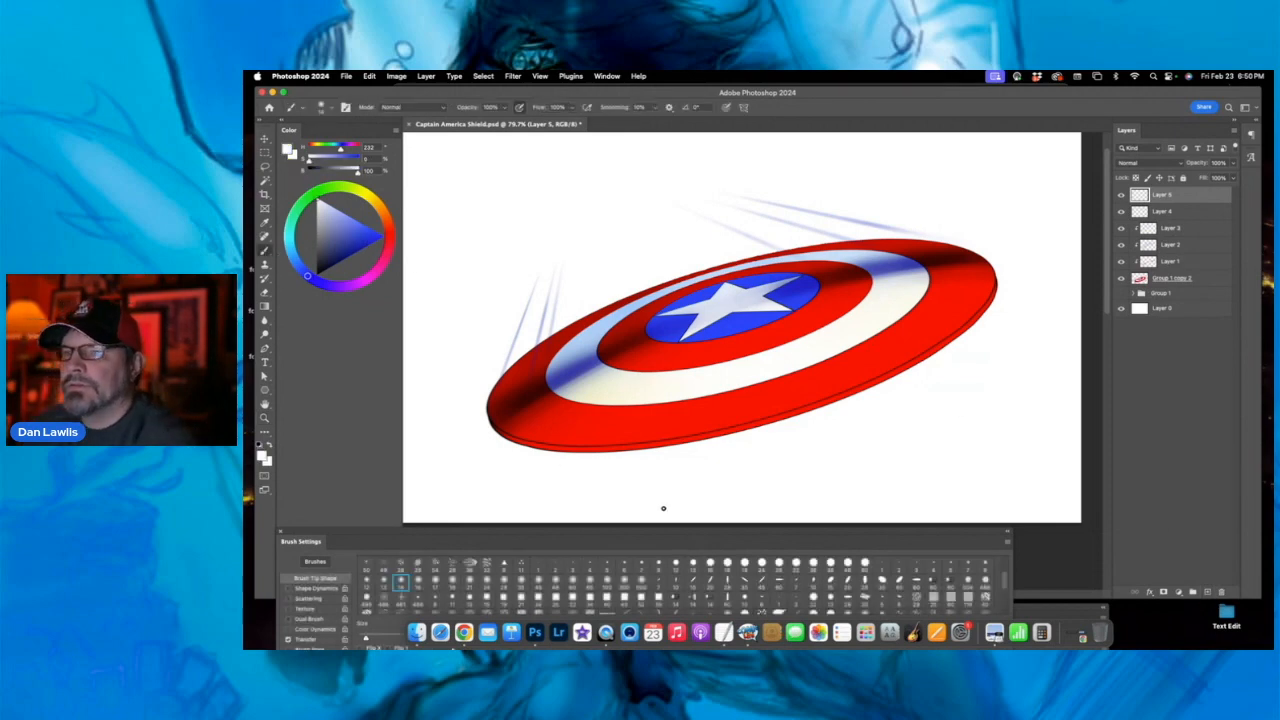
{"action": "left_click", "coordinate": [453, 581]}
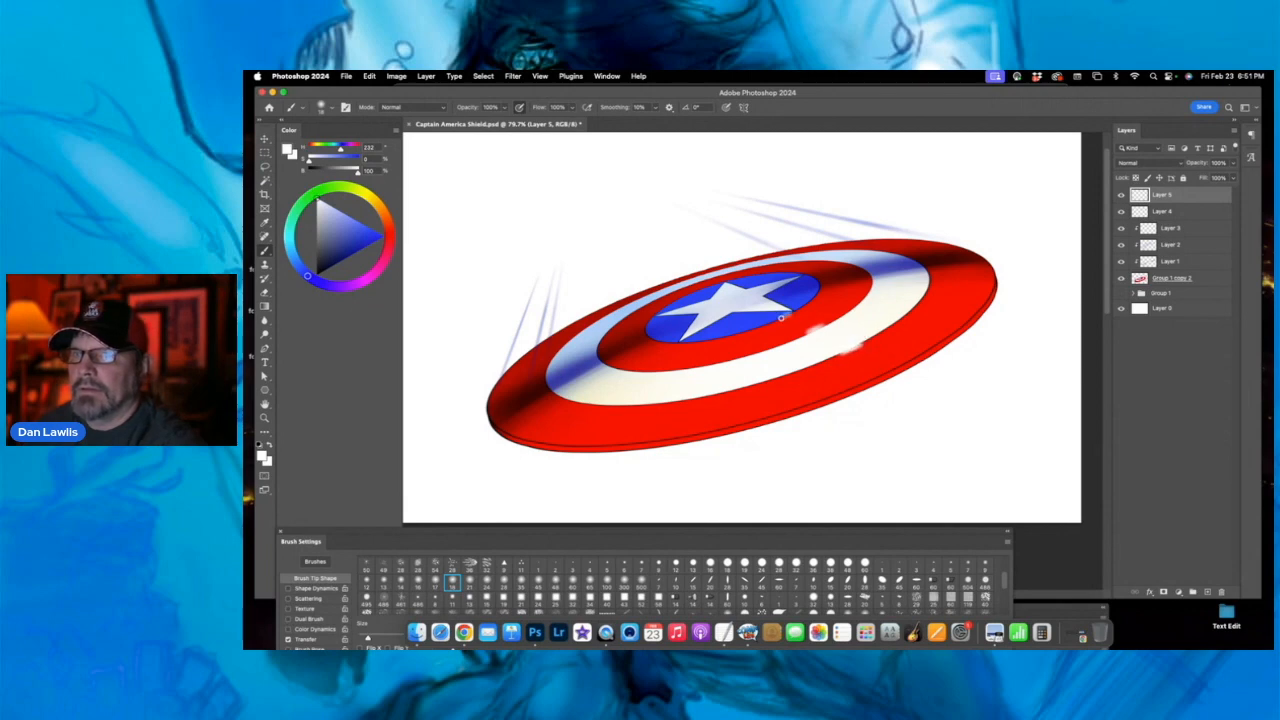
{"action": "mouse_move", "coordinate": [905, 361]}
{"action": "left_mouse_down"}
{"action": "mouse_move", "coordinate": [875, 375]}
{"action": "mouse_move", "coordinate": [912, 358]}
{"action": "mouse_move", "coordinate": [857, 383]}
{"action": "mouse_move", "coordinate": [908, 357]}
{"action": "left_mouse_up"}
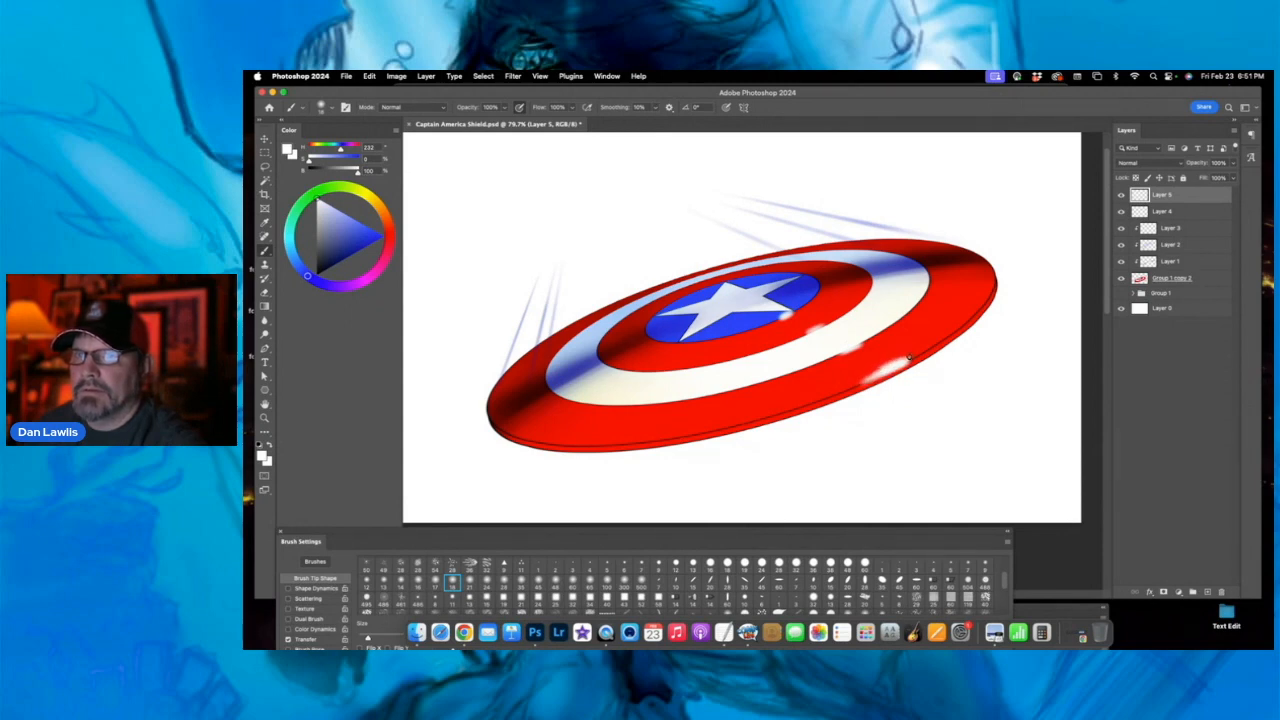
{"action": "left_click_drag", "start_coordinate": [891, 367], "coordinate": [857, 343]}
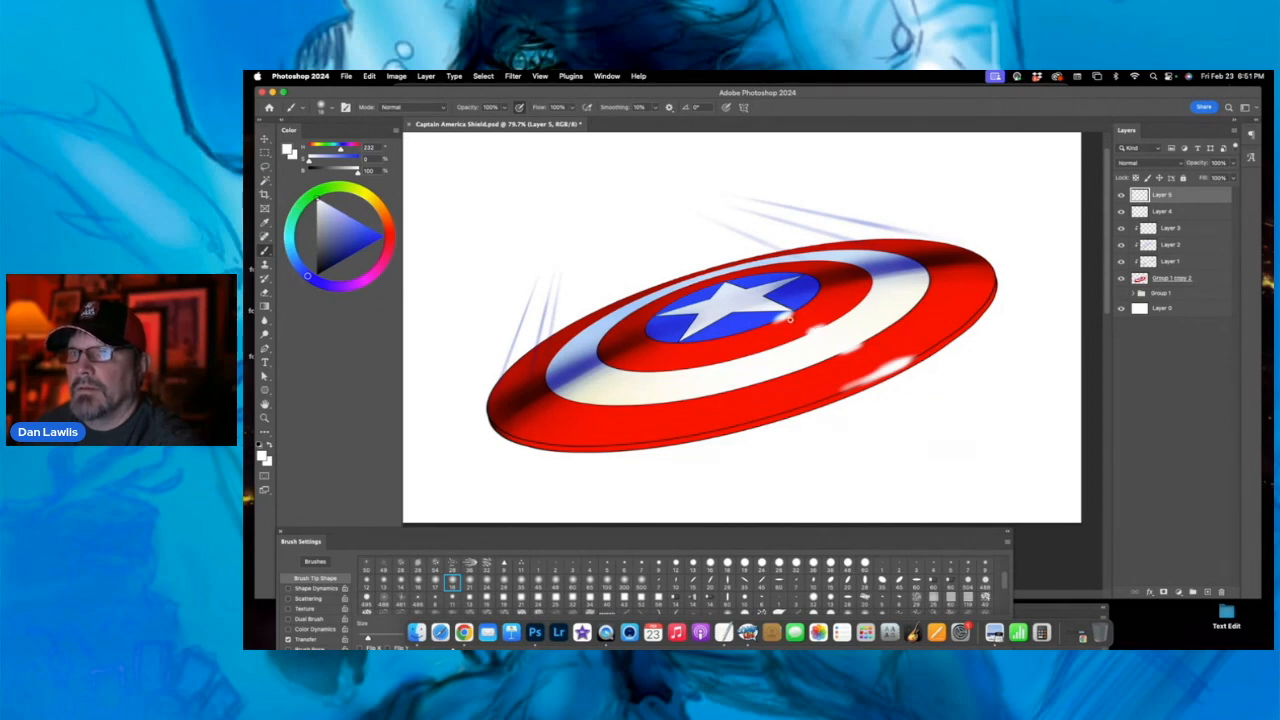
- Thin and soften the white highlights on Layer 5 with a smaller soft eraser
{"action": "left_click", "coordinate": [264, 418]}
{"action": "left_click_drag", "start_coordinate": [838, 329], "coordinate": [884, 315]}
{"action": "left_click", "coordinate": [265, 292]}
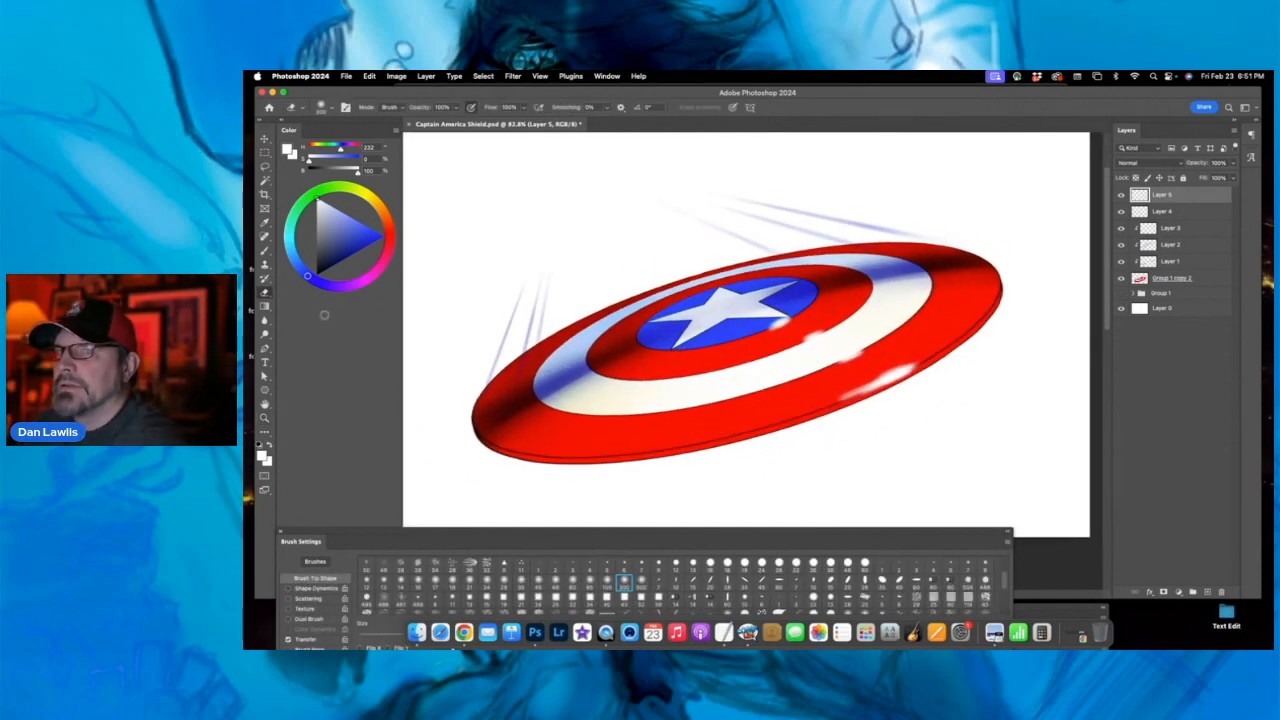
{"action": "left_click", "coordinate": [556, 580]}
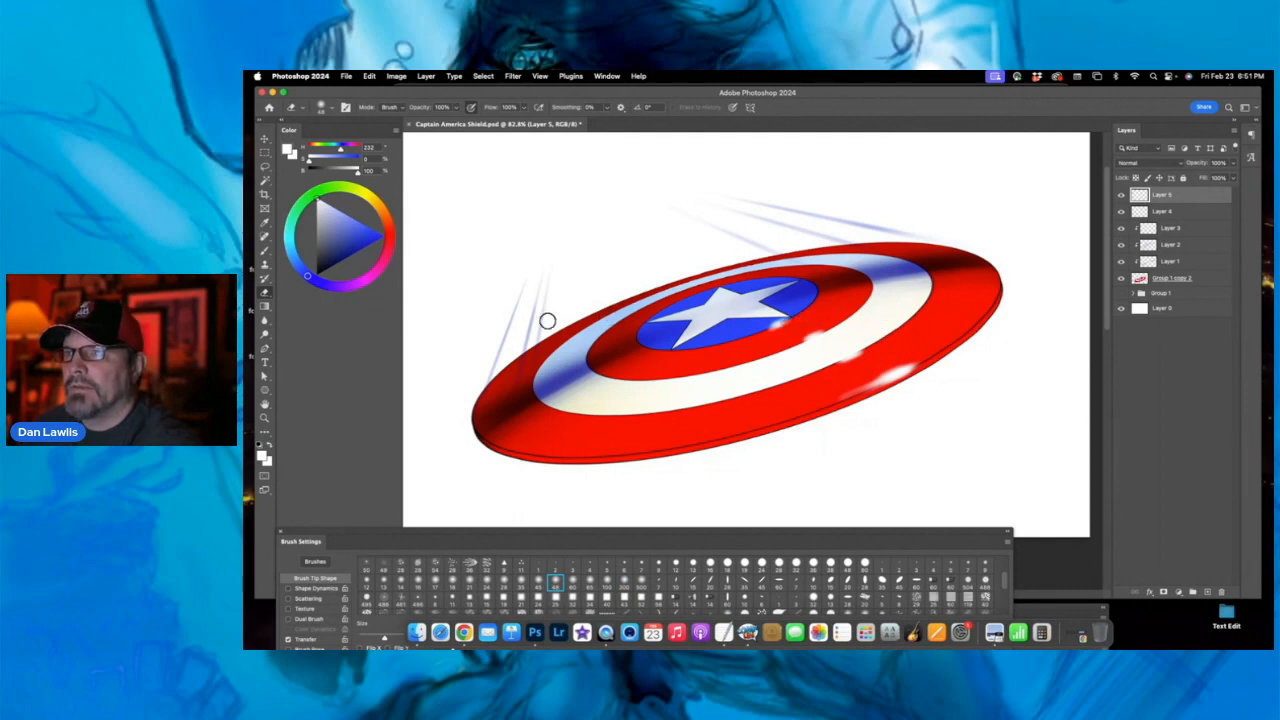
- Group Layer 5 through Group 1 copy 2 into a new layer group and ready it for moving
{"action": "left_click", "coordinate": [264, 417]}
{"action": "left_click_drag", "start_coordinate": [778, 305], "coordinate": [969, 270]}
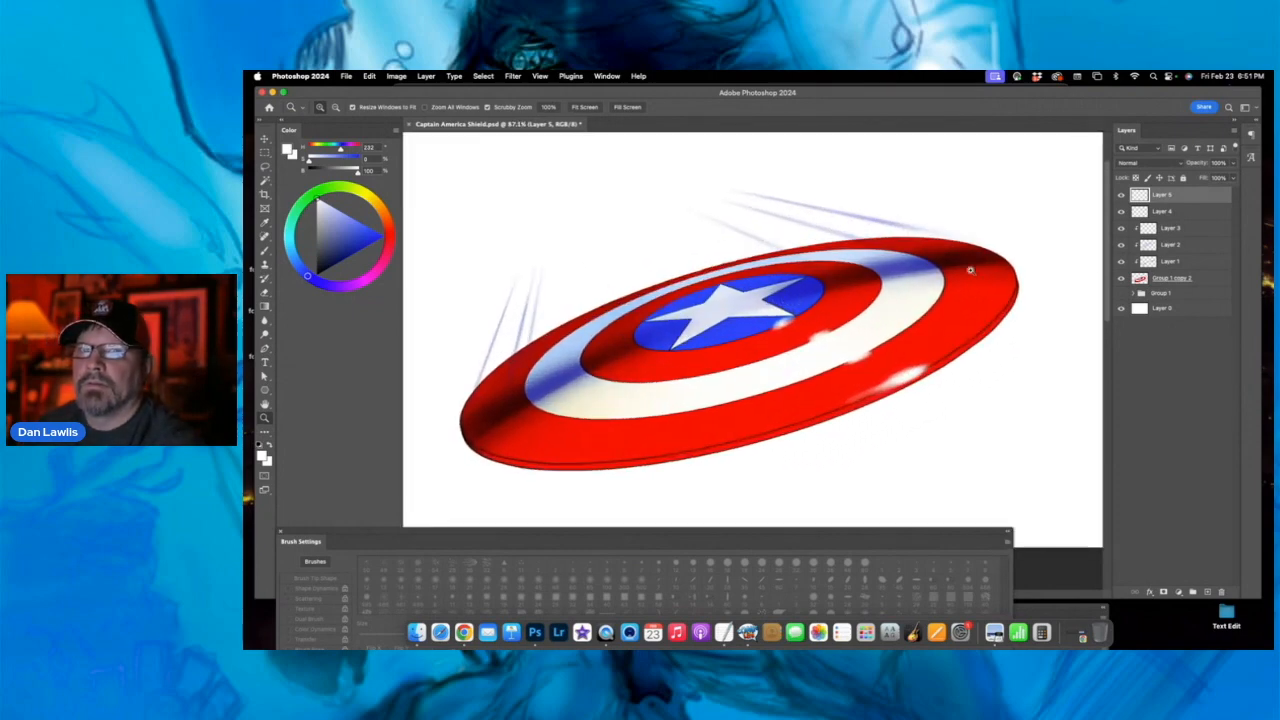
{"action": "left_click", "coordinate": [1203, 281], "text": "shift"}
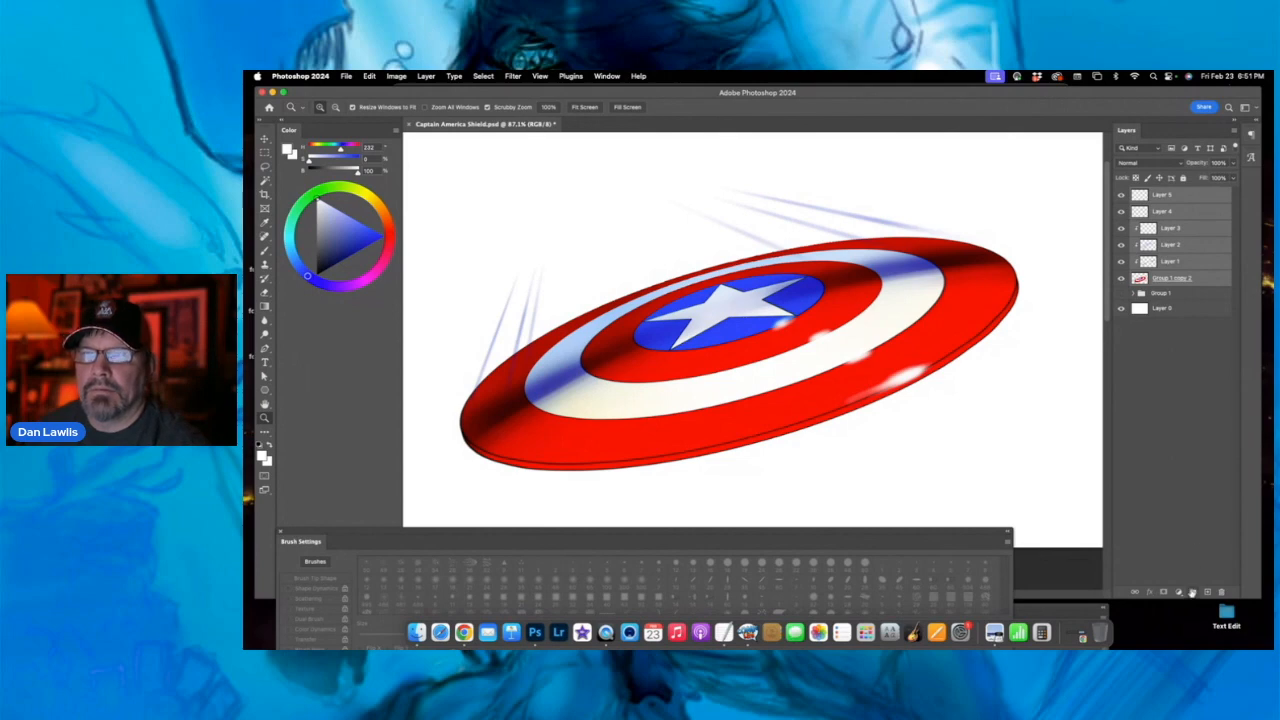
{"action": "left_click", "coordinate": [1192, 592]}
{"action": "left_click", "coordinate": [264, 139]}
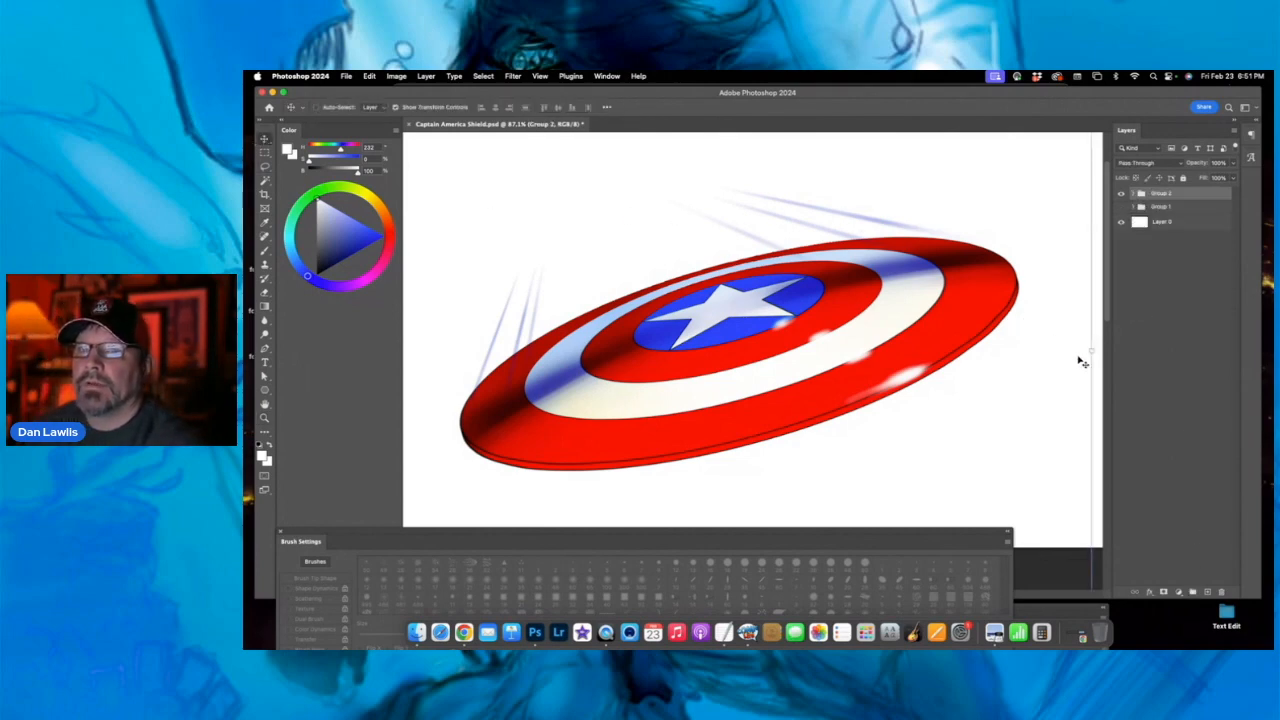
- Transform Group 2: rotate the shield and speed lines about 7.8° counterclockwise, scale them to about 103%, and reposition them on the canvas
{"action": "left_click_drag", "start_coordinate": [1092, 356], "coordinate": [916, 326]}
{"action": "left_click_drag", "start_coordinate": [749, 331], "coordinate": [797, 327]}
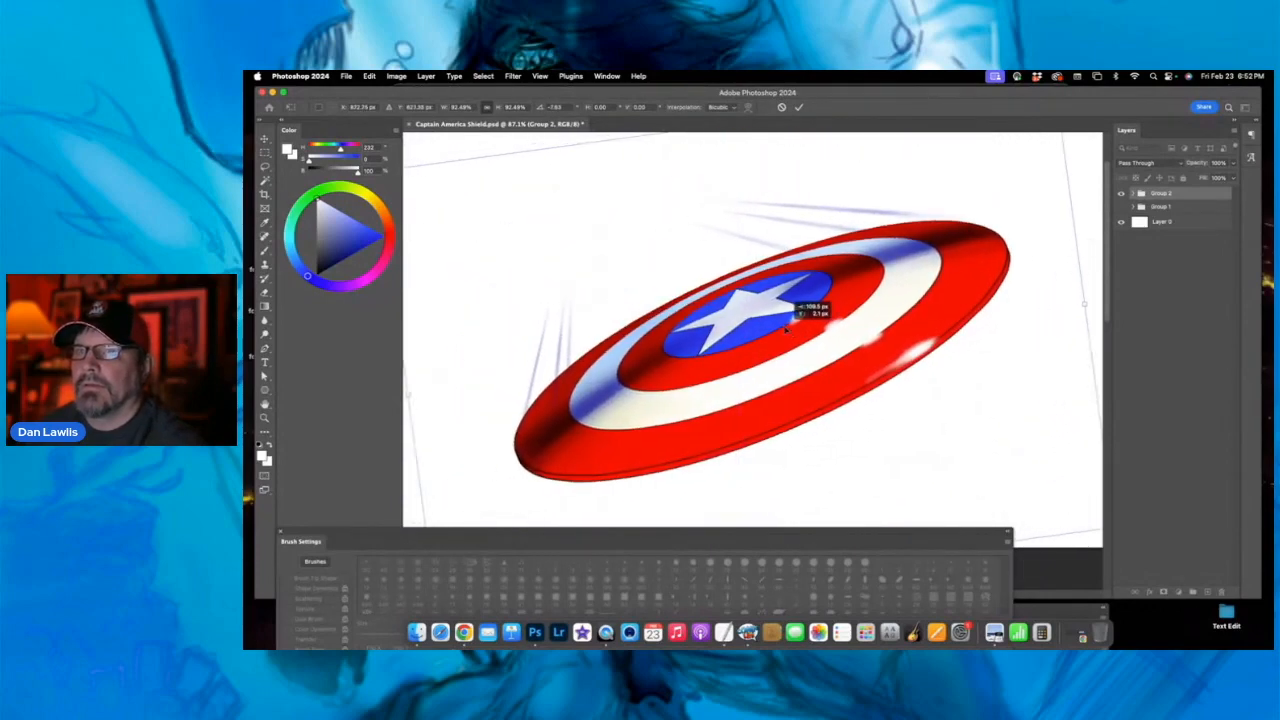
{"action": "left_click_drag", "start_coordinate": [1079, 303], "coordinate": [1125, 297]}
{"action": "left_click_drag", "start_coordinate": [934, 304], "coordinate": [890, 302]}
{"action": "left_click_drag", "start_coordinate": [1081, 293], "coordinate": [1090, 292]}
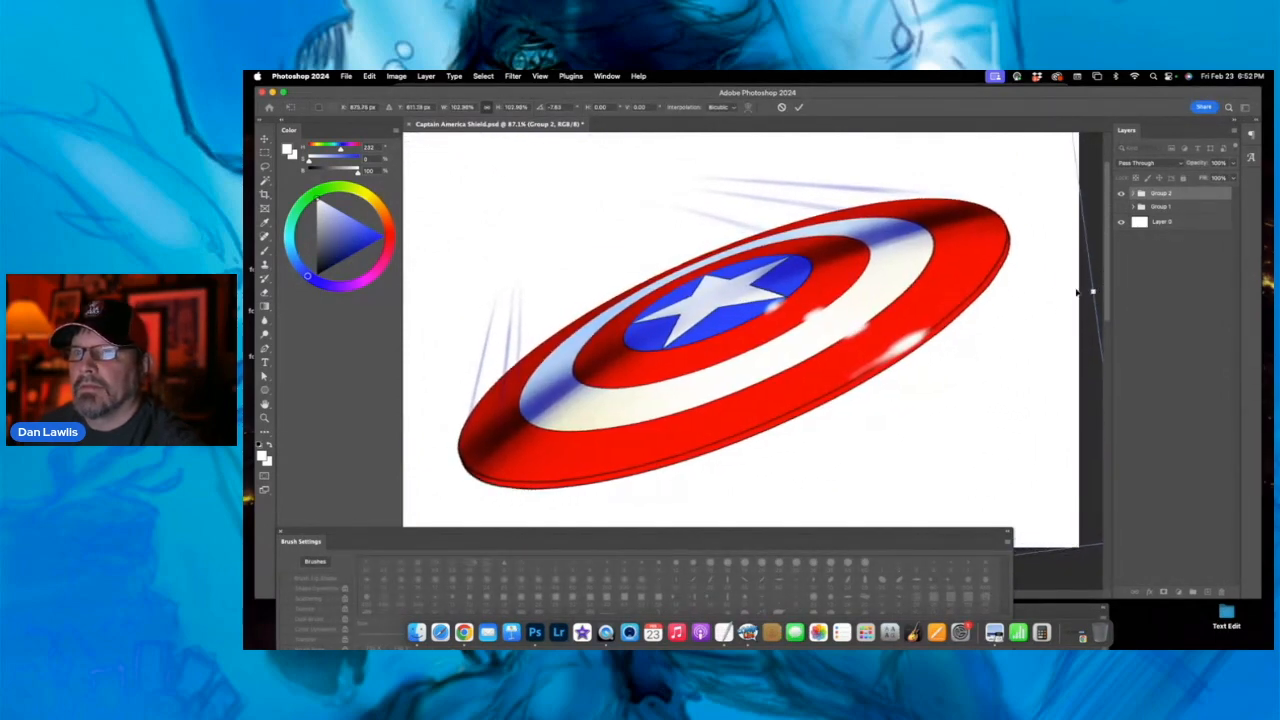
{"action": "left_click_drag", "start_coordinate": [958, 300], "coordinate": [939, 299]}
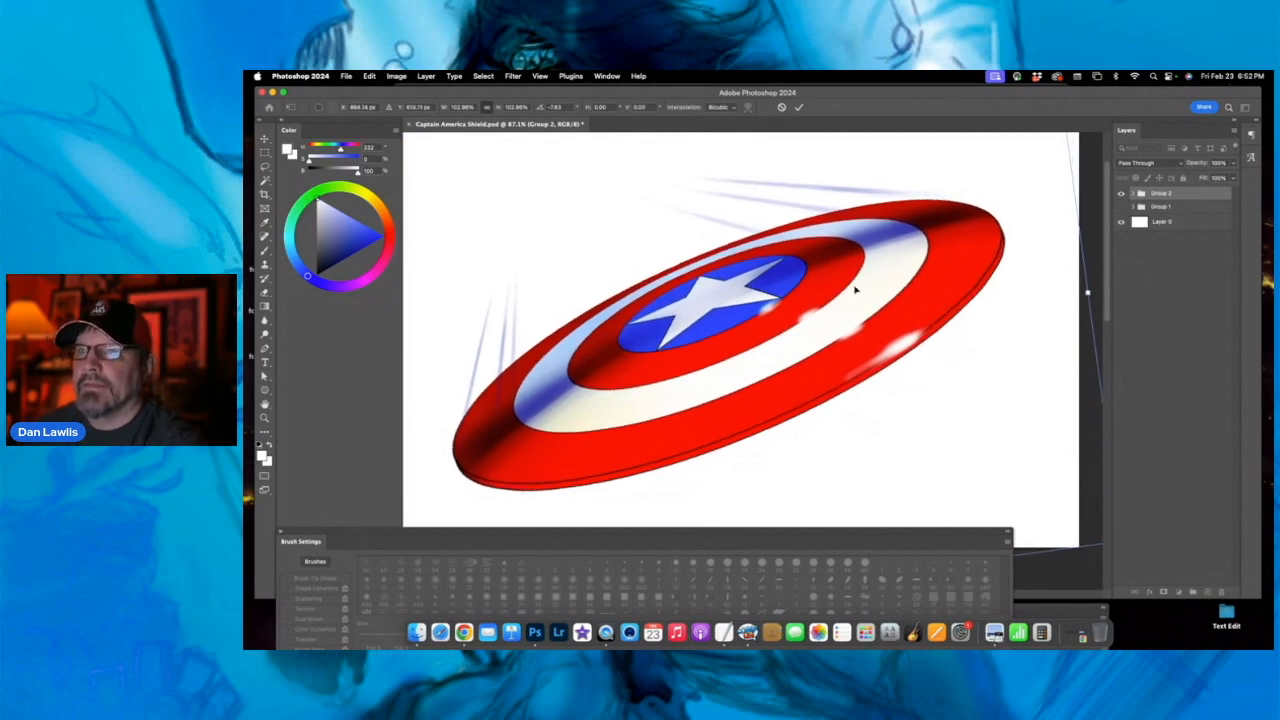
{"action": "left_click", "coordinate": [799, 107]}
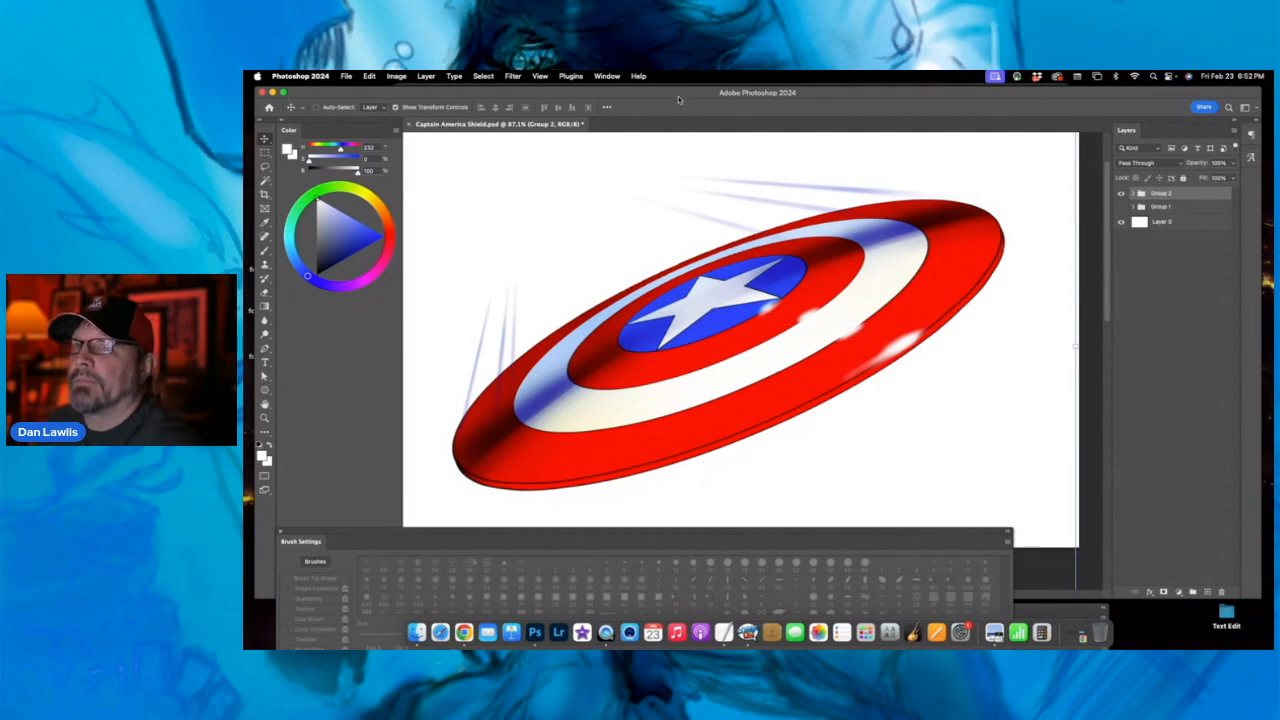
{"action": "left_click_drag", "start_coordinate": [679, 92], "coordinate": [681, 89]}
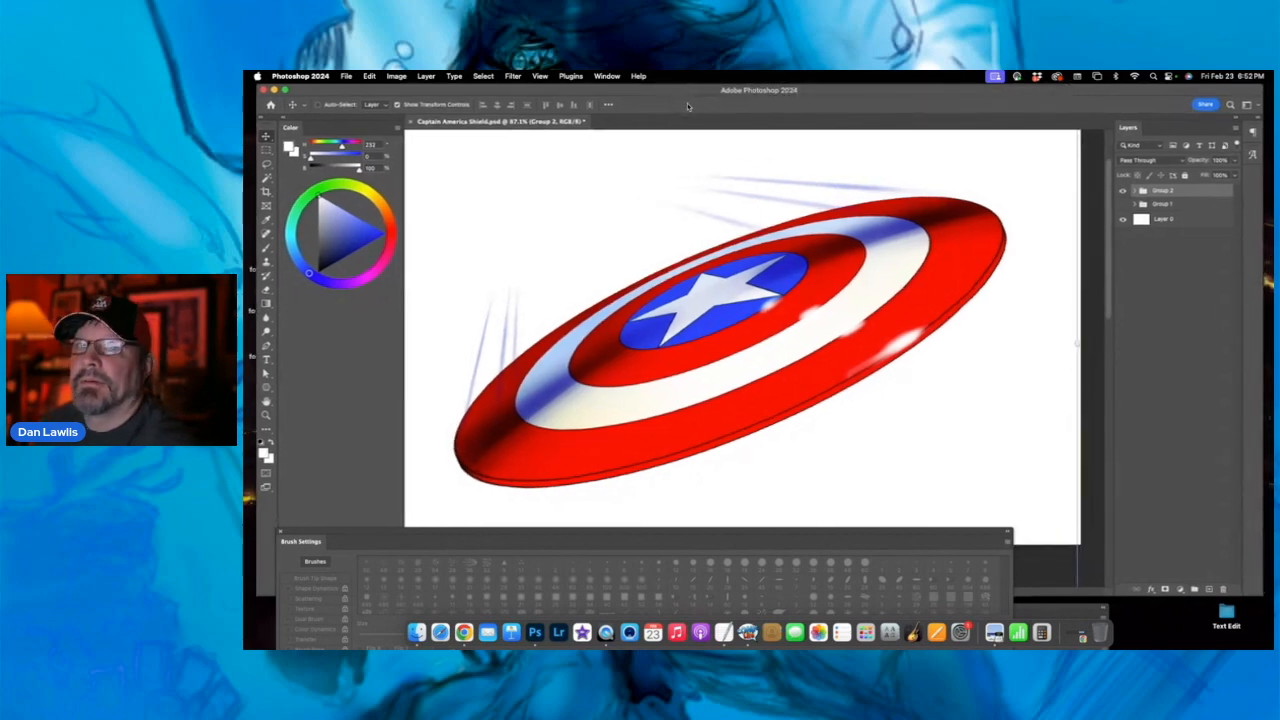
{"action": "left_click_drag", "start_coordinate": [820, 84], "coordinate": [816, 88]}
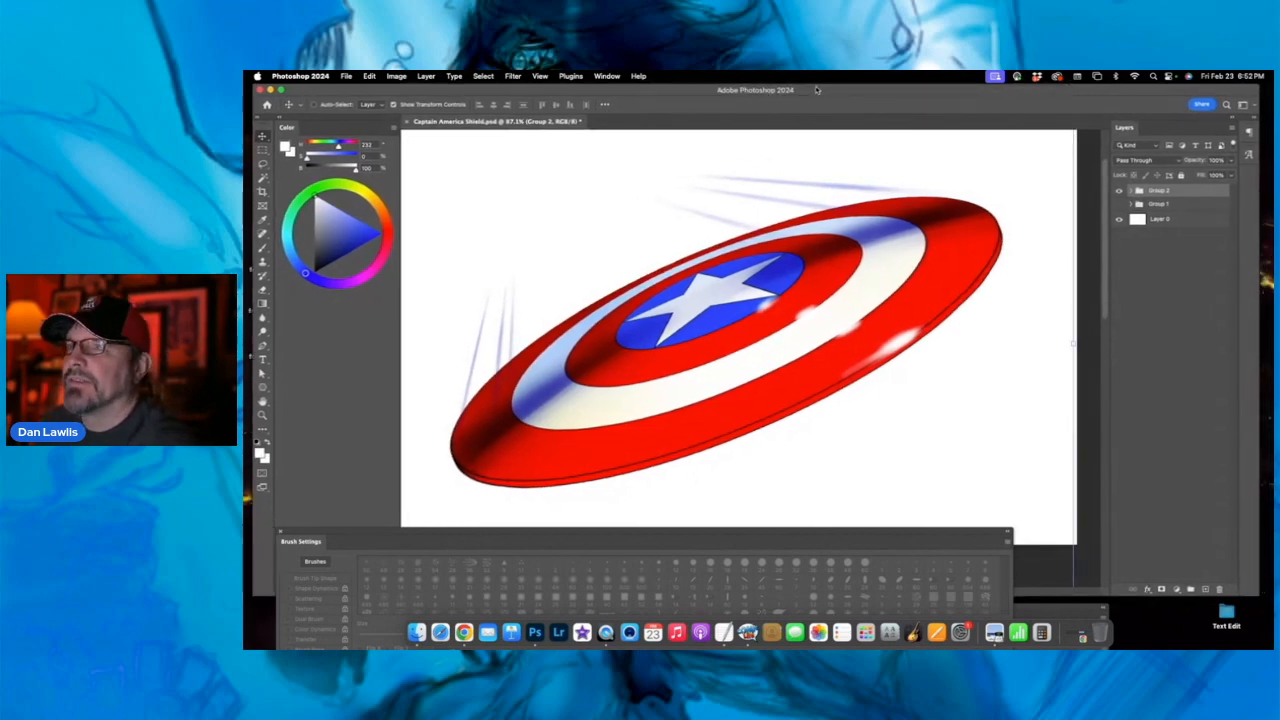